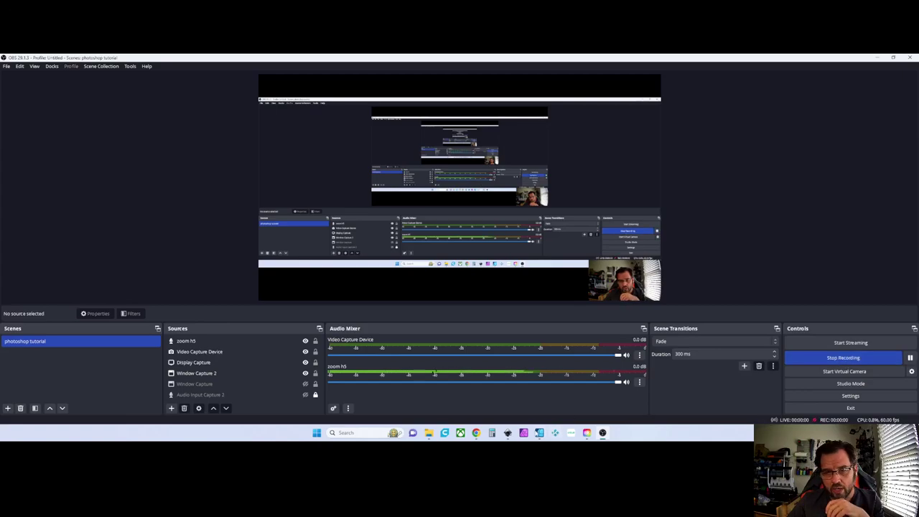
Switch to Affinity Designer to view the finished Student Council design and select the reference color palette image.
{"action": "mouse_move", "coordinate": [476, 432]}
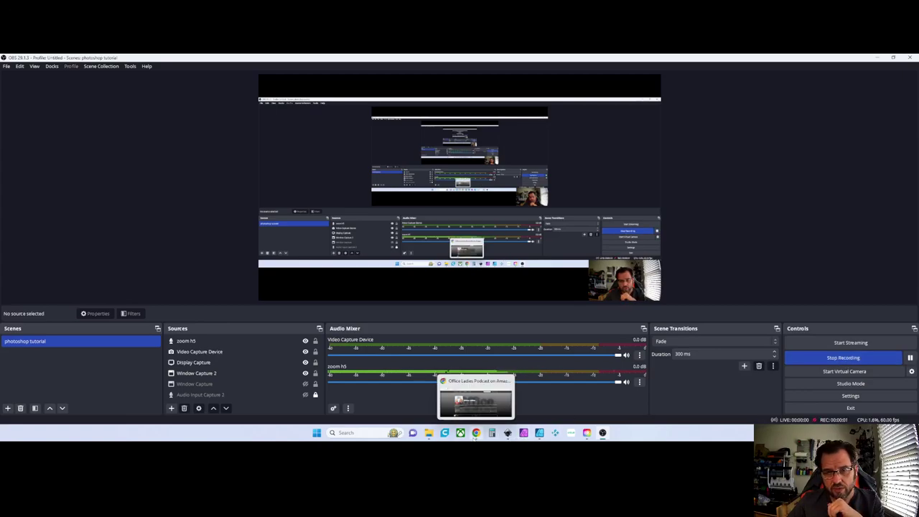
{"action": "left_click", "coordinate": [539, 432]}
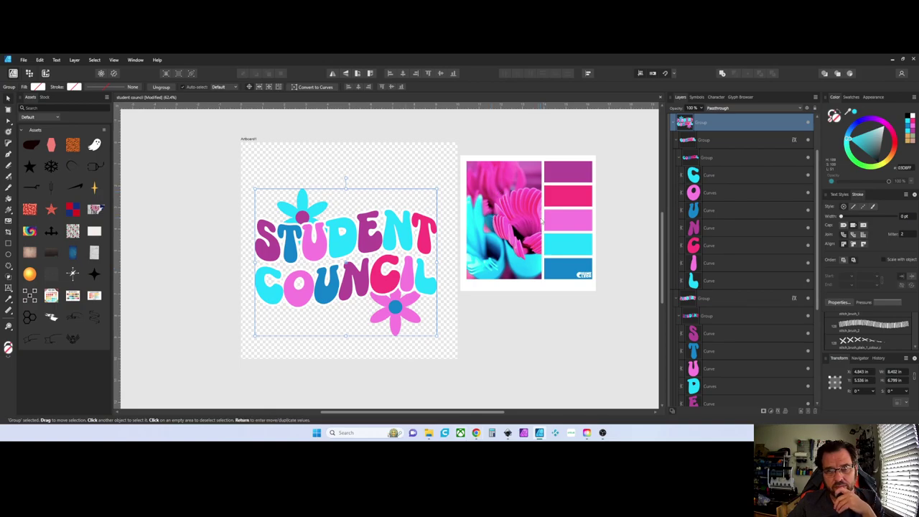
{"action": "left_click", "coordinate": [542, 223]}
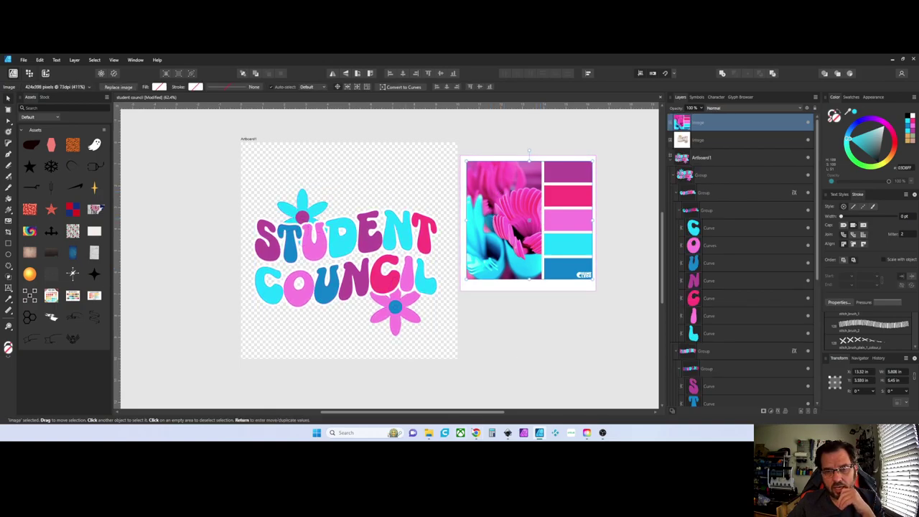
Switch to the browser and bring up the Photopea editor.
{"action": "left_click", "coordinate": [476, 432]}
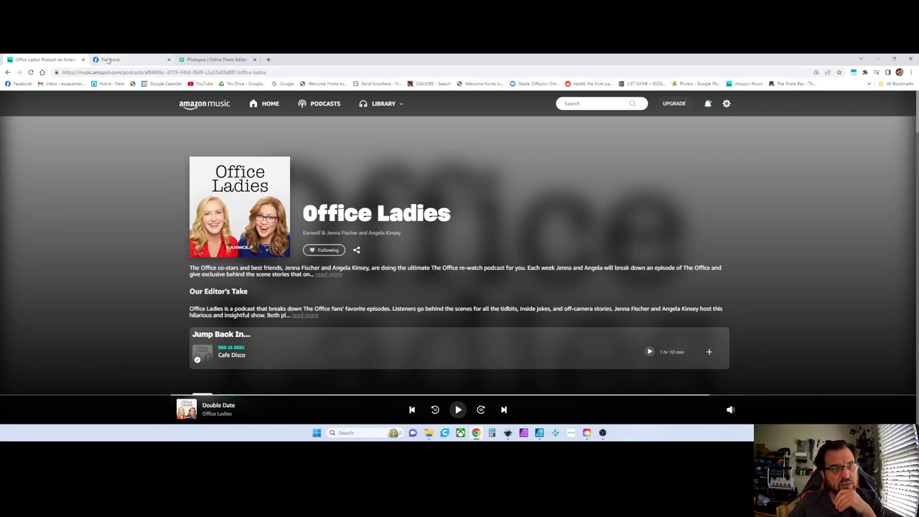
{"action": "left_click", "coordinate": [215, 59]}
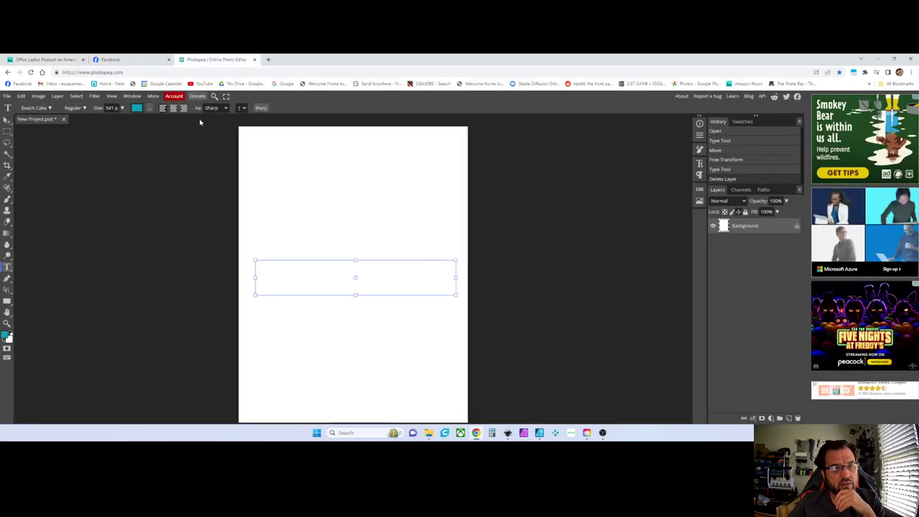
{"action": "left_click", "coordinate": [7, 95]}
{"action": "left_click", "coordinate": [13, 106]}
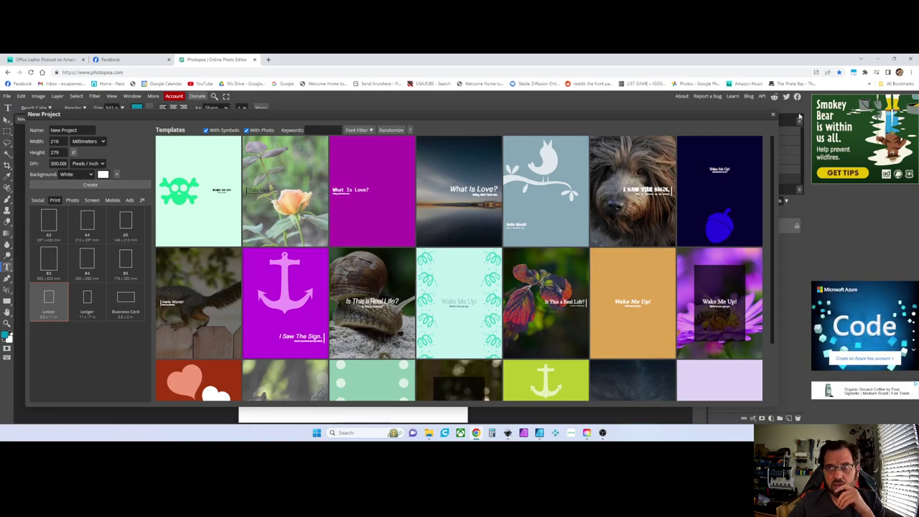
{"action": "left_click", "coordinate": [773, 114]}
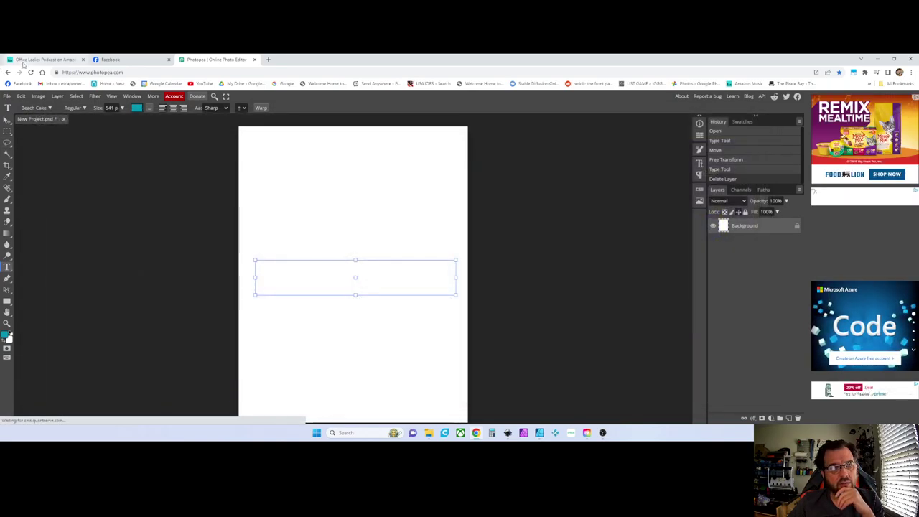
Reload Photopea, discarding the open project, and create a new print project from the Letter preset with a white background.
{"action": "left_click", "coordinate": [30, 72]}
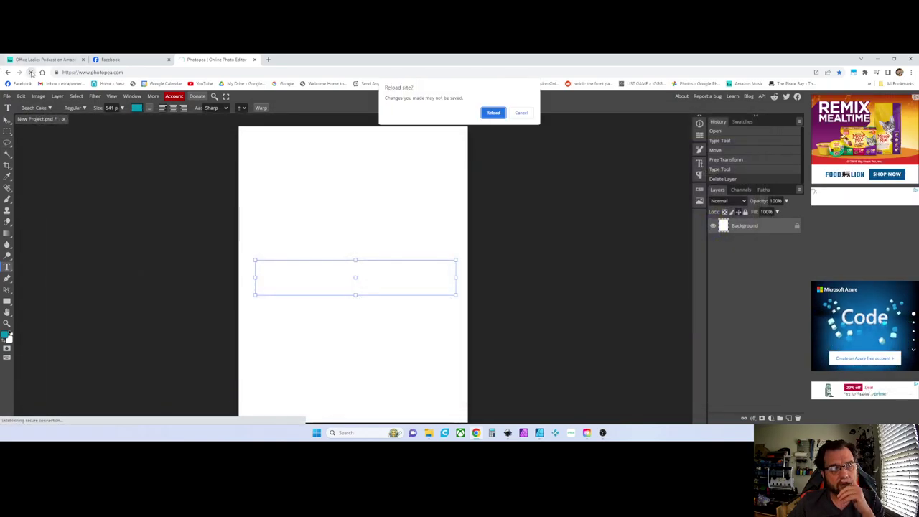
{"action": "left_click", "coordinate": [490, 113]}
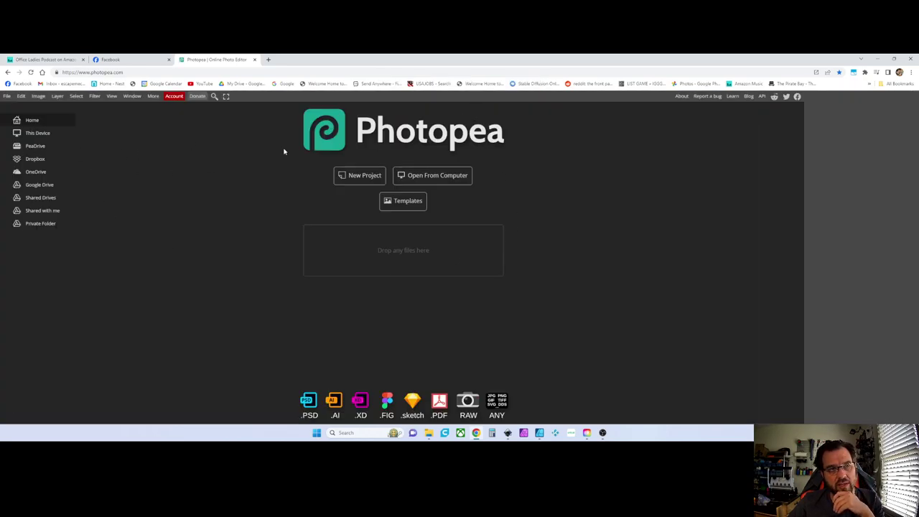
{"action": "left_click", "coordinate": [363, 176]}
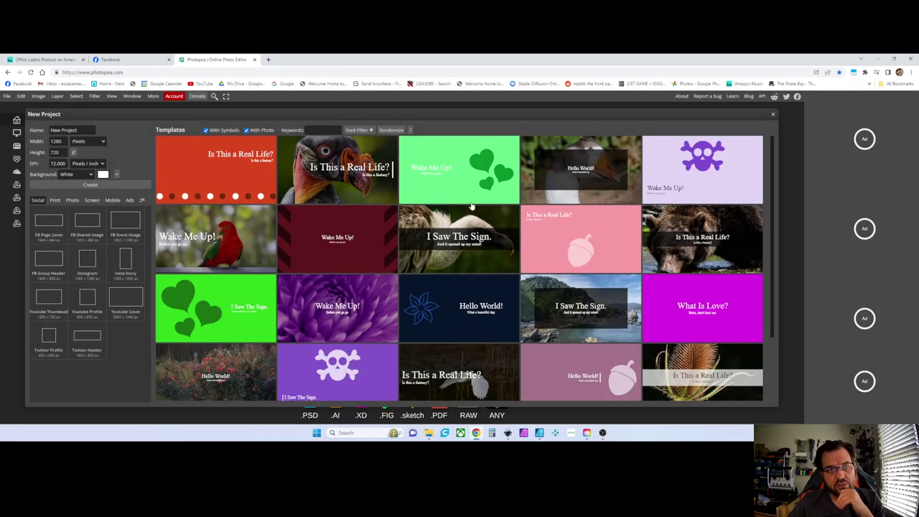
{"action": "left_click", "coordinate": [55, 201]}
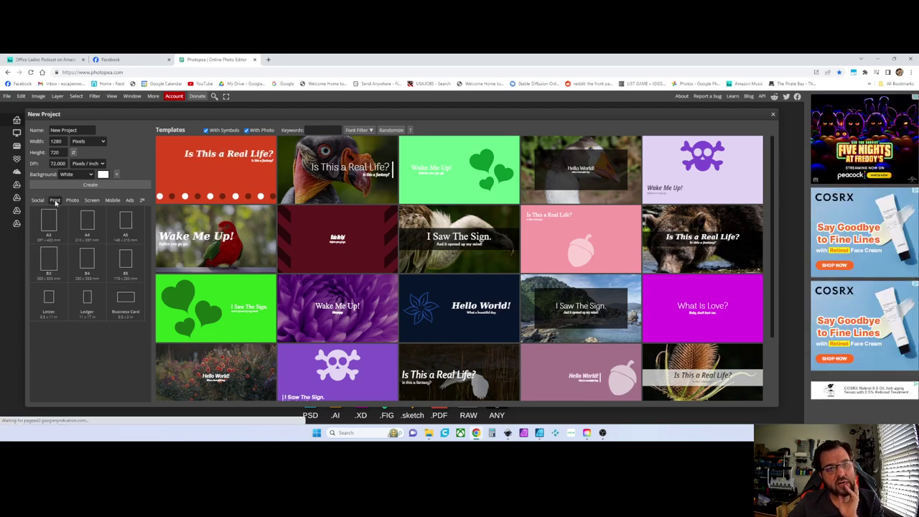
{"action": "left_click", "coordinate": [49, 301]}
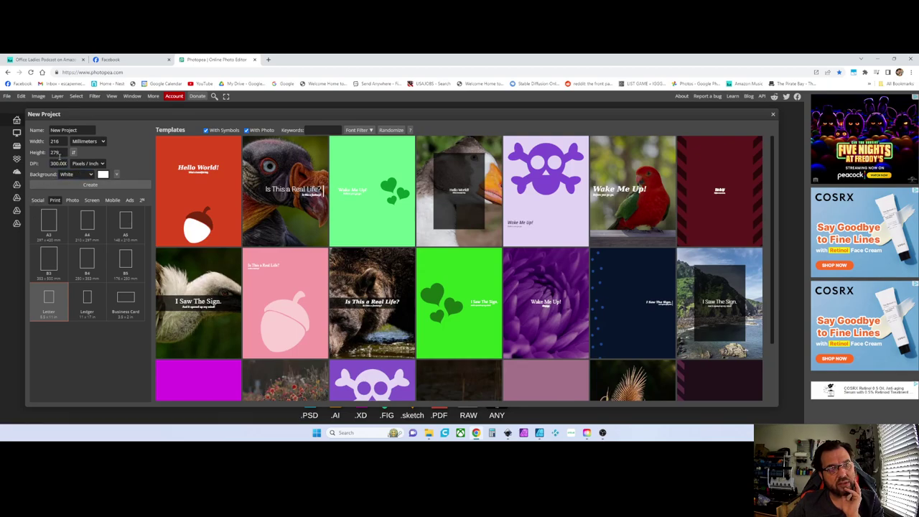
{"action": "left_click", "coordinate": [62, 185]}
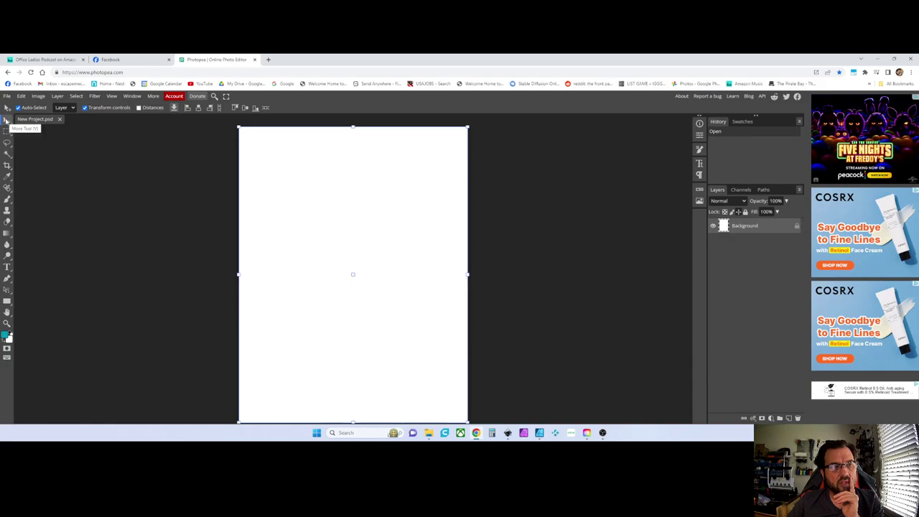
Turn the Move tool's transform controls off and back on.
{"action": "left_click", "coordinate": [84, 109]}
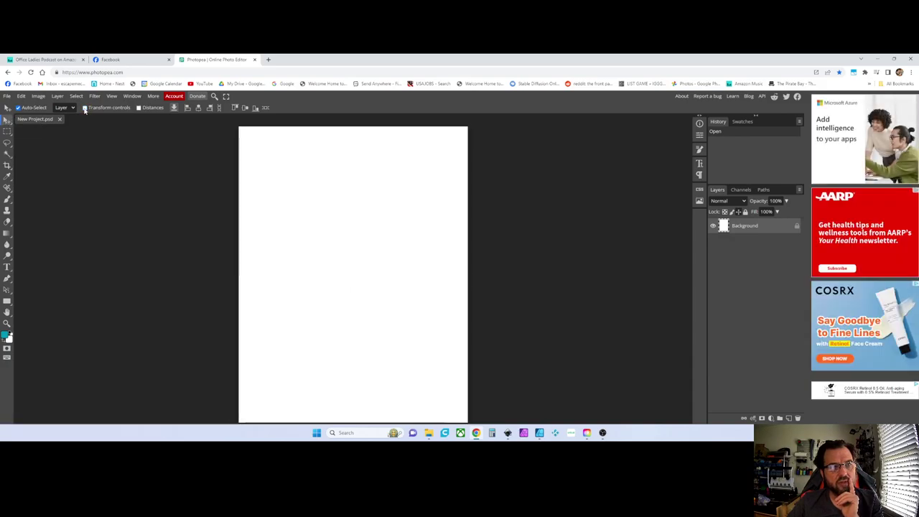
{"action": "left_click", "coordinate": [84, 109]}
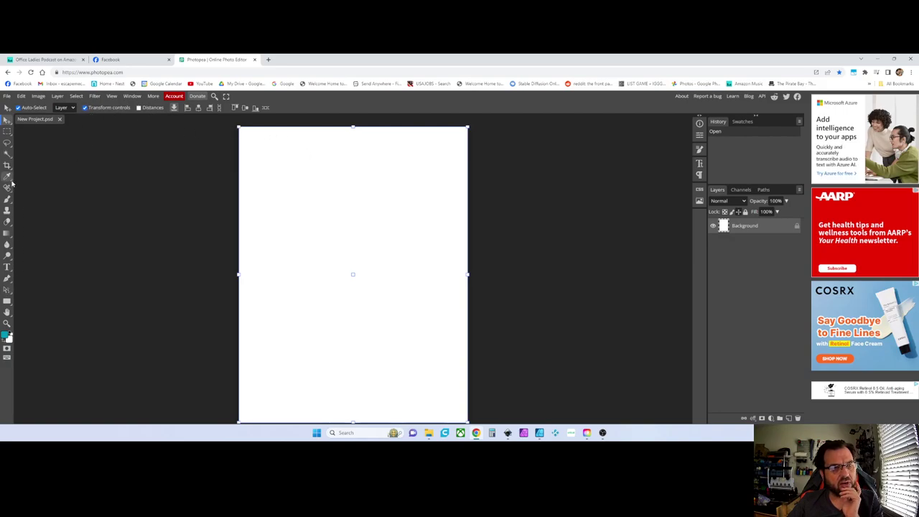
Activate the Type tool and find and choose the Beach Cake font by searching for "BEACH".
{"action": "left_click", "coordinate": [8, 268]}
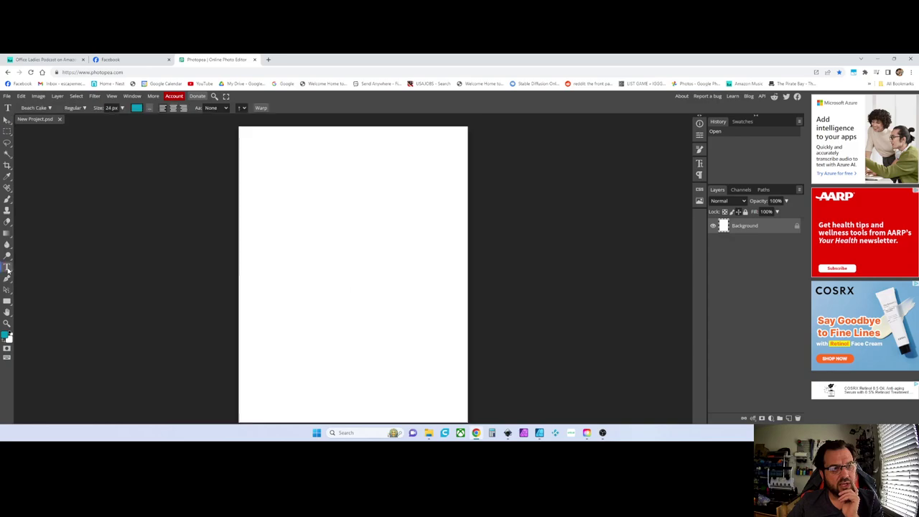
{"action": "left_click", "coordinate": [41, 108]}
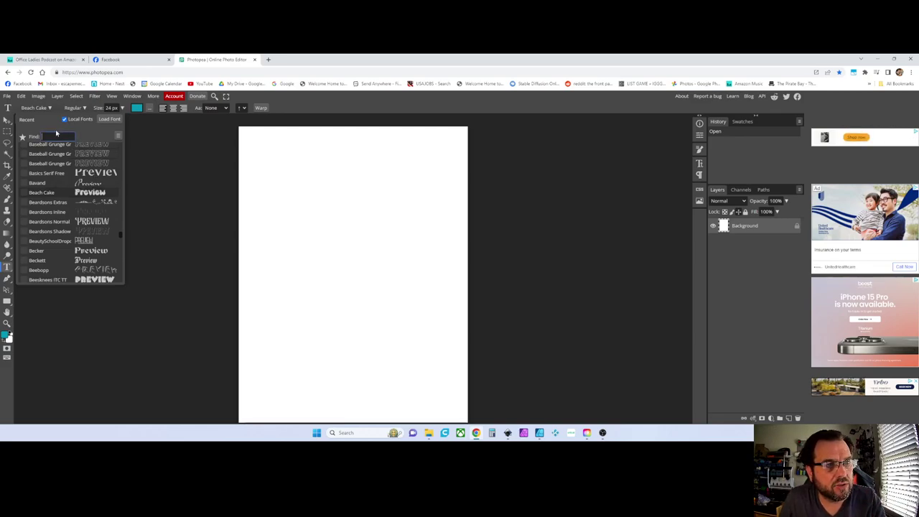
{"action": "type", "text": "BEACH"}
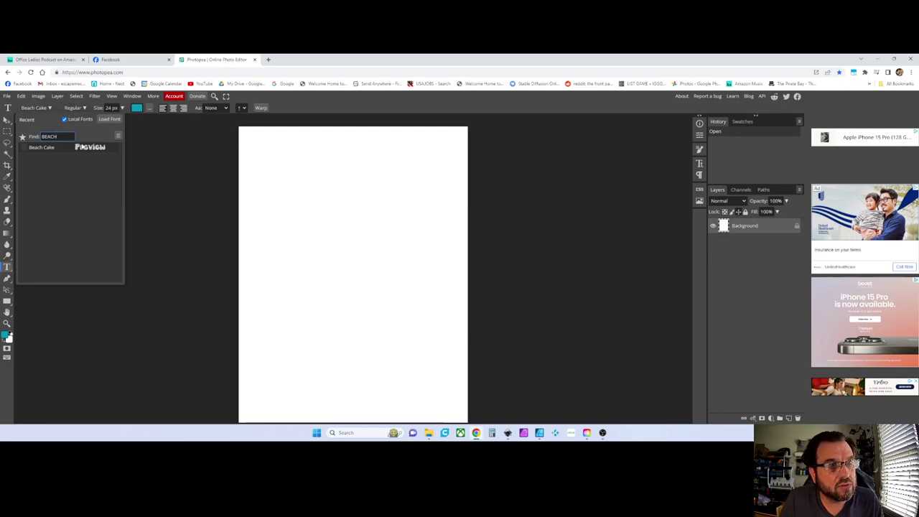
{"action": "left_click", "coordinate": [83, 147]}
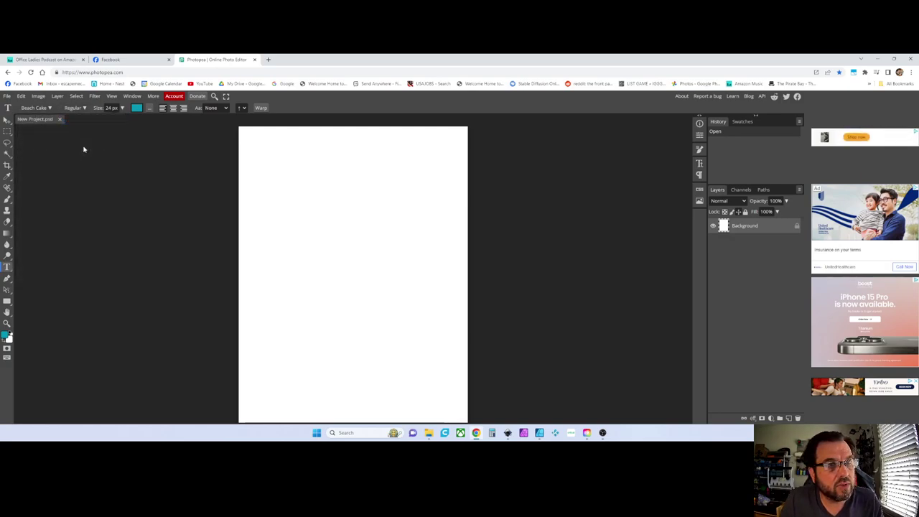
Set the text size to 300 px and accept the teal text color 0596b5.
{"action": "left_click", "coordinate": [123, 109]}
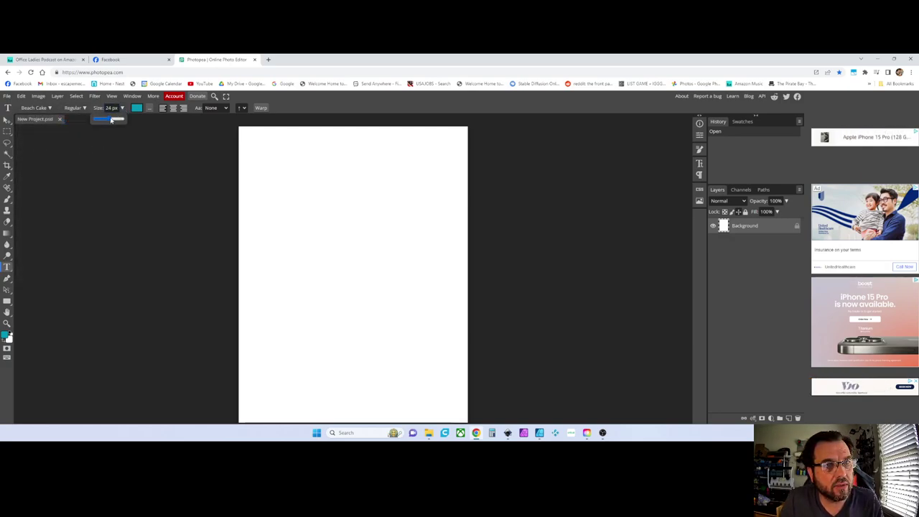
{"action": "left_click_drag", "start_coordinate": [107, 120], "coordinate": [130, 122]}
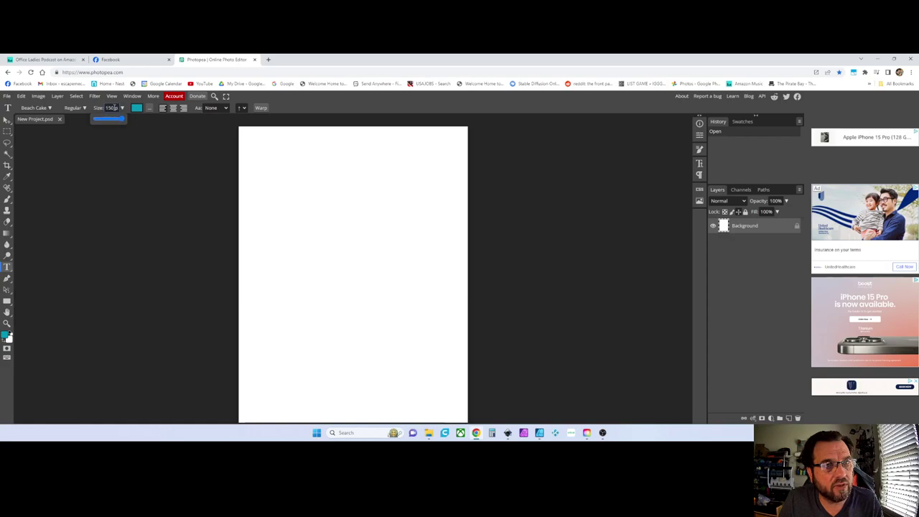
{"action": "left_click", "coordinate": [113, 108]}
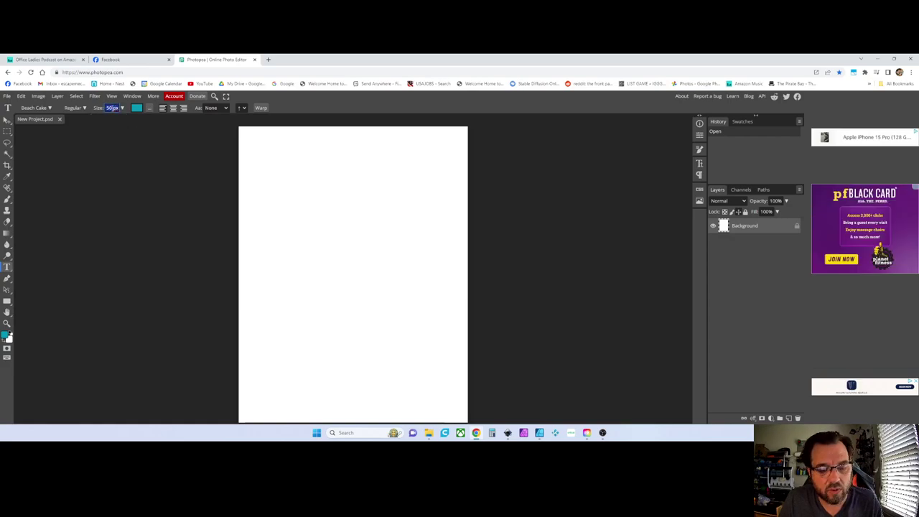
{"action": "type", "text": "300"}
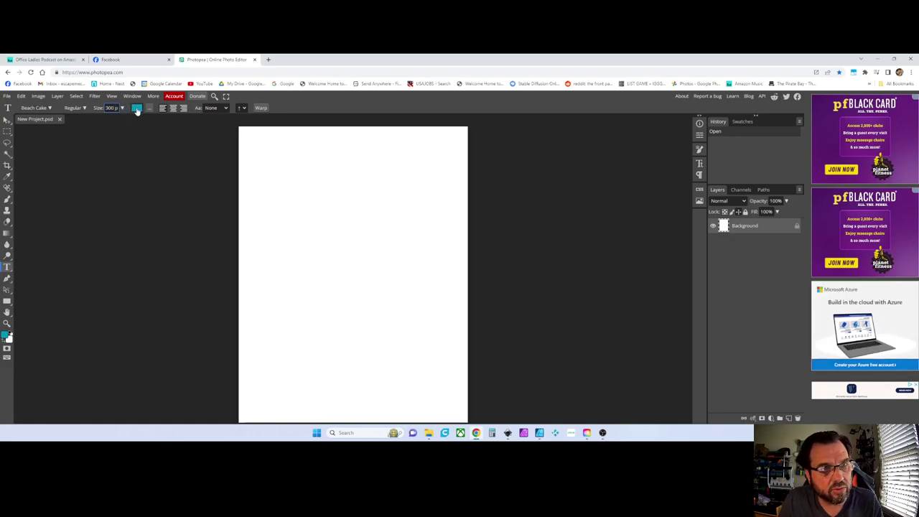
{"action": "left_click", "coordinate": [136, 110]}
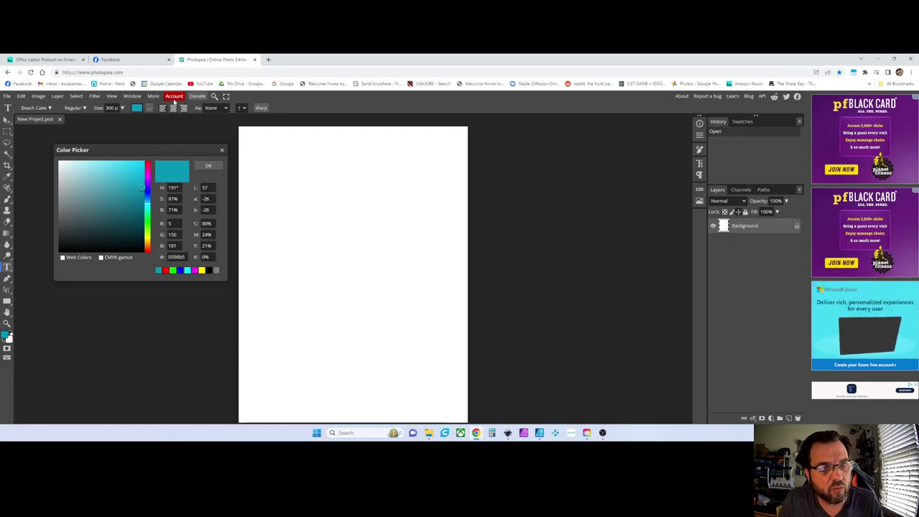
{"action": "left_click", "coordinate": [206, 166]}
Add the text "STUDENT" as a new text layer in the upper half of the page.
{"action": "left_click", "coordinate": [278, 238]}
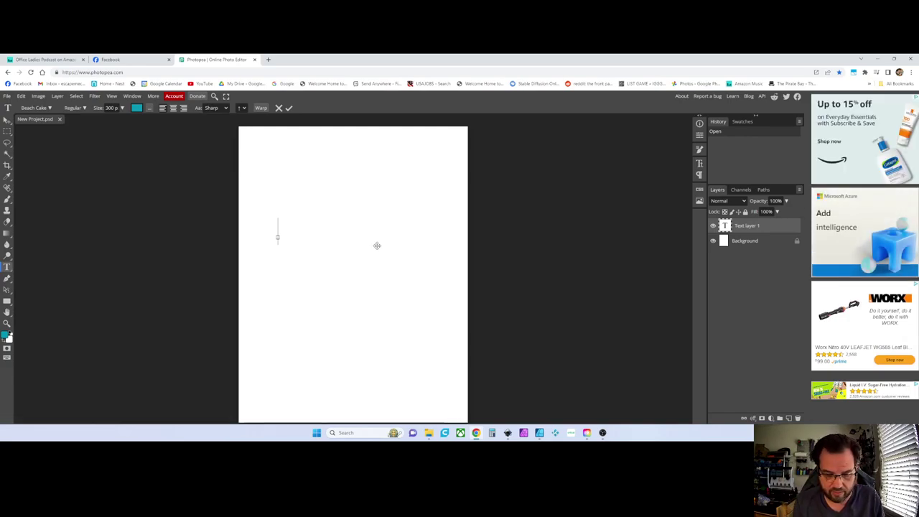
{"action": "type", "text": "ST"}
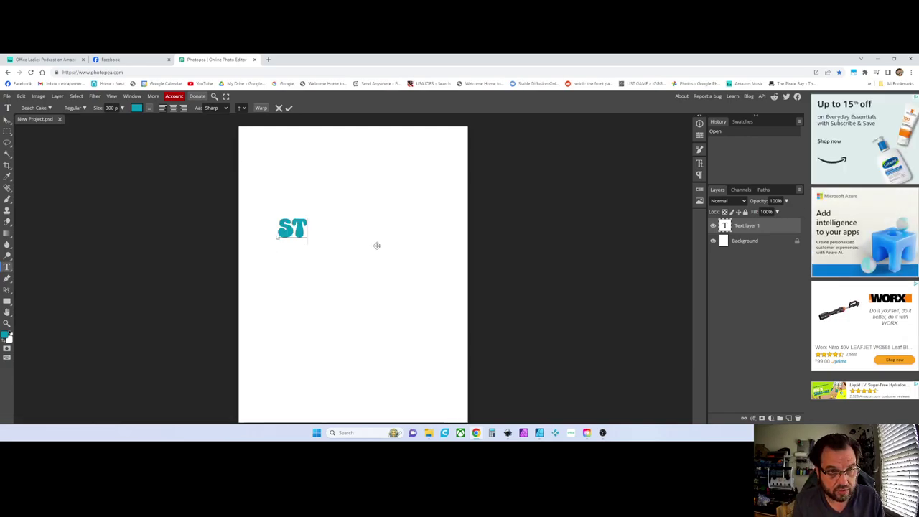
{"action": "type", "text": "UDENT"}
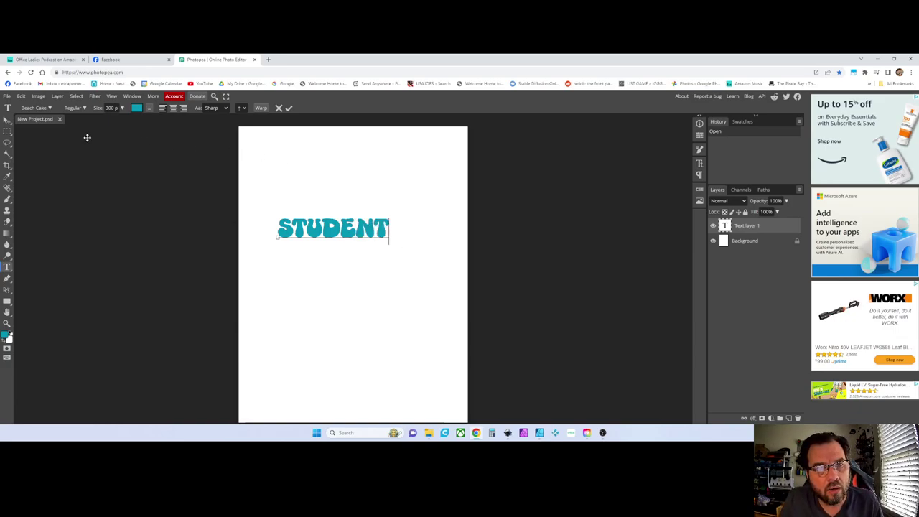
Scale the STUDENT text up proportionally to about 170% and center it on the page.
{"action": "left_click", "coordinate": [8, 120]}
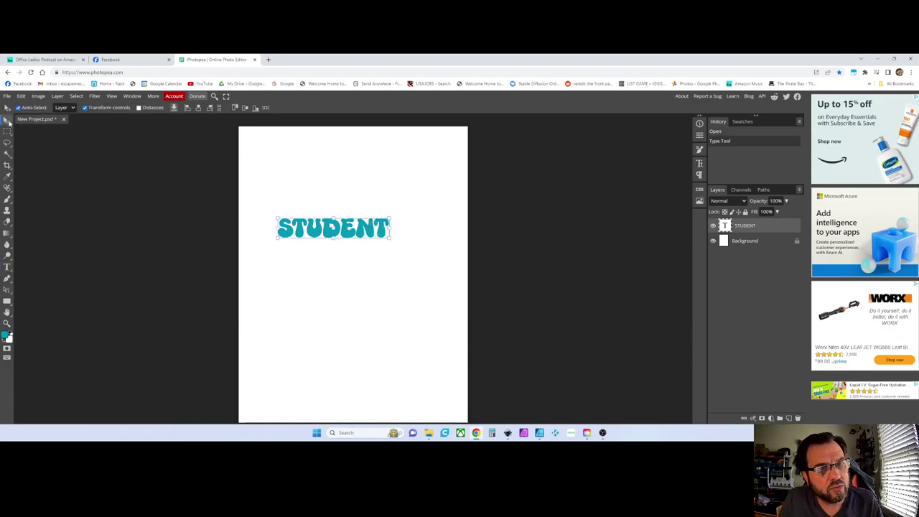
{"action": "left_click", "coordinate": [84, 107]}
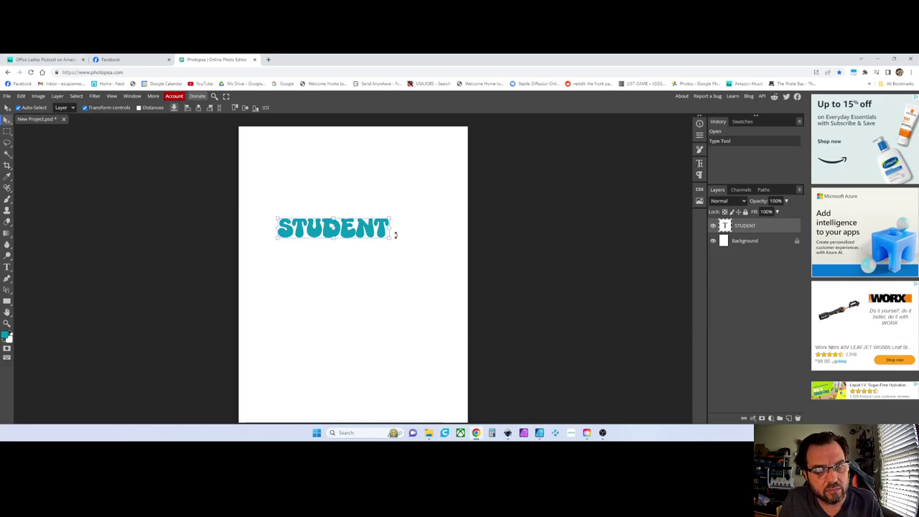
{"action": "left_click_drag", "start_coordinate": [390, 238], "coordinate": [403, 284]}
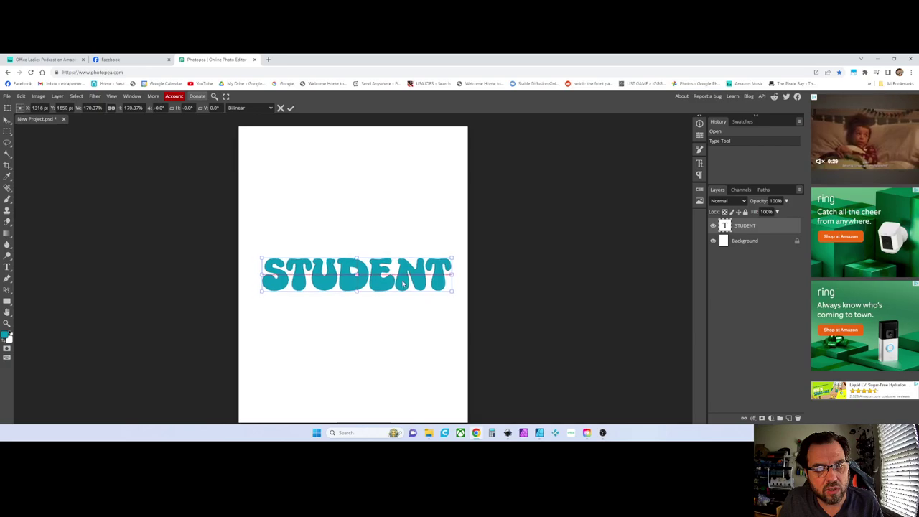
Apply the scaling of the STUDENT text and activate the Type tool.
{"action": "left_click", "coordinate": [7, 267]}
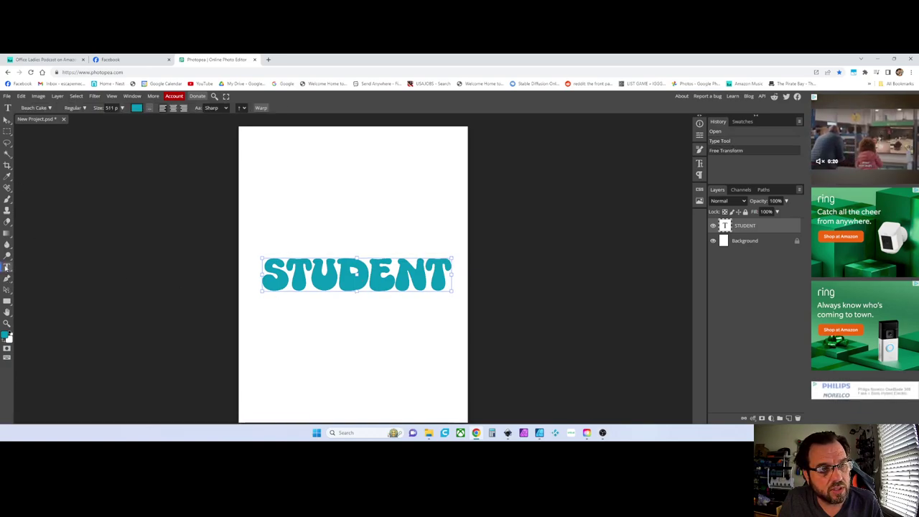
{"action": "left_click", "coordinate": [261, 107]}
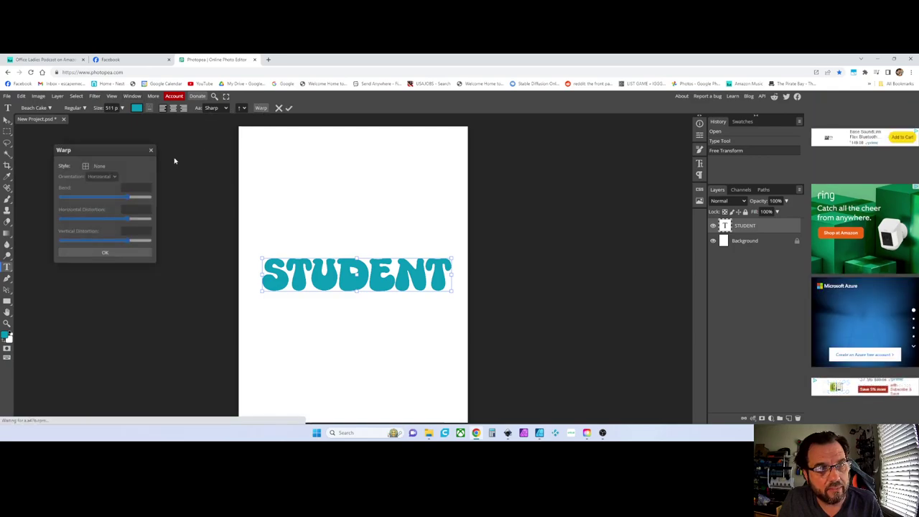
{"action": "left_click", "coordinate": [100, 166]}
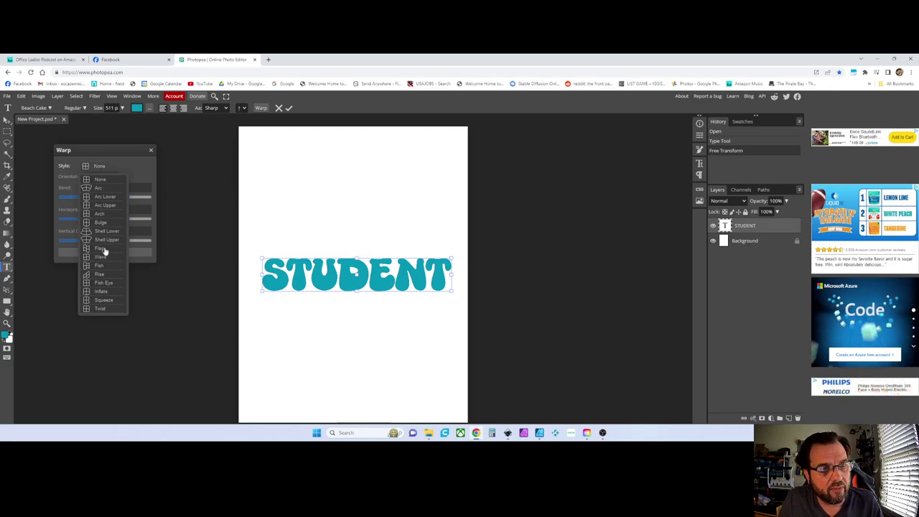
{"action": "left_click", "coordinate": [100, 188]}
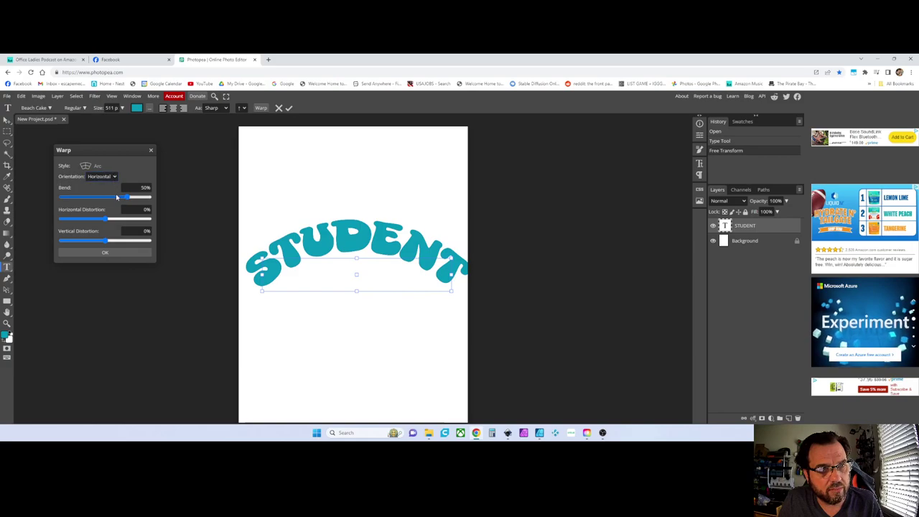
{"action": "left_click_drag", "start_coordinate": [127, 198], "coordinate": [130, 220]}
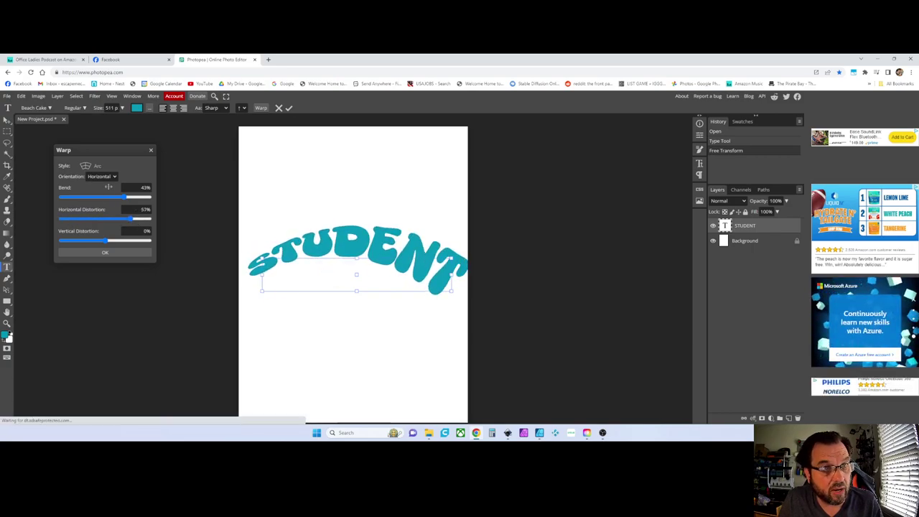
{"action": "left_click", "coordinate": [152, 152]}
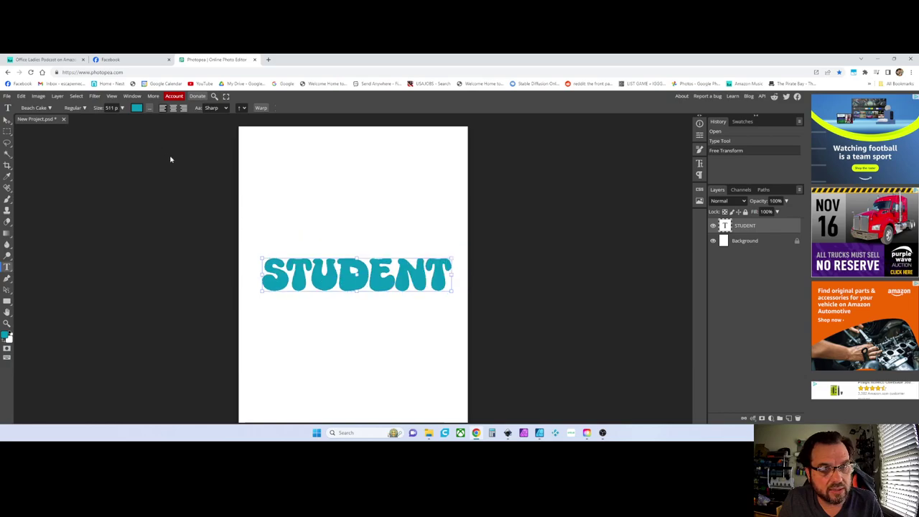
{"action": "left_click", "coordinate": [262, 108]}
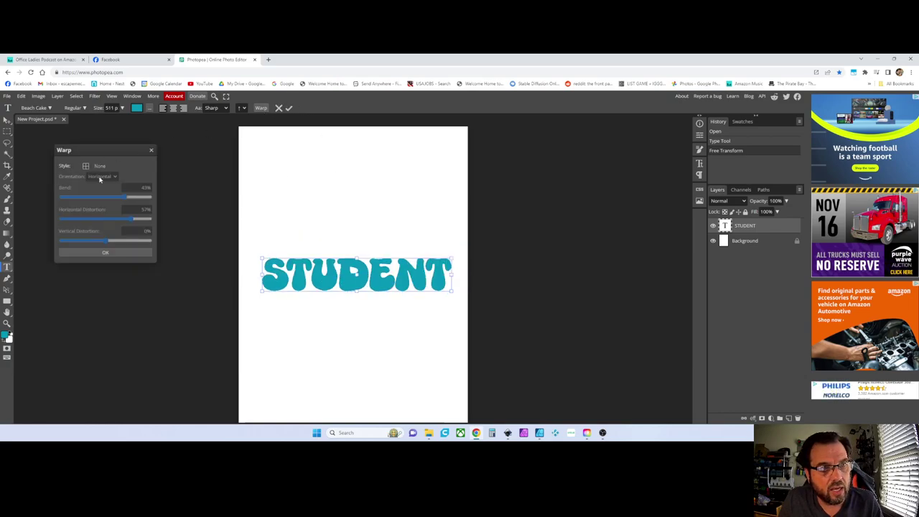
{"action": "left_click", "coordinate": [99, 166]}
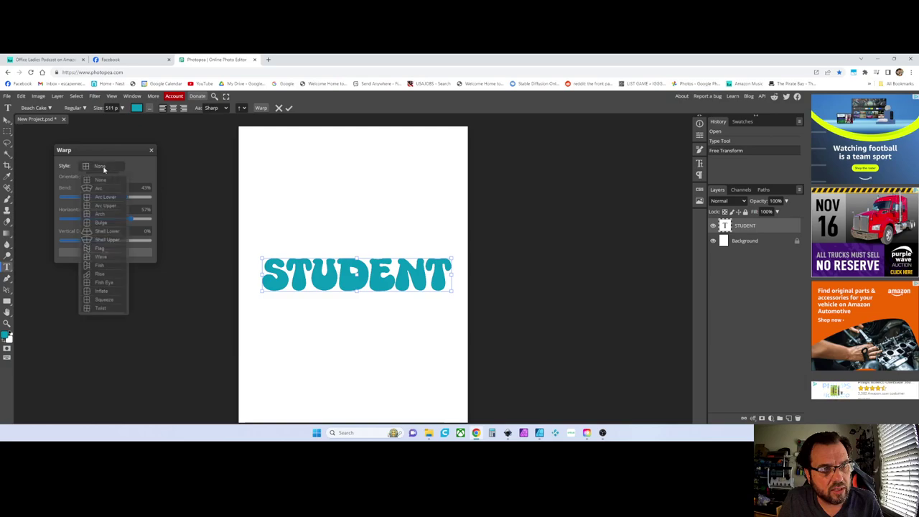
{"action": "left_click", "coordinate": [101, 257]}
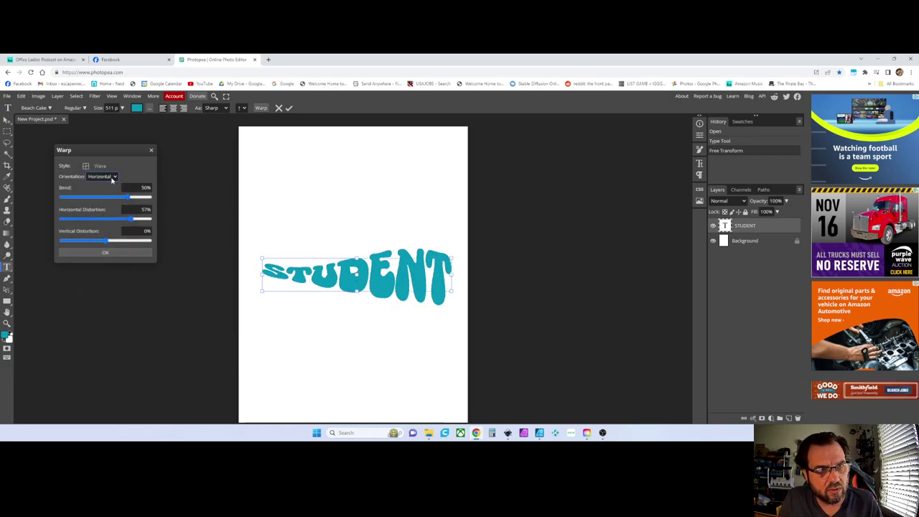
{"action": "left_click_drag", "start_coordinate": [131, 219], "coordinate": [105, 220]}
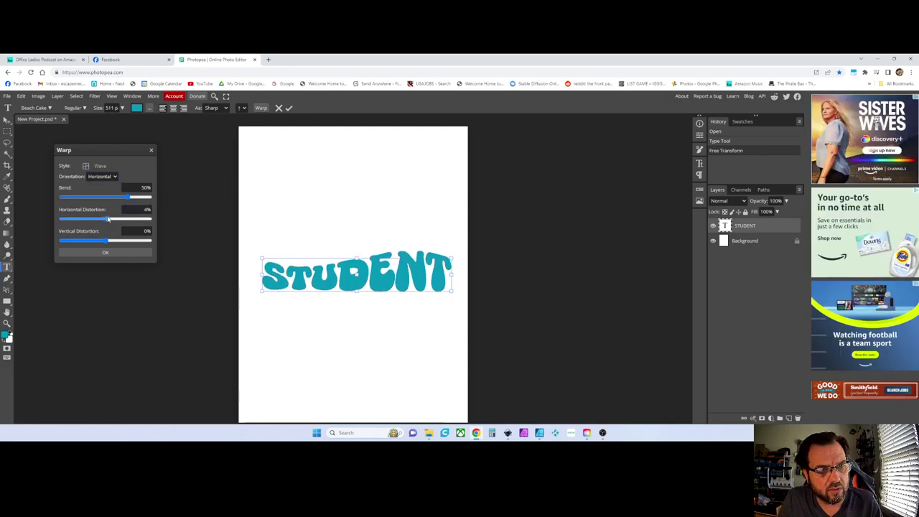
{"action": "left_click", "coordinate": [148, 209]}
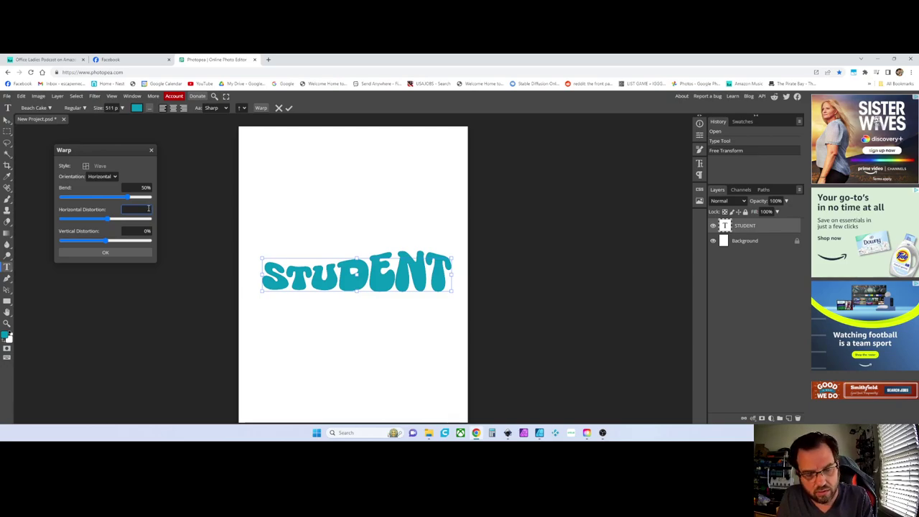
{"action": "type", "text": "0"}
{"action": "key", "text": "Return"}
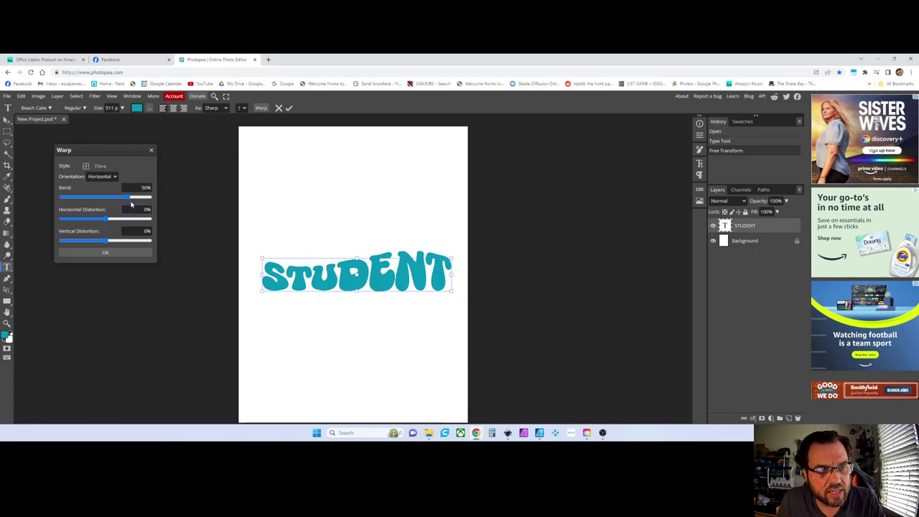
{"action": "left_click_drag", "start_coordinate": [128, 197], "coordinate": [82, 210]}
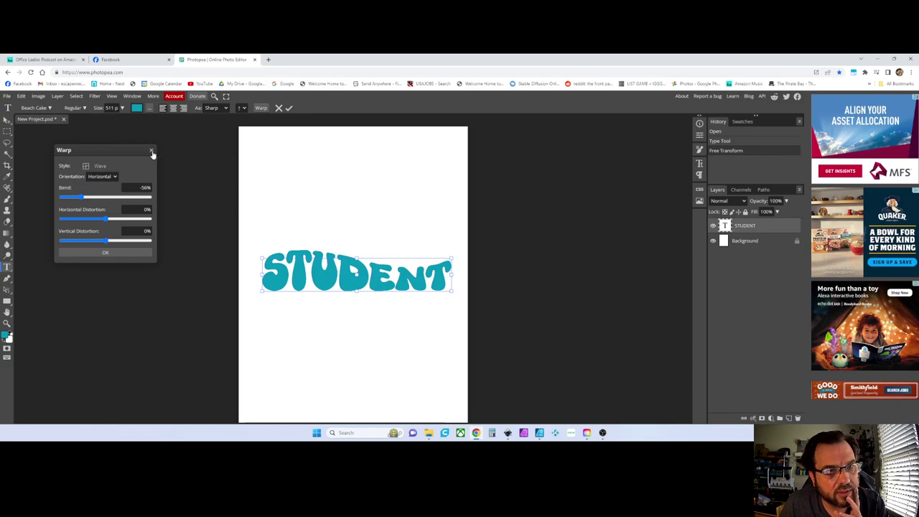
{"action": "left_click", "coordinate": [152, 153]}
Warp the STUDENT text with the Flag style, horizontal orientation, and a bend of -42%.
{"action": "left_click", "coordinate": [257, 107]}
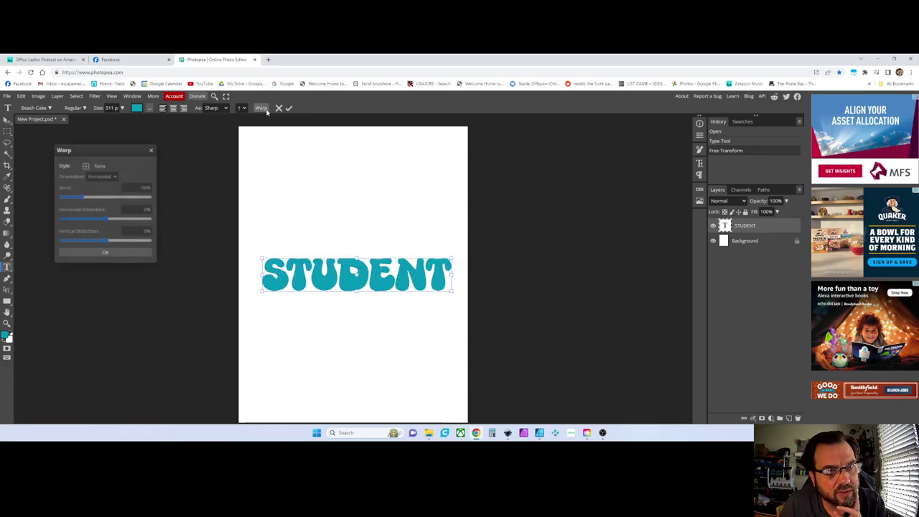
{"action": "left_click", "coordinate": [112, 166]}
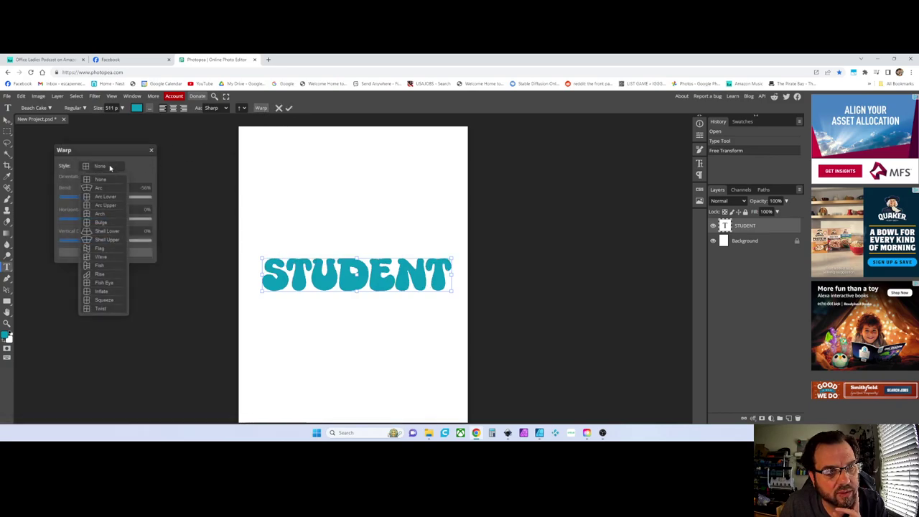
{"action": "left_click", "coordinate": [99, 249]}
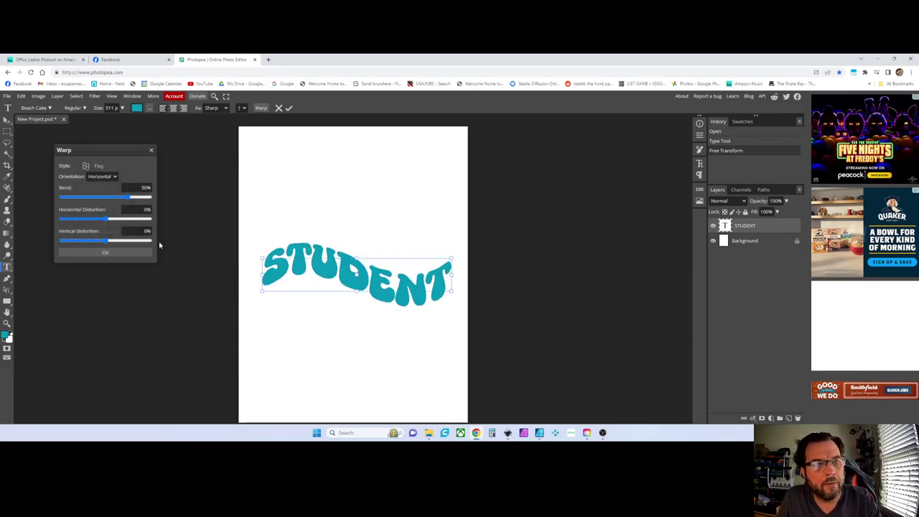
{"action": "left_click_drag", "start_coordinate": [126, 199], "coordinate": [88, 200]}
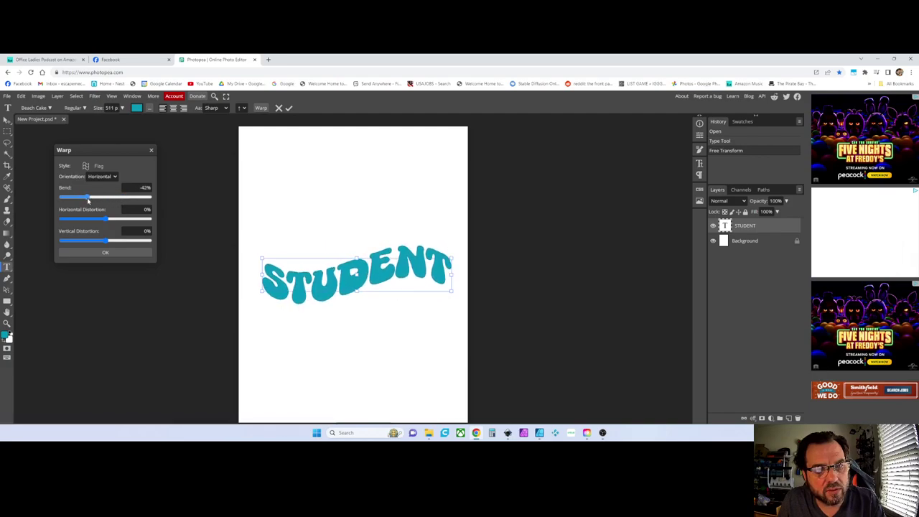
{"action": "left_click", "coordinate": [104, 252]}
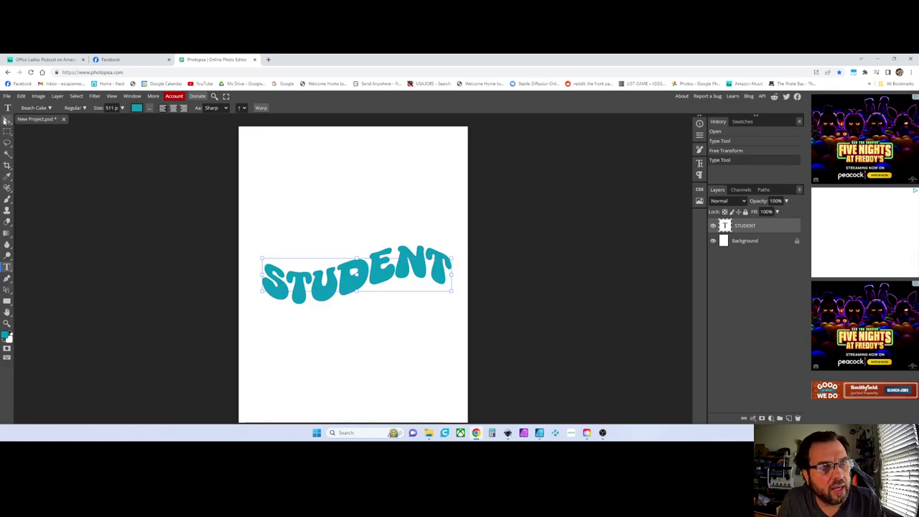
Stretch the warped STUDENT text to about 133% height and 101% width, and center it horizontally in the upper half of the page.
{"action": "left_click", "coordinate": [7, 120]}
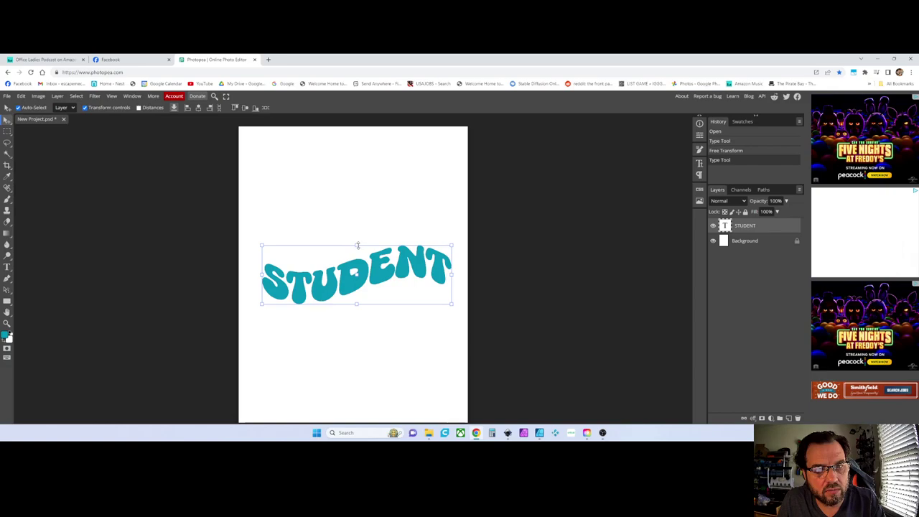
{"action": "mouse_move", "coordinate": [358, 245]}
{"action": "left_mouse_down"}
{"action": "mouse_move", "coordinate": [360, 231]}
{"action": "mouse_move", "coordinate": [355, 247]}
{"action": "mouse_move", "coordinate": [349, 241]}
{"action": "left_mouse_up"}
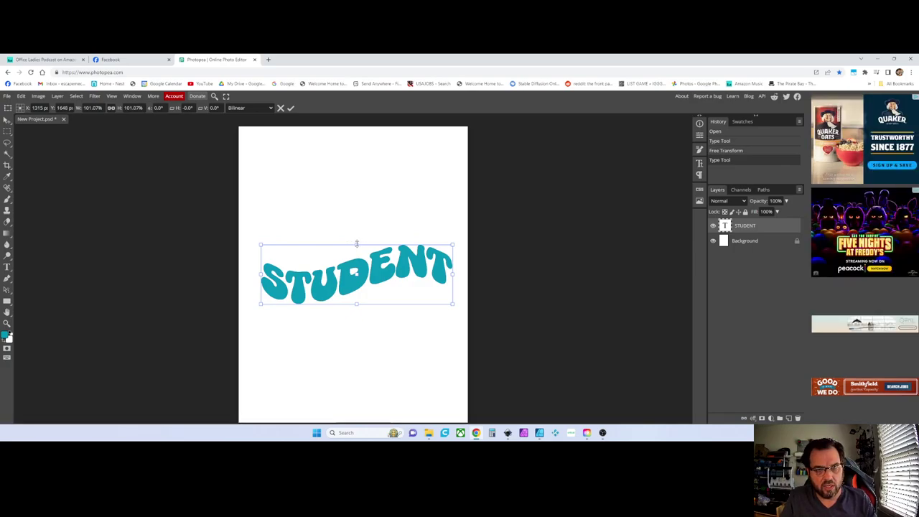
{"action": "mouse_move", "coordinate": [357, 244]}
{"action": "left_mouse_down"}
{"action": "mouse_move", "coordinate": [359, 211]}
{"action": "mouse_move", "coordinate": [358, 226]}
{"action": "left_mouse_up"}
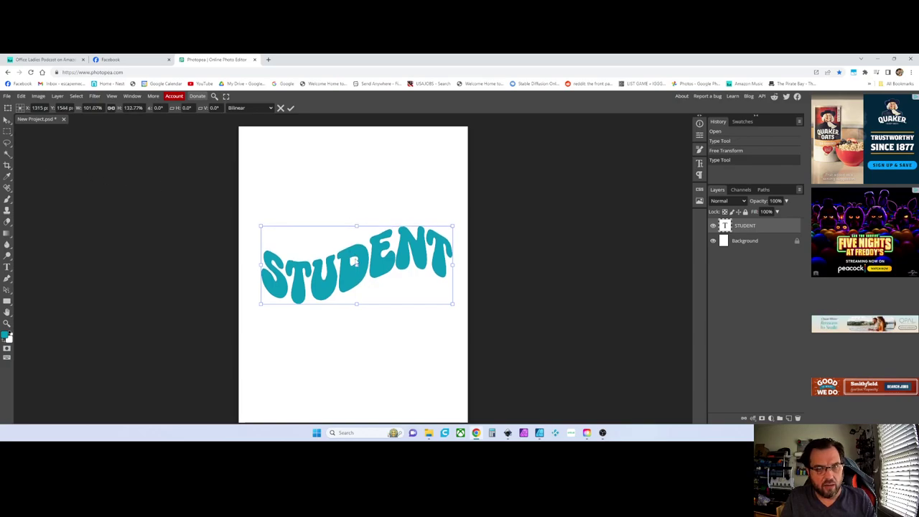
{"action": "left_click_drag", "start_coordinate": [356, 262], "coordinate": [351, 271]}
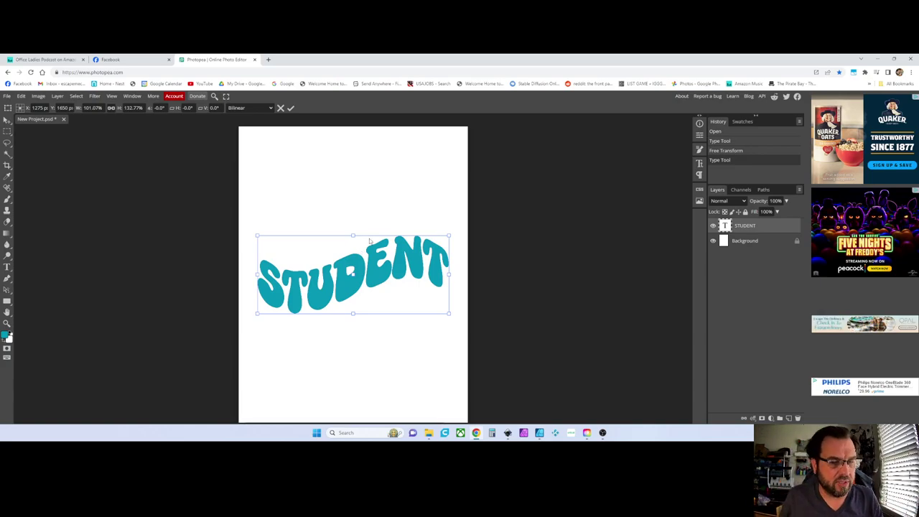
{"action": "left_click_drag", "start_coordinate": [374, 280], "coordinate": [376, 244]}
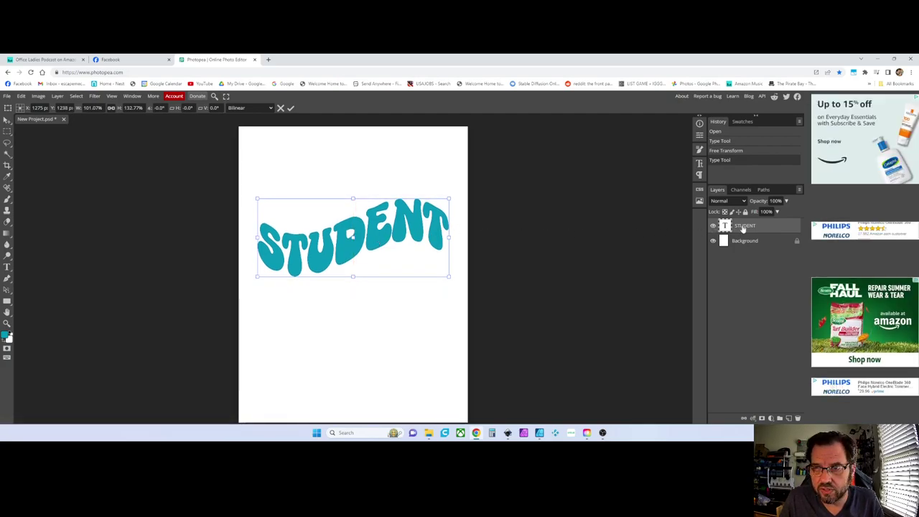
Check the STUDENT layer by hiding it and showing it again.
{"action": "left_click", "coordinate": [714, 226]}
{"action": "left_click", "coordinate": [714, 226]}
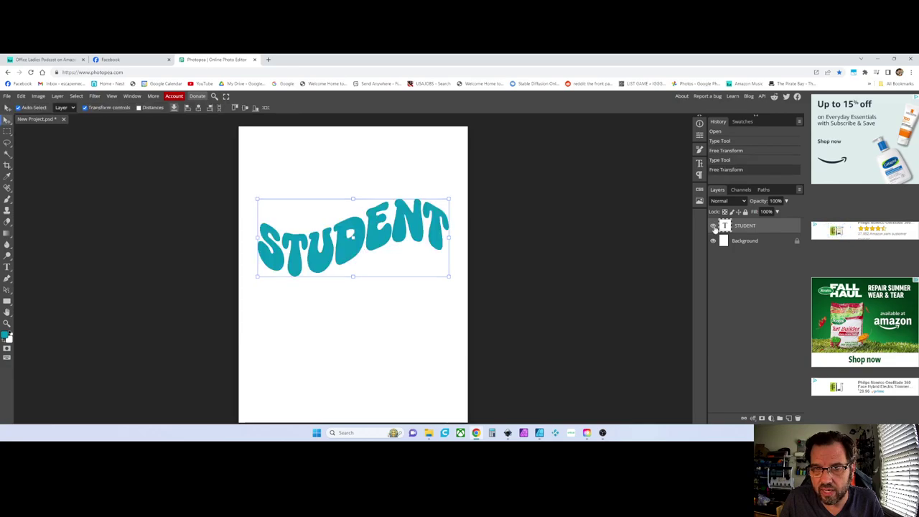
{"action": "left_click", "coordinate": [714, 226]}
{"action": "left_click", "coordinate": [714, 226]}
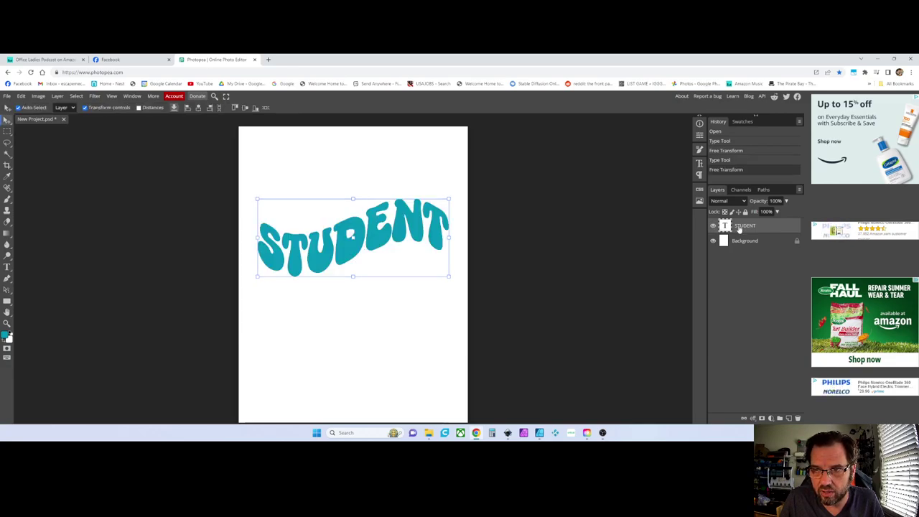
Duplicate the STUDENT layer and move the copy straight down so it sits directly beneath the original.
{"action": "right_click", "coordinate": [741, 227]}
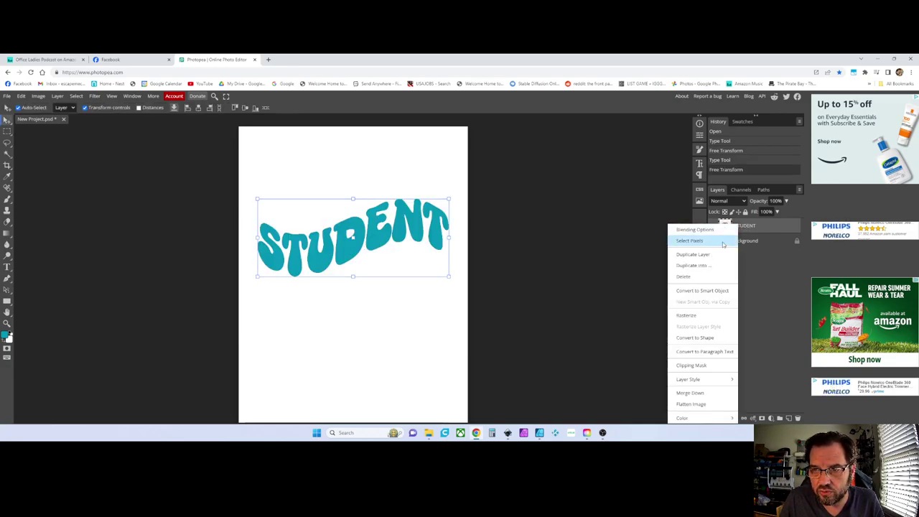
{"action": "left_click", "coordinate": [711, 253]}
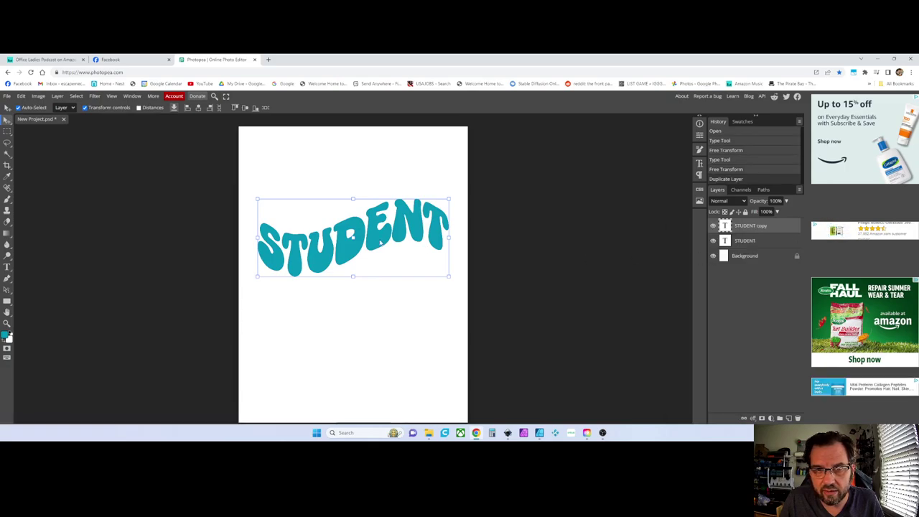
{"action": "left_click_drag", "start_coordinate": [381, 245], "coordinate": [379, 294]}
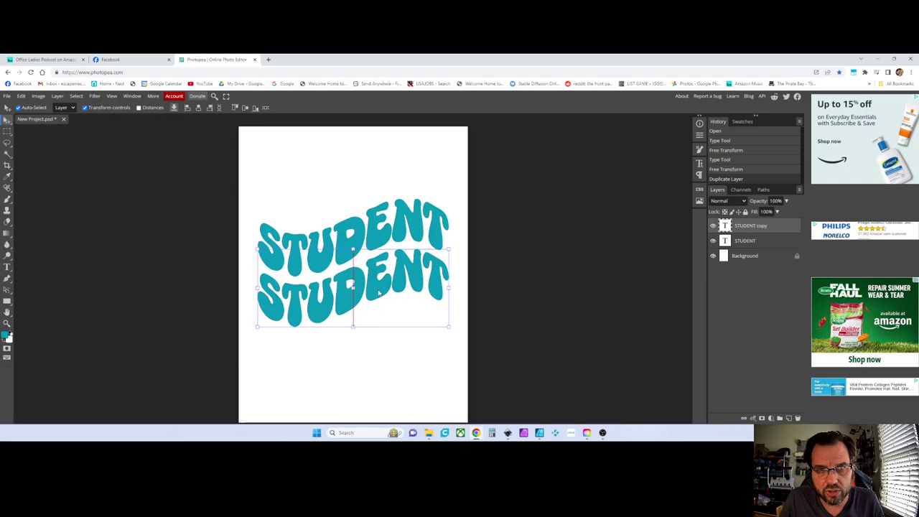
Replace the text of the STUDENT copy with "COUNCIL" and center it horizontally beneath STUDENT.
{"action": "double_click", "coordinate": [373, 291]}
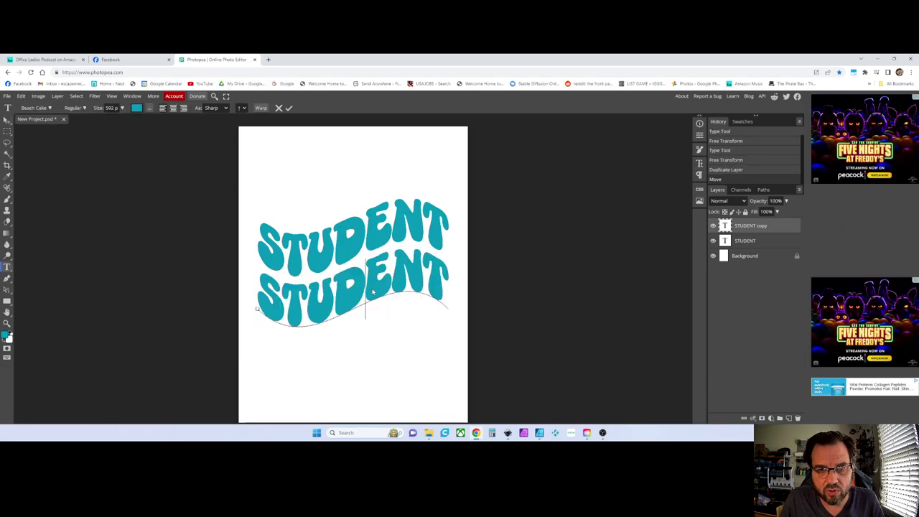
{"action": "key", "text": "Right"}
{"action": "key", "text": "Right"}
{"action": "key", "text": "Right"}
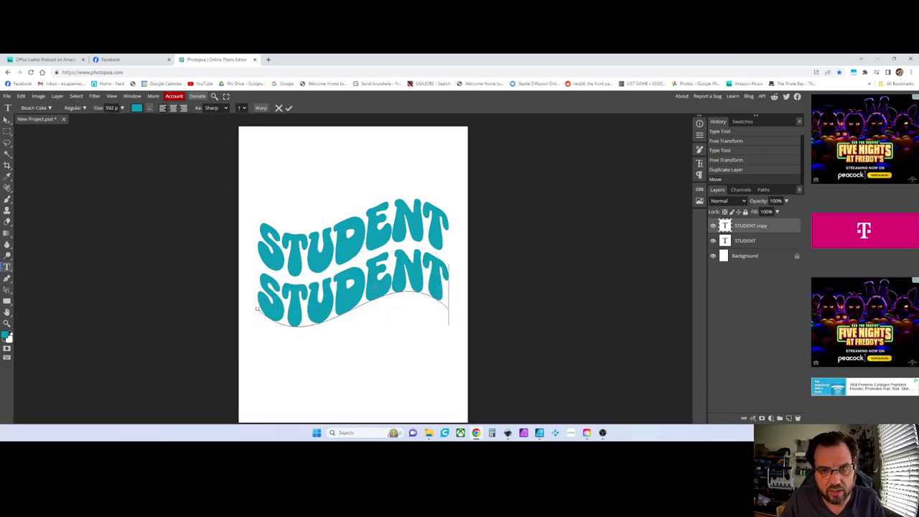
{"action": "key", "text": "BackSpace"}
{"action": "key", "text": "BackSpace"}
{"action": "key", "text": "BackSpace"}
{"action": "key", "text": "BackSpace"}
{"action": "key", "text": "BackSpace"}
{"action": "key", "text": "BackSpace"}
{"action": "key", "text": "BackSpace"}
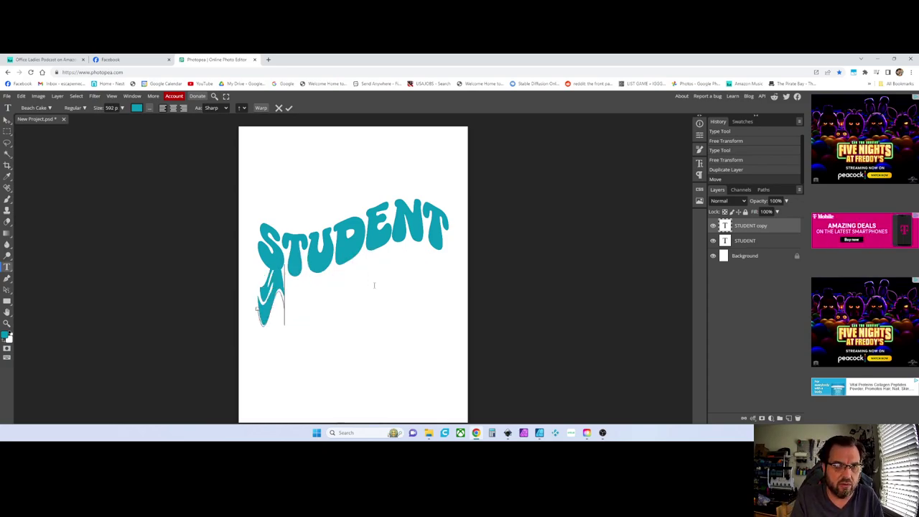
{"action": "type", "text": "C"}
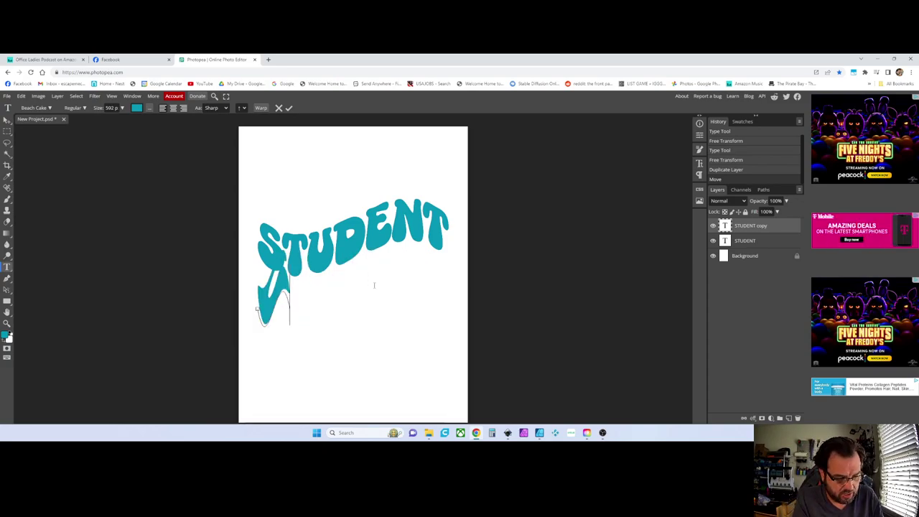
{"action": "type", "text": "OUNCIL"}
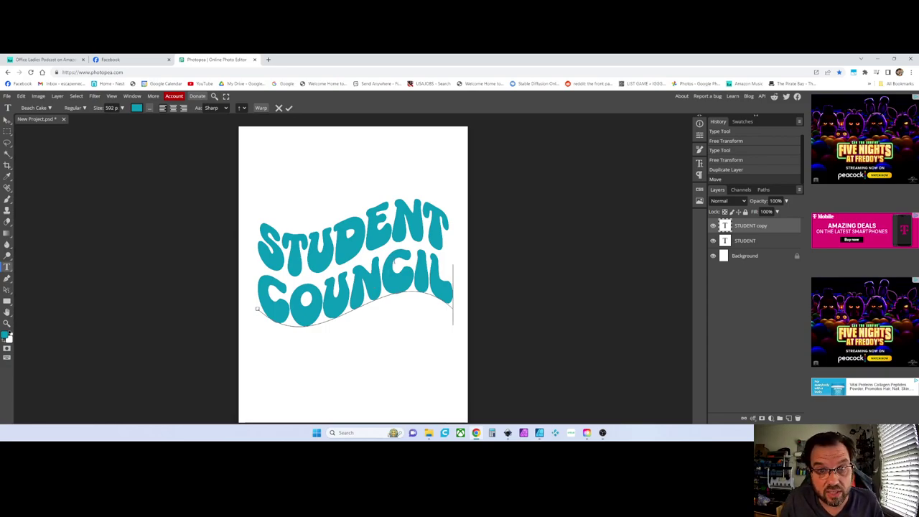
{"action": "left_click", "coordinate": [7, 119]}
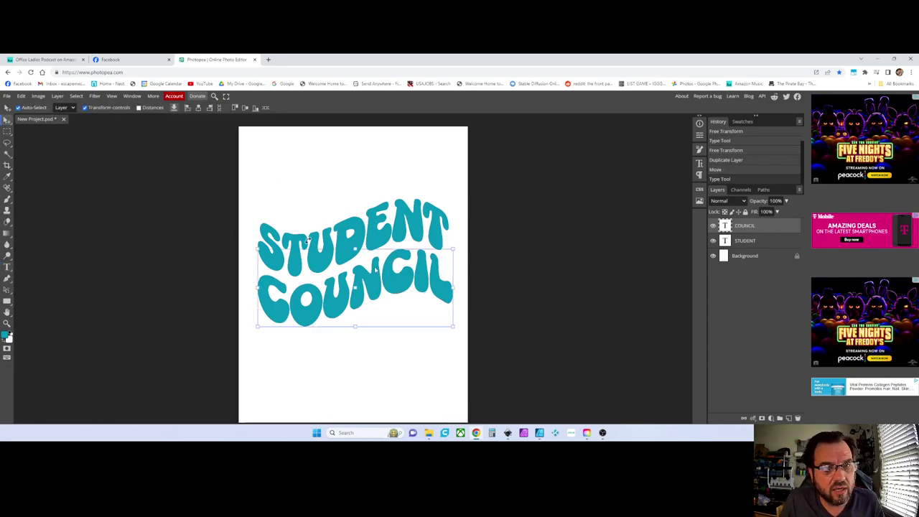
{"action": "mouse_move", "coordinate": [375, 287]}
{"action": "left_mouse_down"}
{"action": "mouse_move", "coordinate": [372, 275]}
{"action": "mouse_move", "coordinate": [373, 287]}
{"action": "left_mouse_up"}
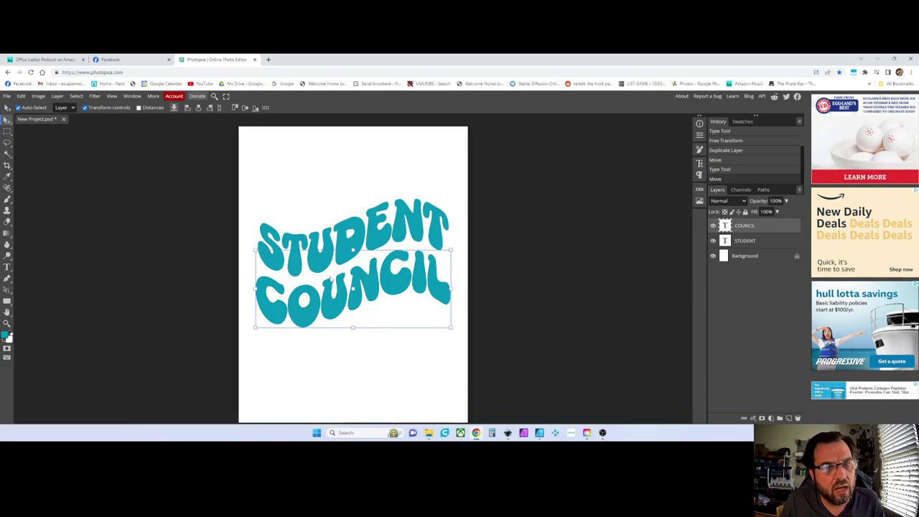
Recolor the entire COUNCIL text to purple #b505a7 with the Type tool.
{"action": "left_click", "coordinate": [6, 267]}
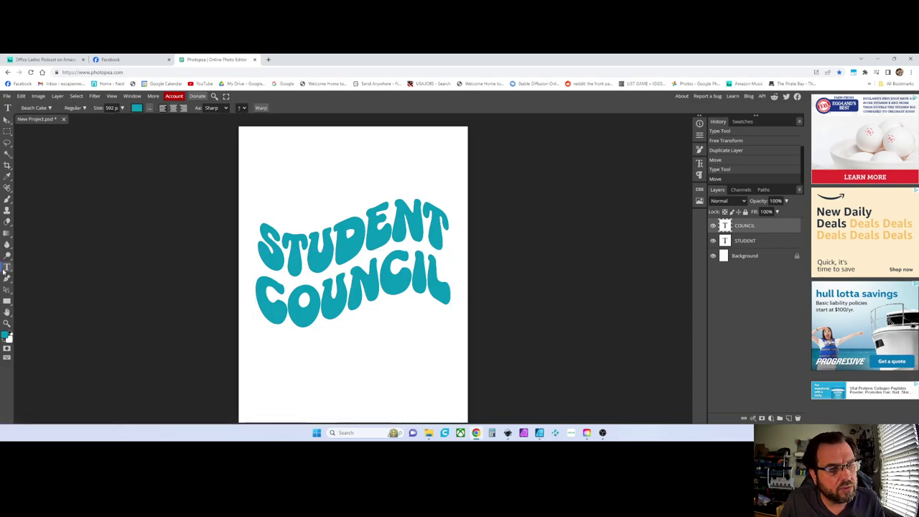
{"action": "left_click", "coordinate": [140, 110]}
{"action": "left_click_drag", "start_coordinate": [147, 177], "coordinate": [149, 176]}
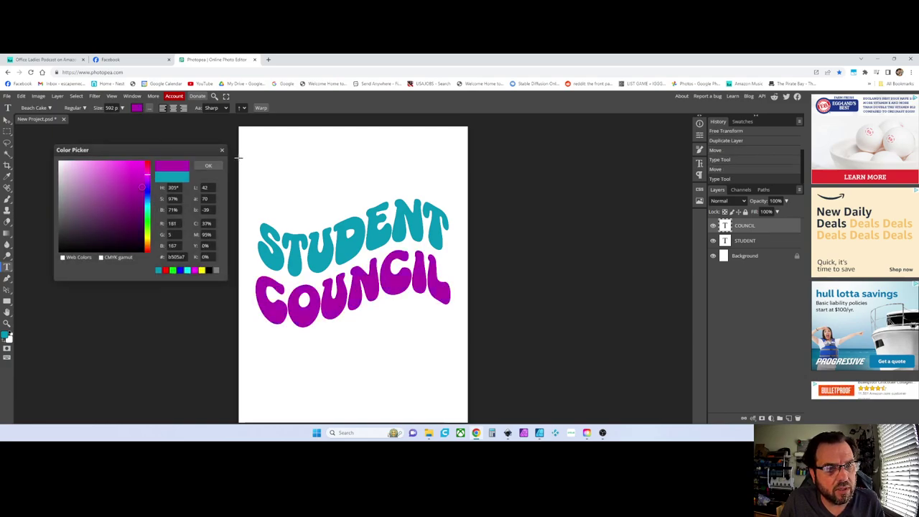
{"action": "left_click", "coordinate": [209, 166]}
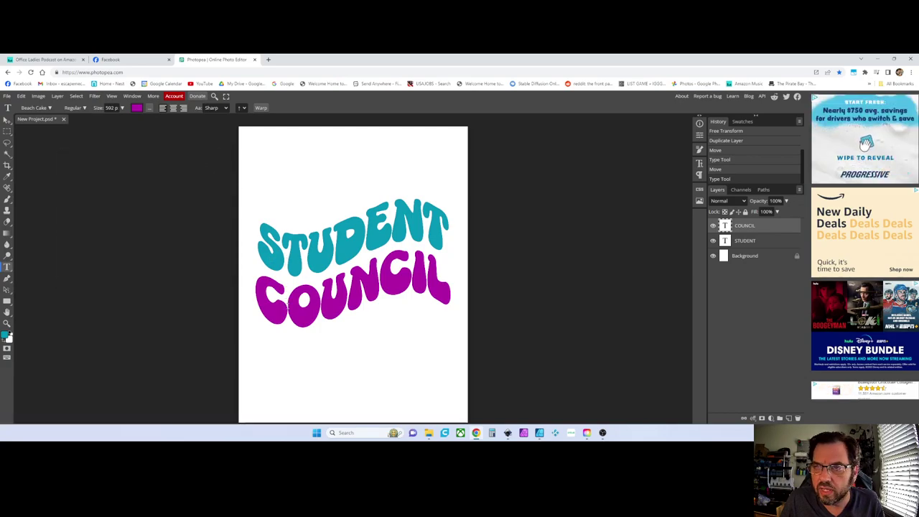
Recolor only the letter O of COUNCIL to green #05b509.
{"action": "left_click_drag", "start_coordinate": [289, 308], "coordinate": [320, 310]}
{"action": "left_click", "coordinate": [137, 108]}
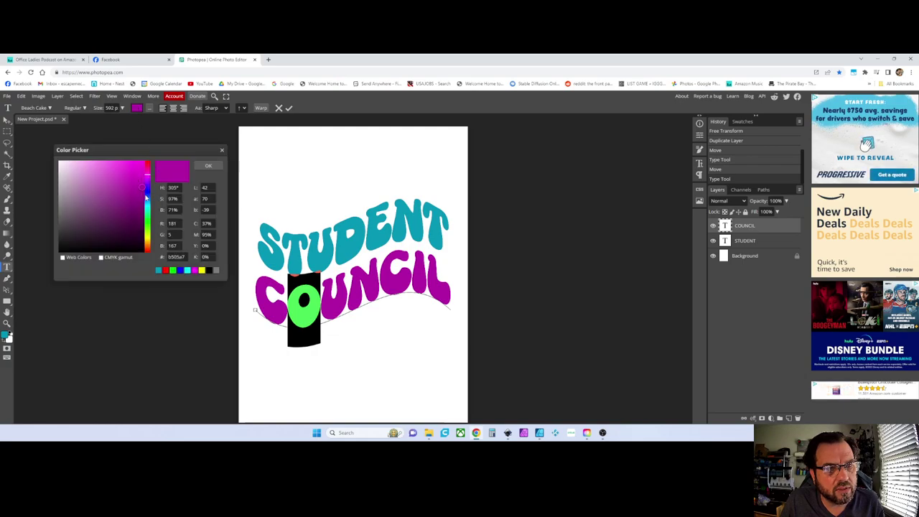
{"action": "left_click_drag", "start_coordinate": [147, 175], "coordinate": [147, 224]}
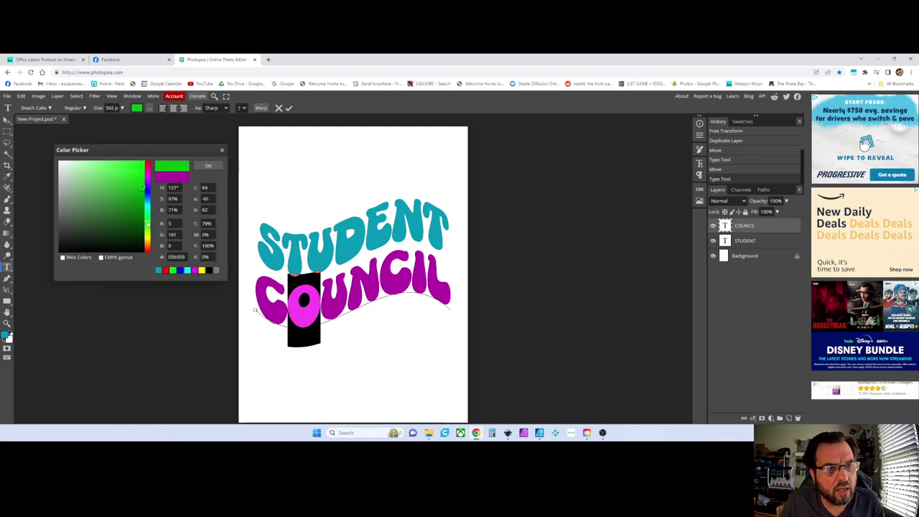
{"action": "left_click", "coordinate": [205, 165]}
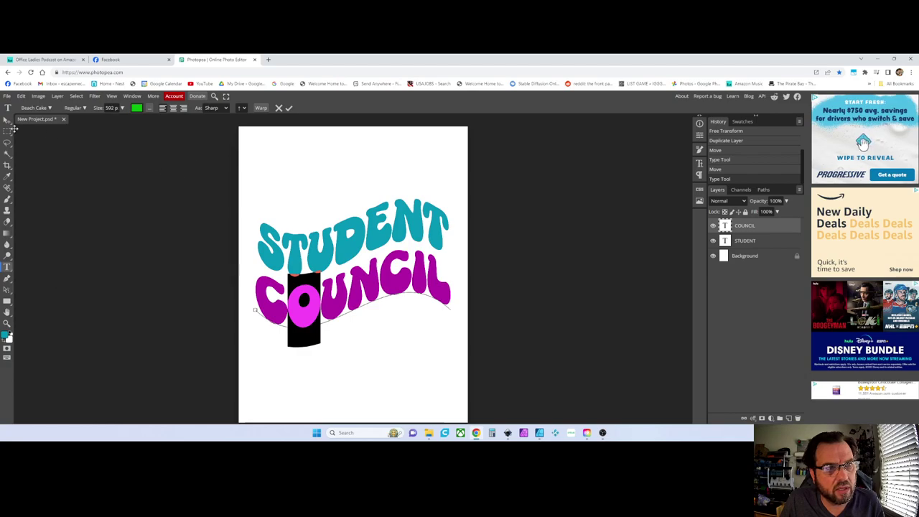
{"action": "left_click", "coordinate": [6, 121]}
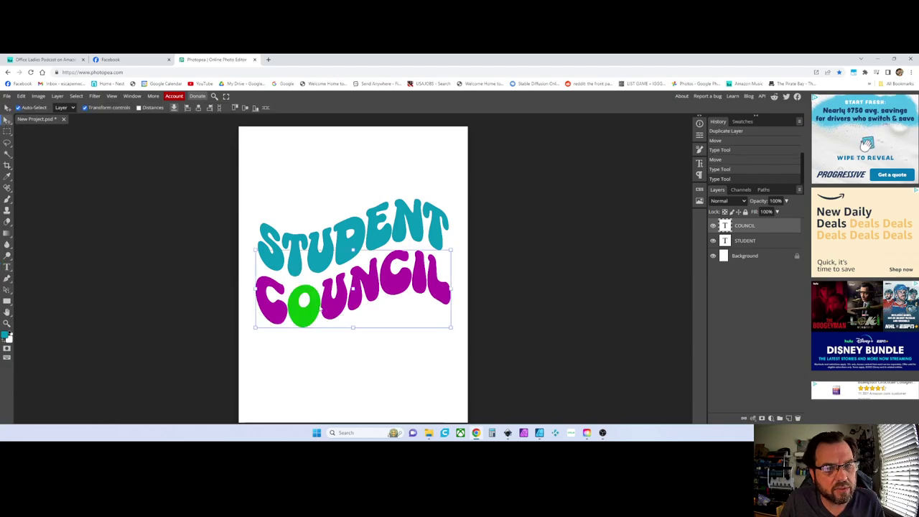
Recolor only the letter U of COUNCIL to blue and deselect the text layer.
{"action": "double_click", "coordinate": [334, 305]}
{"action": "left_click", "coordinate": [347, 316]}
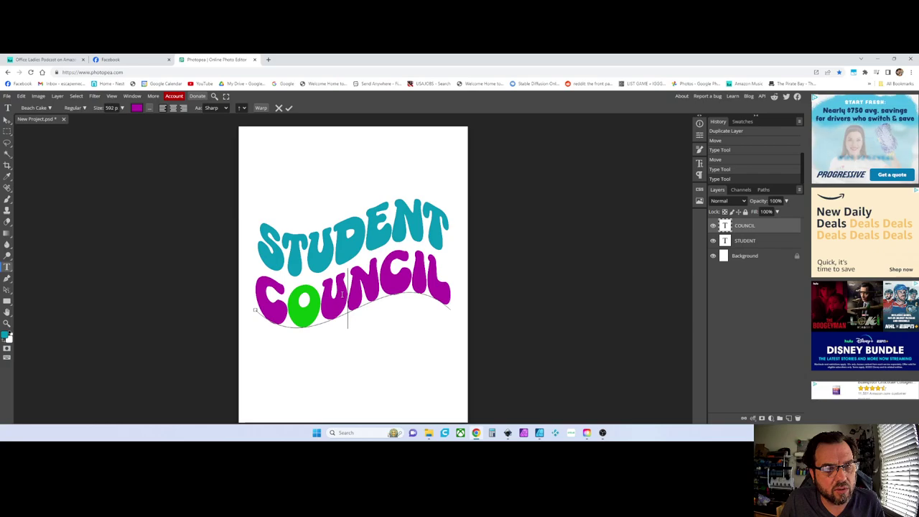
{"action": "left_click_drag", "start_coordinate": [348, 316], "coordinate": [321, 316]}
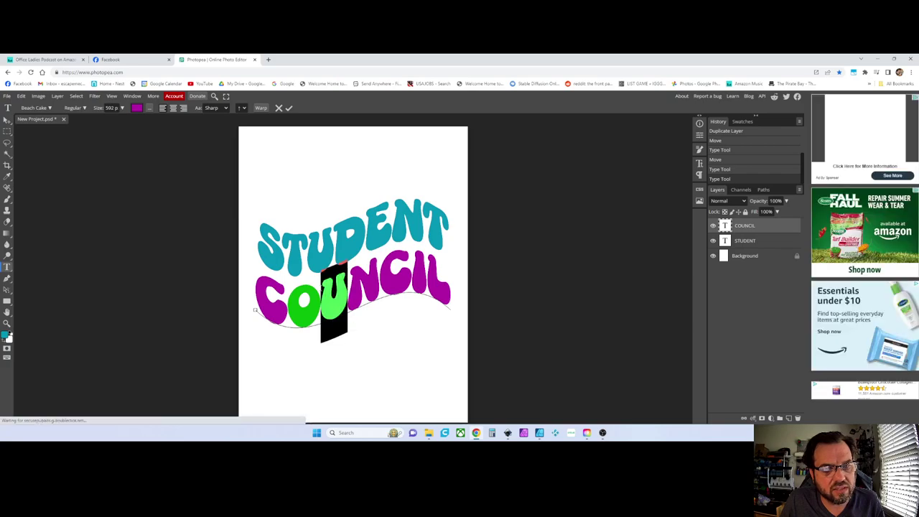
{"action": "left_click", "coordinate": [137, 108]}
{"action": "left_click_drag", "start_coordinate": [148, 207], "coordinate": [148, 202]}
{"action": "left_click", "coordinate": [208, 167]}
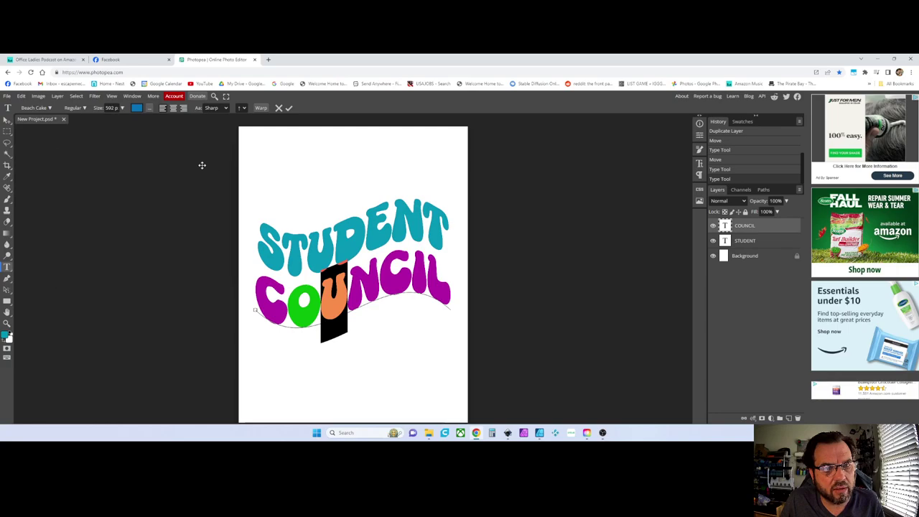
{"action": "left_click", "coordinate": [5, 121]}
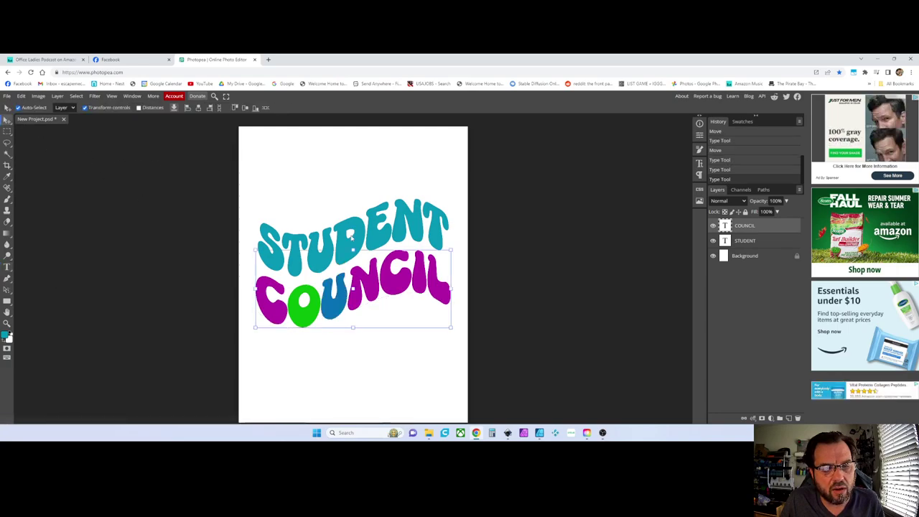
{"action": "left_click", "coordinate": [222, 217]}
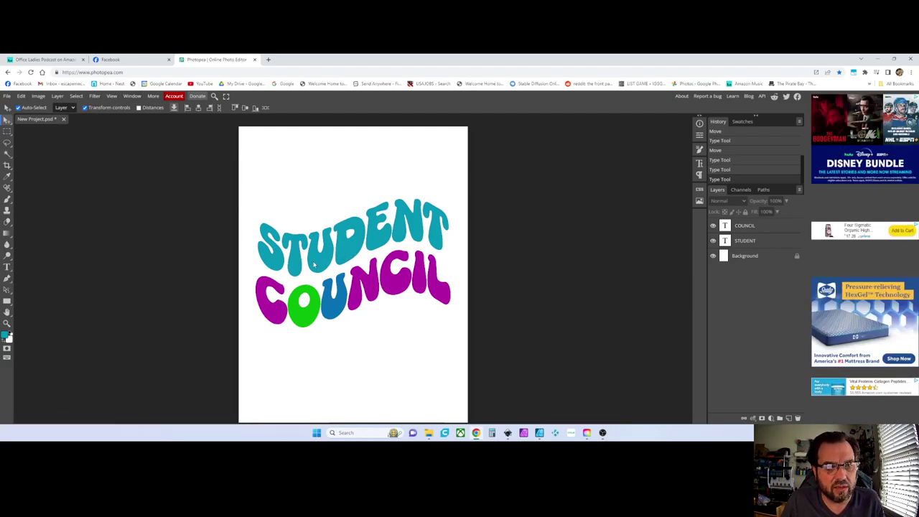
Rasterize the COUNCIL text layer and switch to the Paint Bucket tool.
{"action": "left_click", "coordinate": [318, 265]}
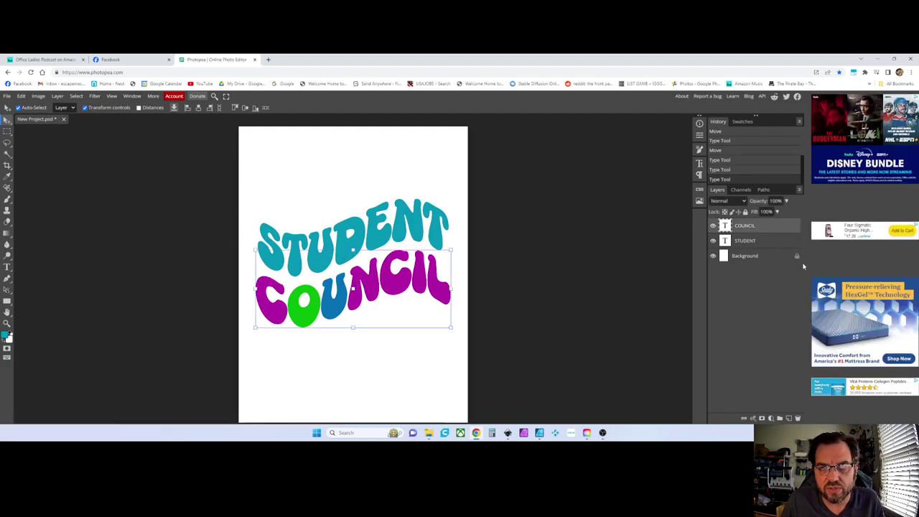
{"action": "right_click", "coordinate": [747, 228]}
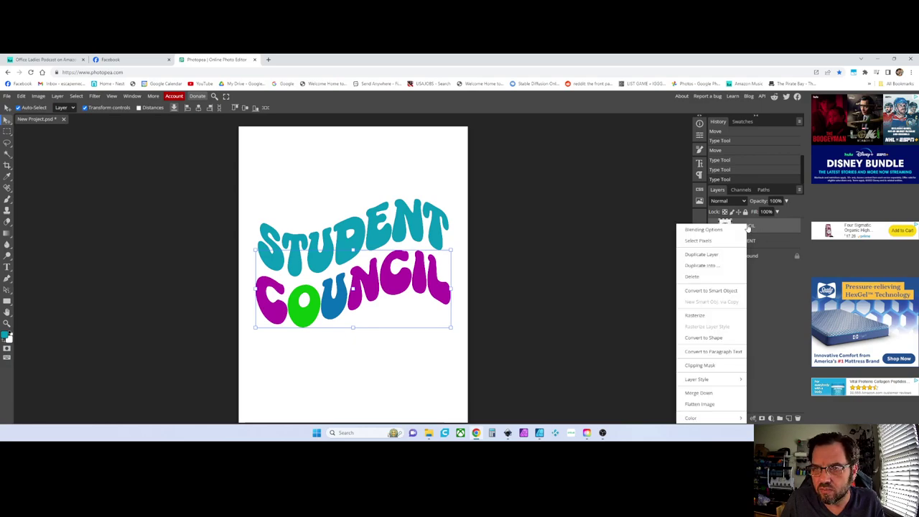
{"action": "left_click", "coordinate": [694, 315]}
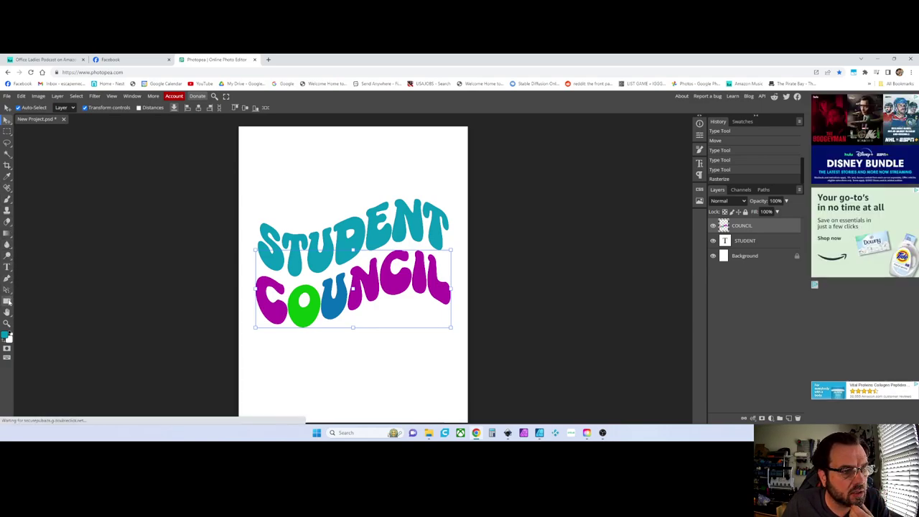
{"action": "left_click", "coordinate": [6, 234]}
{"action": "left_click", "coordinate": [29, 245]}
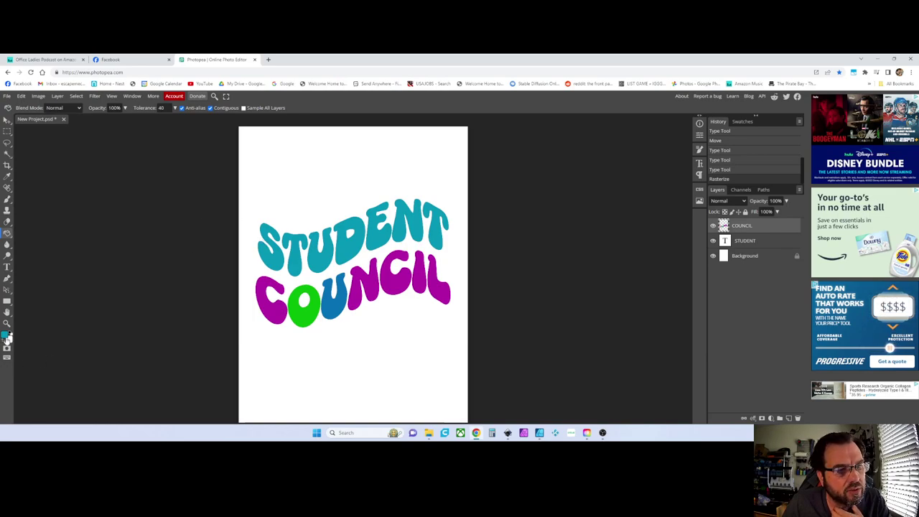
Set the foreground color to purple #b505a7 sampled from COUNCIL and fill the second C with it.
{"action": "left_click", "coordinate": [6, 335]}
{"action": "mouse_move", "coordinate": [147, 205]}
{"action": "left_mouse_down"}
{"action": "mouse_move", "coordinate": [147, 237]}
{"action": "mouse_move", "coordinate": [150, 172]}
{"action": "left_mouse_up"}
{"action": "left_click", "coordinate": [144, 162]}
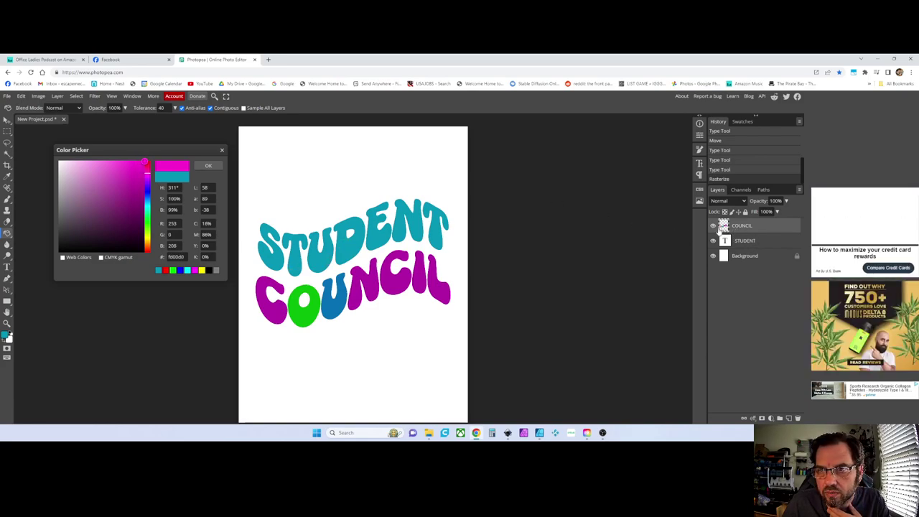
{"action": "left_click", "coordinate": [388, 280]}
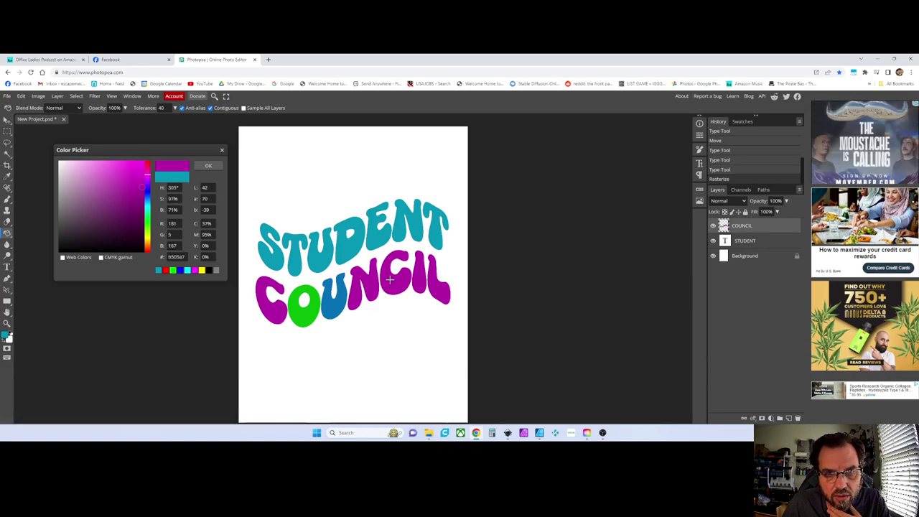
{"action": "left_click", "coordinate": [208, 166]}
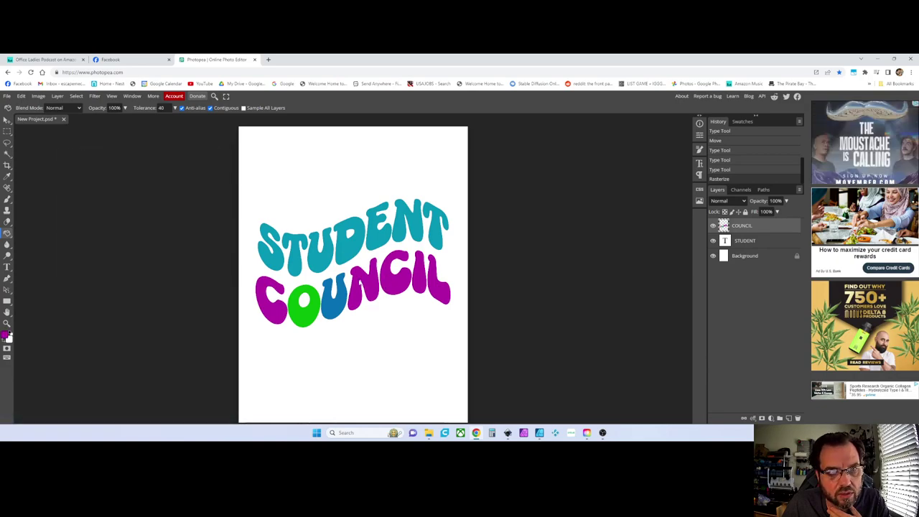
{"action": "left_click", "coordinate": [400, 287]}
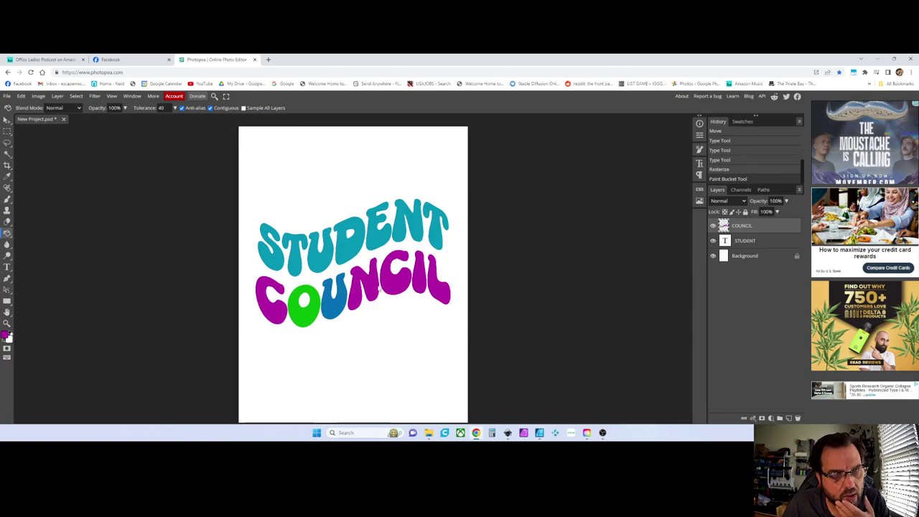
Set the foreground color to orange #e88800 and fill the second C of COUNCIL with it.
{"action": "left_click", "coordinate": [6, 336]}
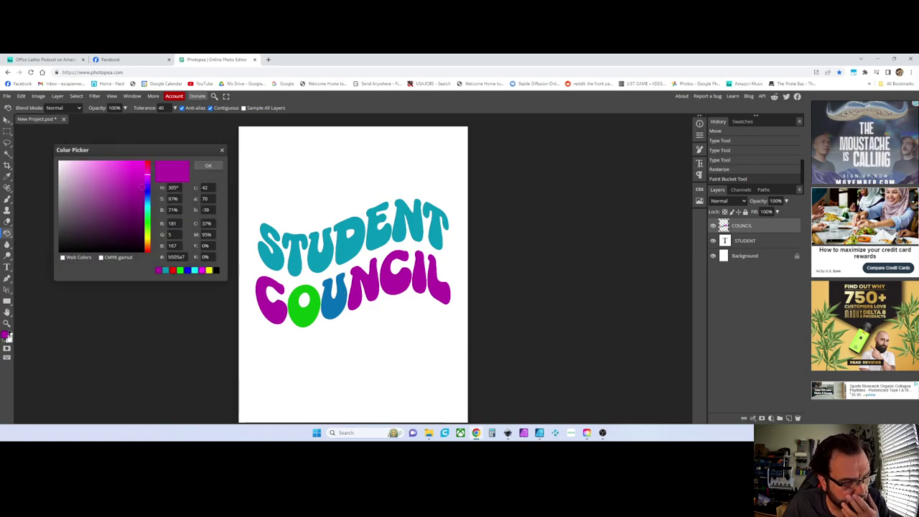
{"action": "left_click", "coordinate": [149, 246]}
{"action": "left_click_drag", "start_coordinate": [124, 187], "coordinate": [140, 169]}
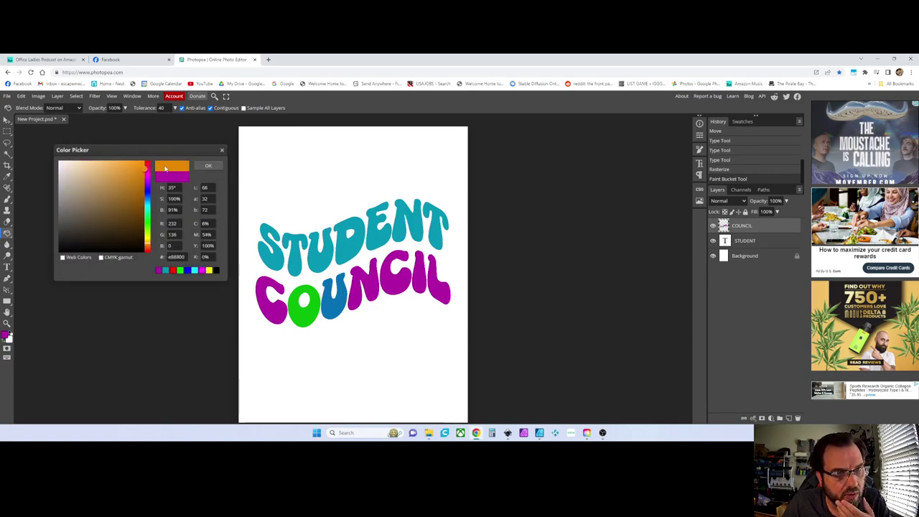
{"action": "left_click", "coordinate": [208, 166]}
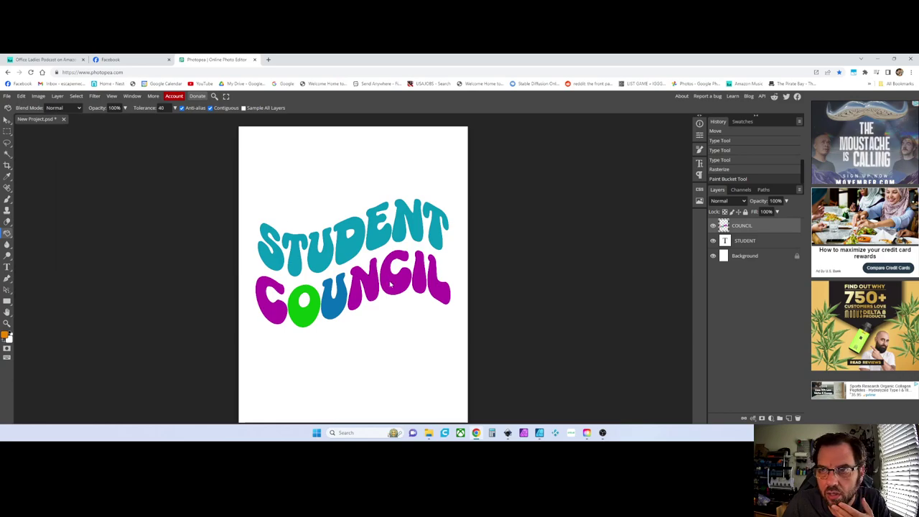
{"action": "left_click", "coordinate": [392, 285]}
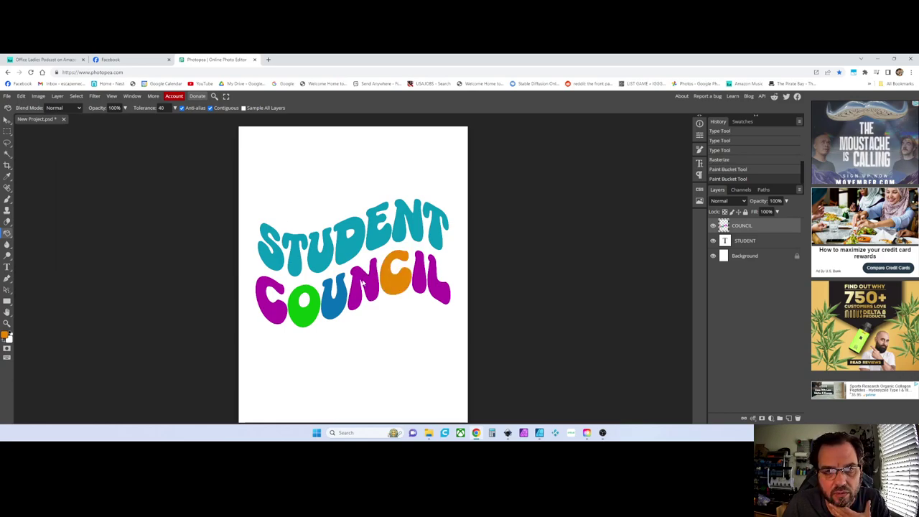
Set the foreground color to bright turquoise and fill the N of COUNCIL with it.
{"action": "left_click", "coordinate": [7, 335]}
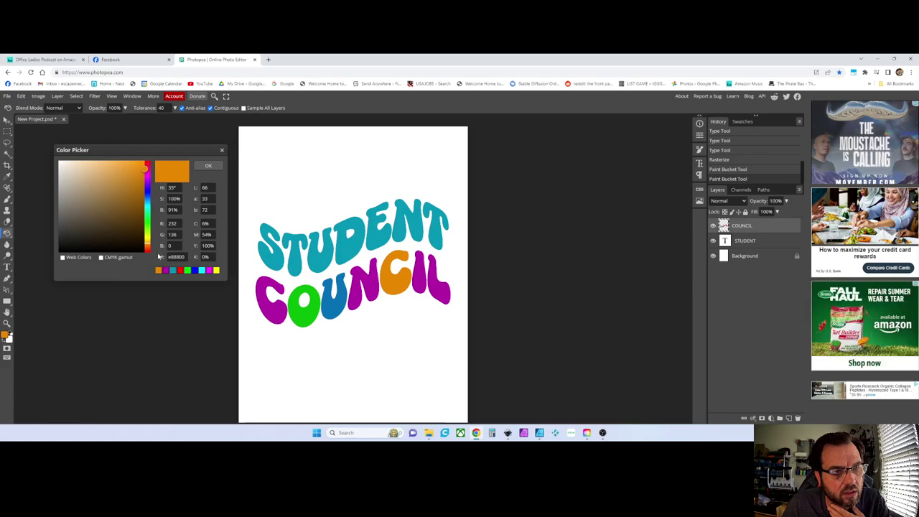
{"action": "left_click_drag", "start_coordinate": [142, 238], "coordinate": [144, 231]}
{"action": "left_click", "coordinate": [147, 208]}
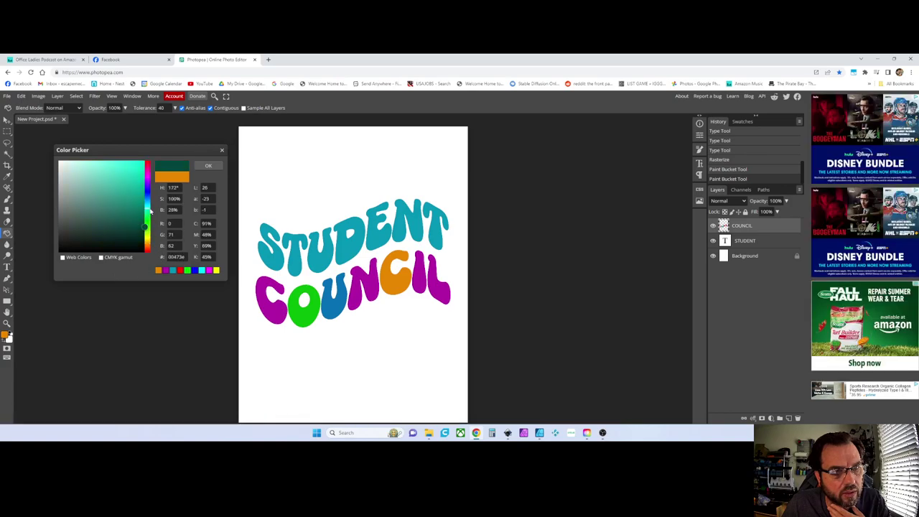
{"action": "left_click_drag", "start_coordinate": [136, 190], "coordinate": [142, 164]}
{"action": "left_click", "coordinate": [209, 166]}
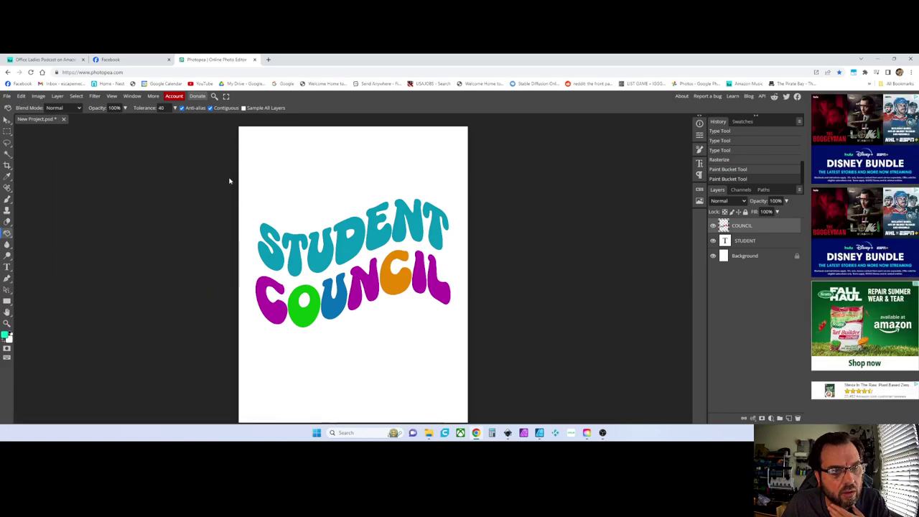
{"action": "left_click", "coordinate": [374, 289]}
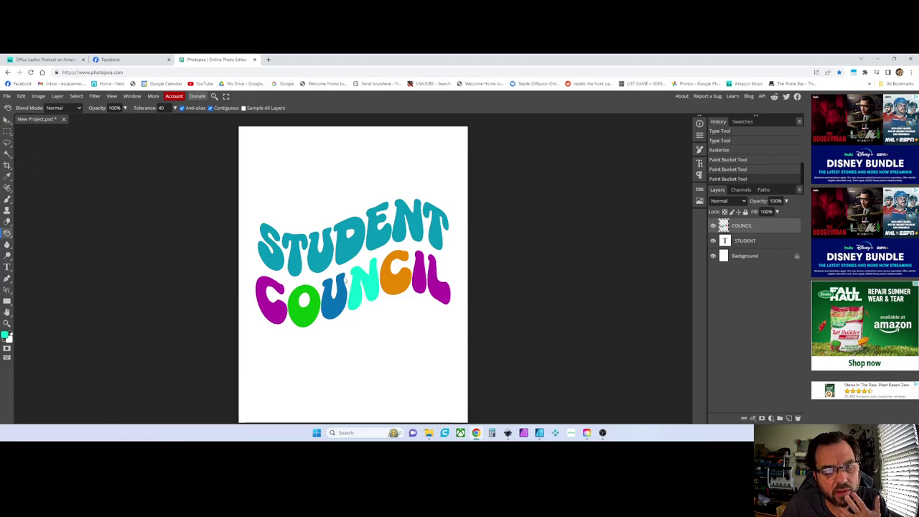
Switch to the student council document in Affinity Designer and select the single N curve inside the grouped STUDENT lettering.
{"action": "left_click", "coordinate": [539, 432]}
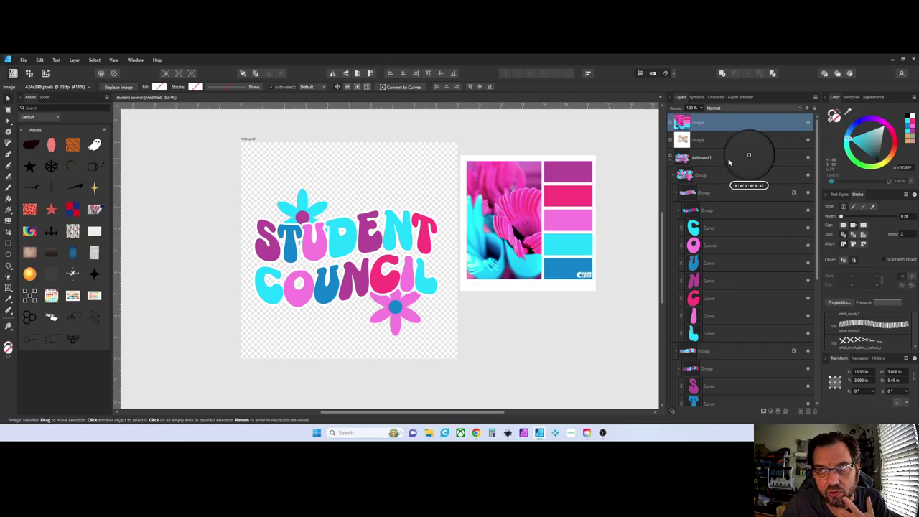
{"action": "left_click", "coordinate": [577, 191]}
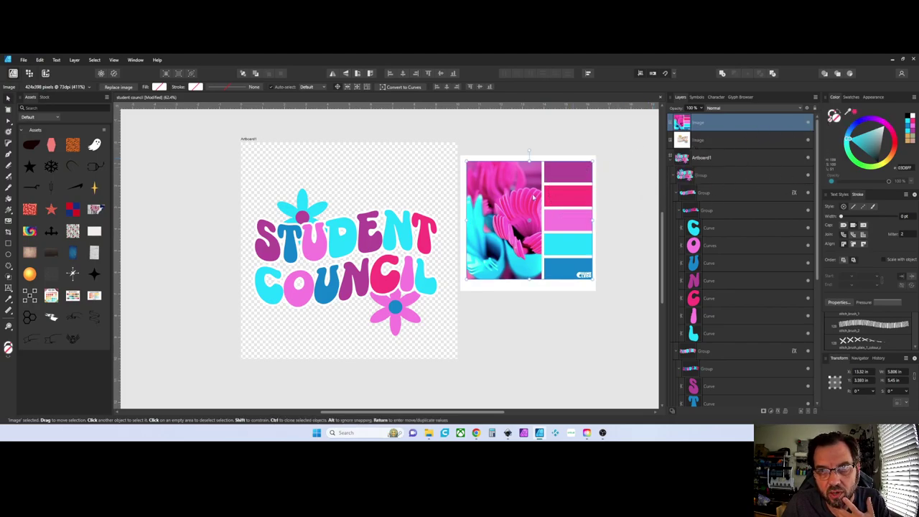
{"action": "left_click", "coordinate": [406, 243]}
{"action": "double_click", "coordinate": [404, 243]}
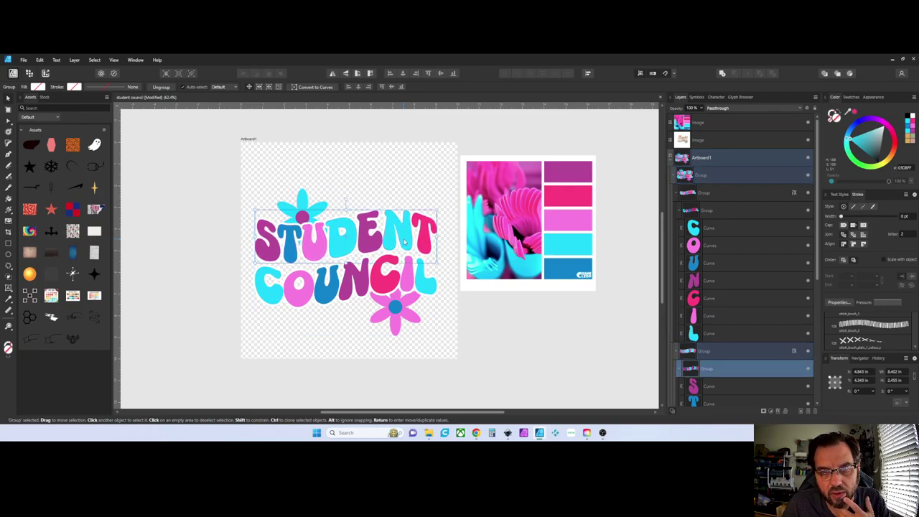
{"action": "double_click", "coordinate": [405, 243]}
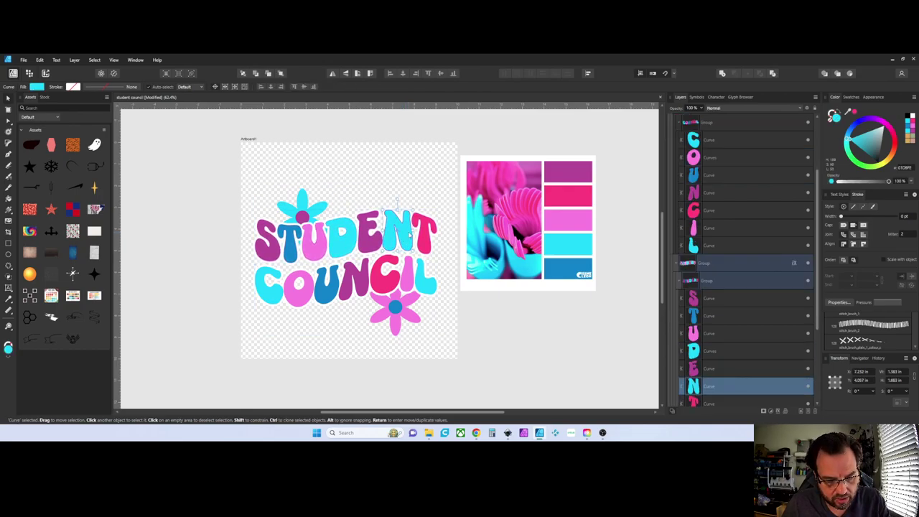
Recolor the N of STUDENT by sampling with the color picker from the palette image, the cyan lettering and outside the artboard, ending on black.
{"action": "key", "text": "i"}
{"action": "left_click", "coordinate": [563, 224]}
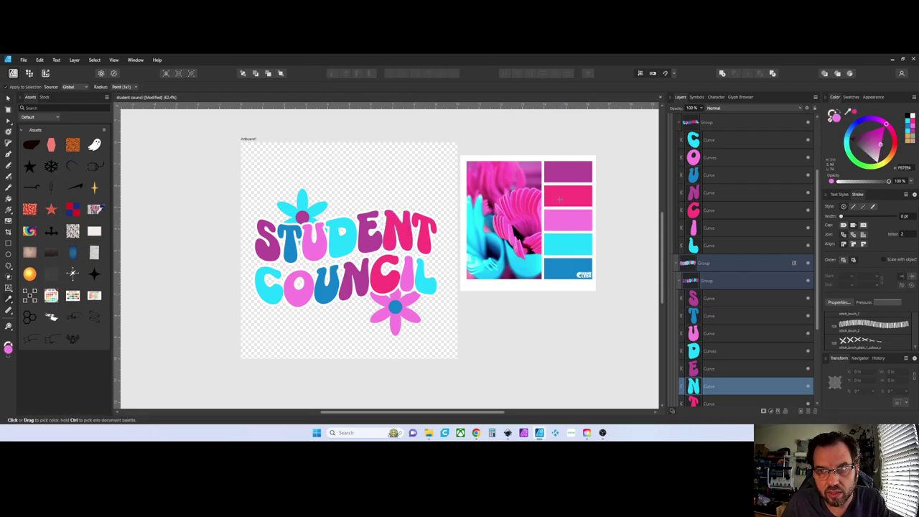
{"action": "left_click", "coordinate": [399, 232]}
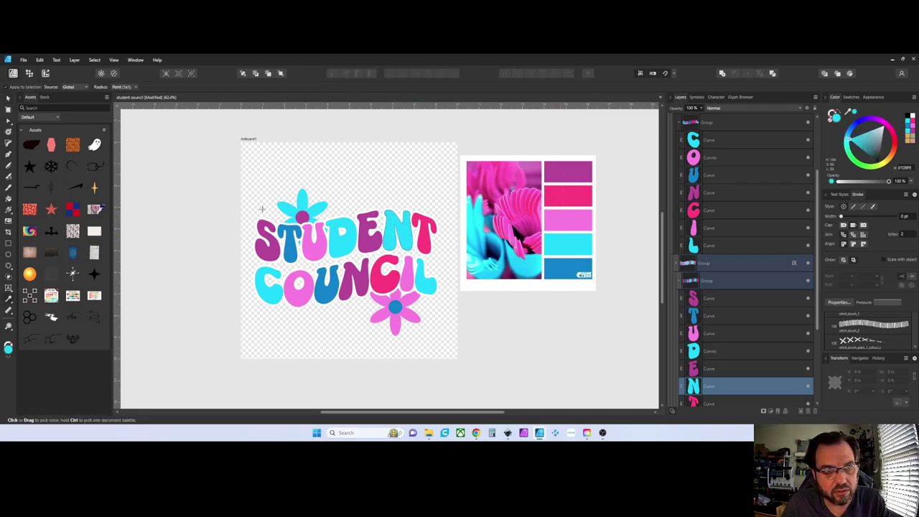
{"action": "left_click", "coordinate": [213, 207]}
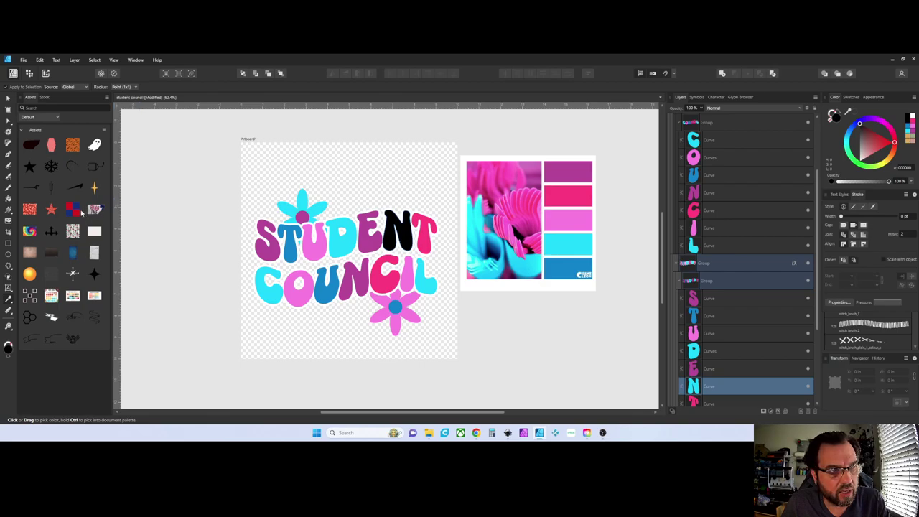
Leave the color picker for the Move tool and restore the cyan #01D9FE fill on the N of STUDENT.
{"action": "key", "text": "v"}
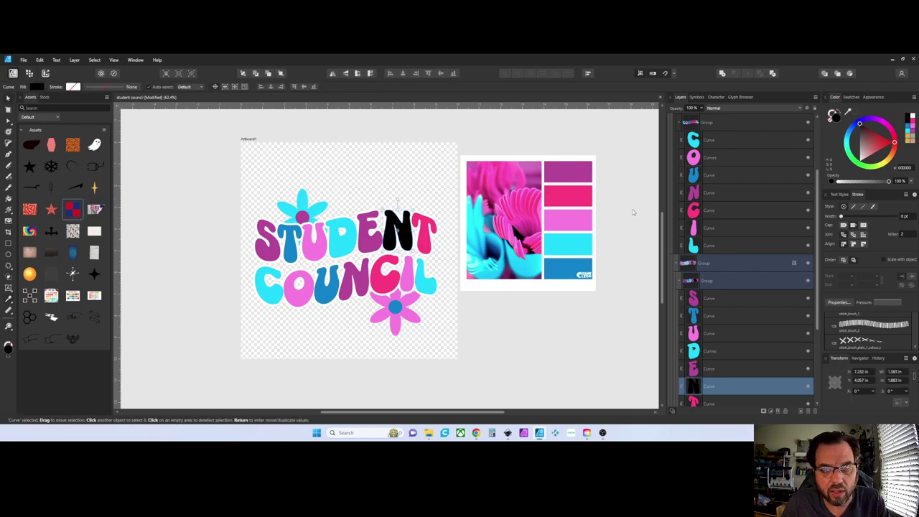
{"action": "left_click", "coordinate": [74, 211]}
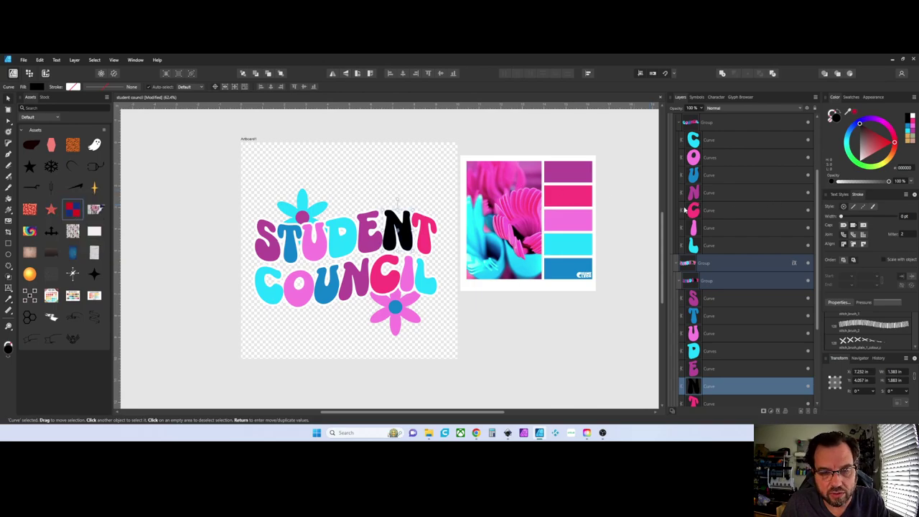
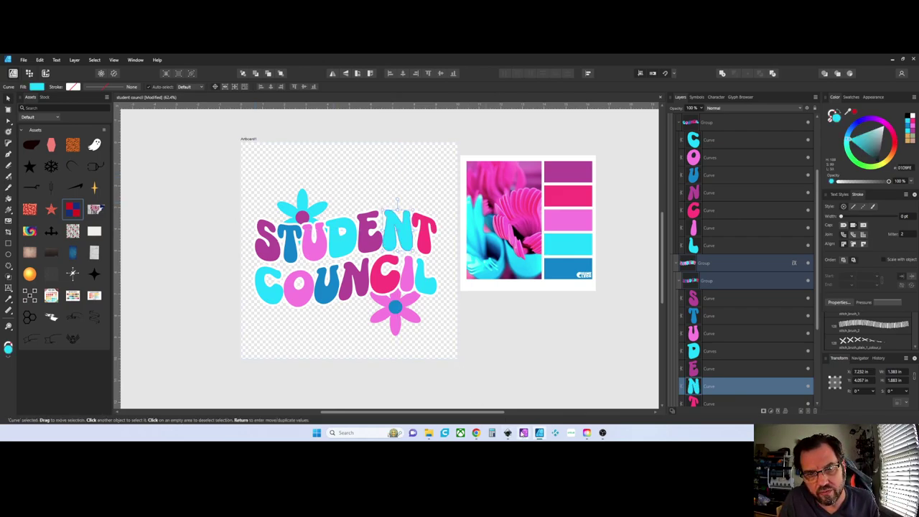
Switch back to Photopea in Chrome and fill the N of COUNCIL with the current turquoise again.
{"action": "mouse_move", "coordinate": [507, 432]}
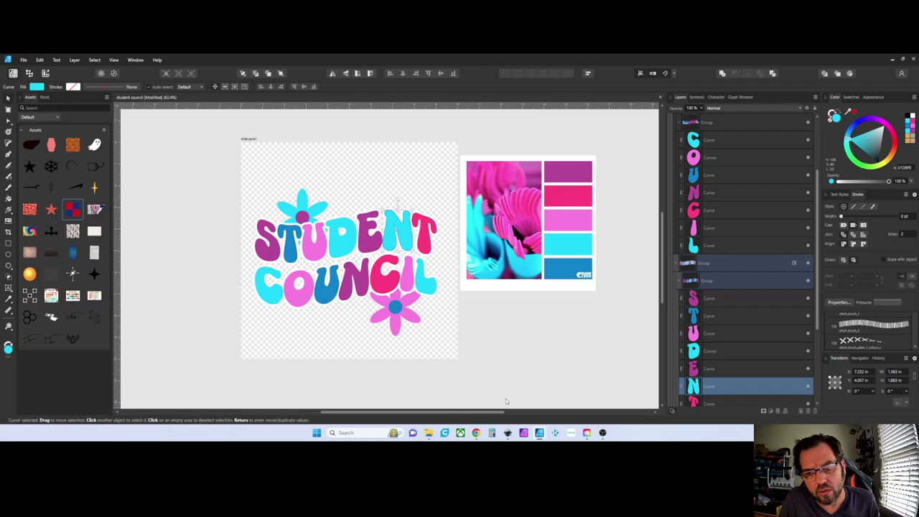
{"action": "mouse_move", "coordinate": [477, 428]}
{"action": "left_click", "coordinate": [476, 402]}
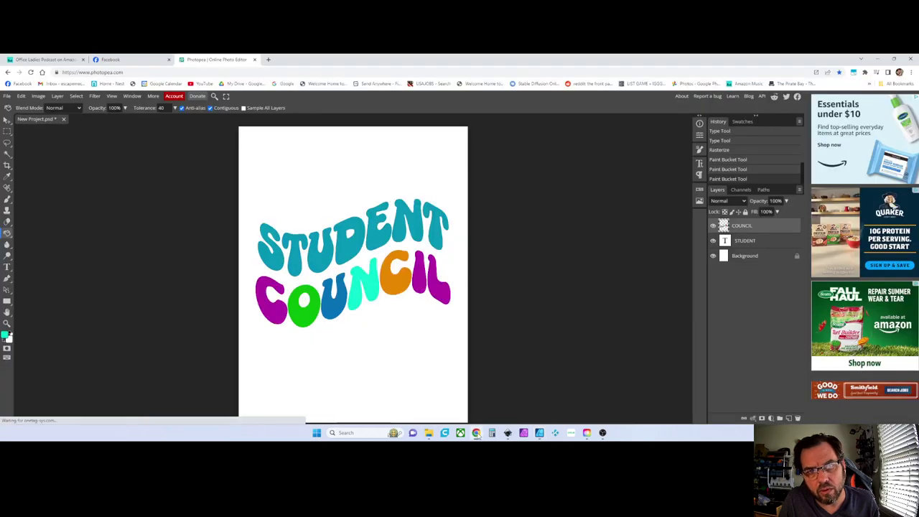
{"action": "left_click", "coordinate": [374, 281]}
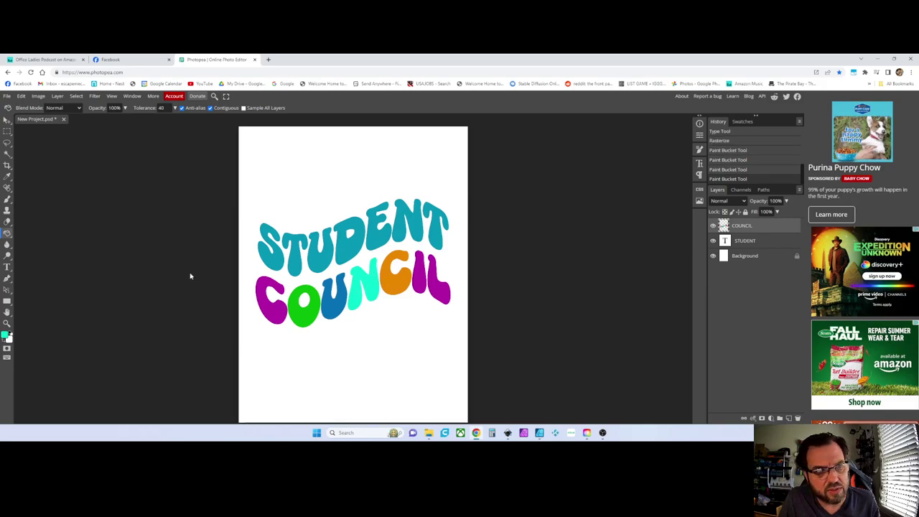
Sample orange #e88800 from the second C of COUNCIL as the foreground color and fill the first C with it.
{"action": "left_click", "coordinate": [5, 337]}
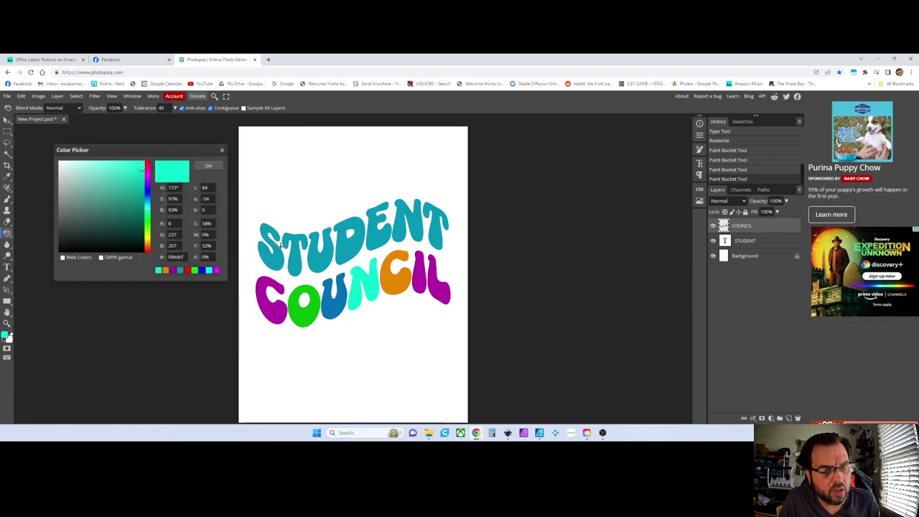
{"action": "left_click", "coordinate": [397, 257]}
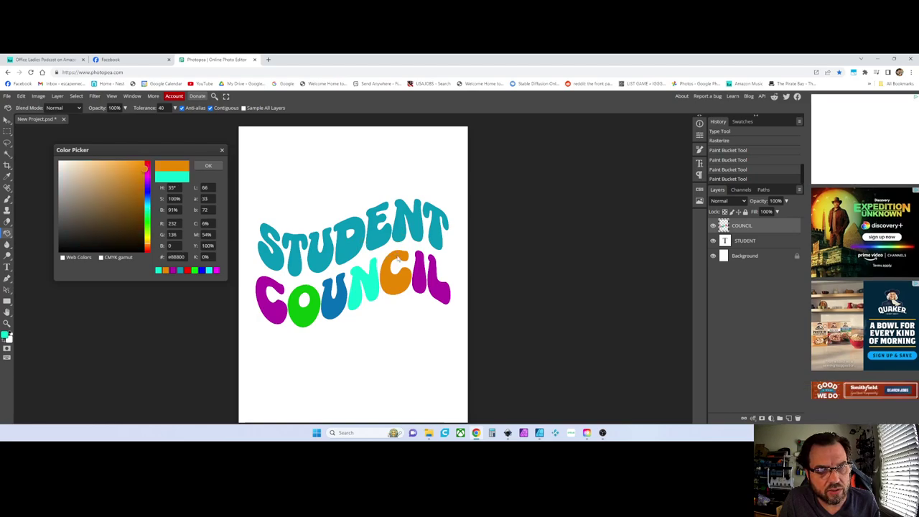
{"action": "left_click", "coordinate": [209, 166]}
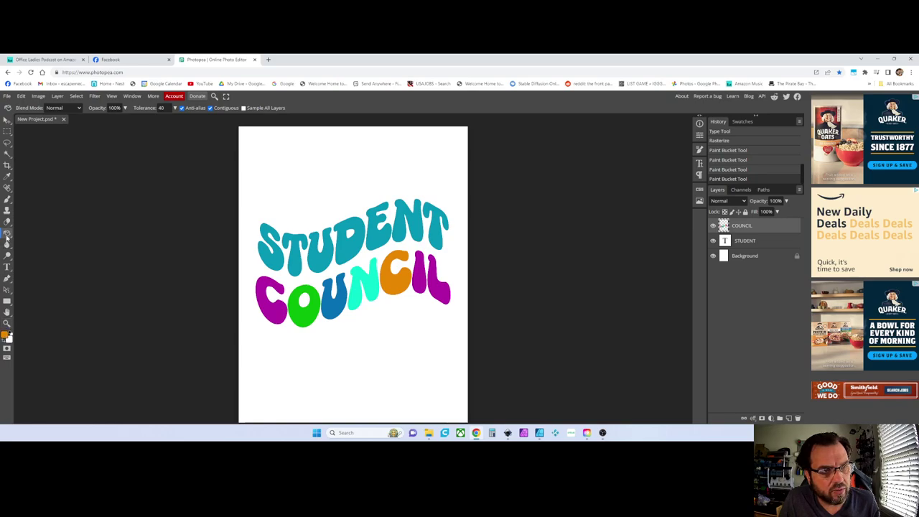
{"action": "left_click", "coordinate": [268, 286]}
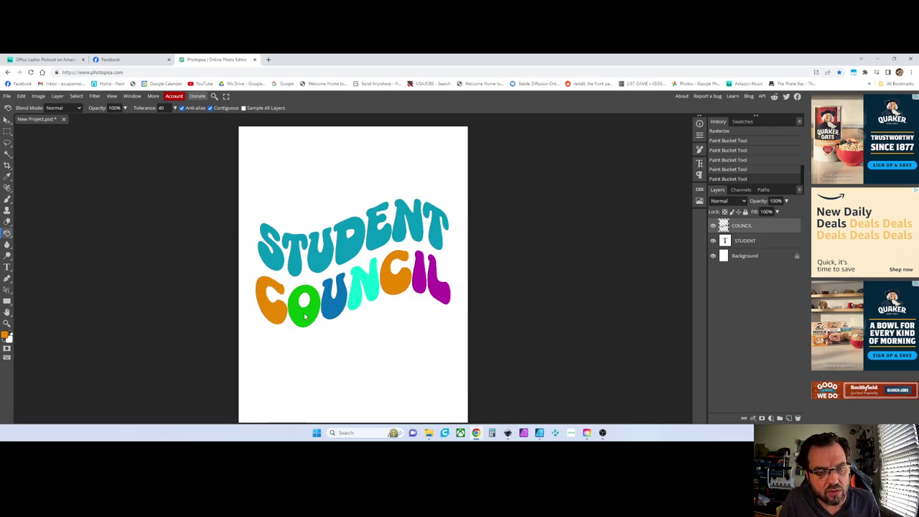
Sample green #05b509 from the O of COUNCIL as the foreground color and fill the U with it.
{"action": "left_click", "coordinate": [5, 335]}
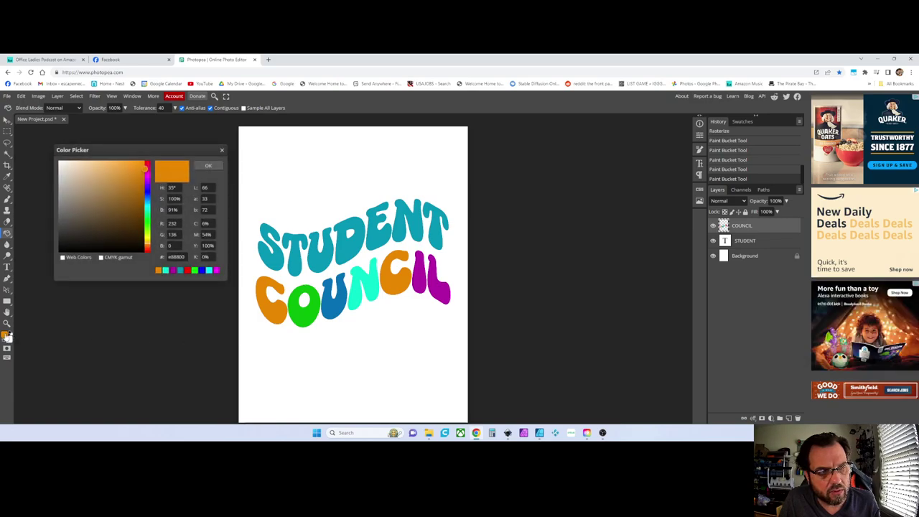
{"action": "left_click", "coordinate": [302, 307]}
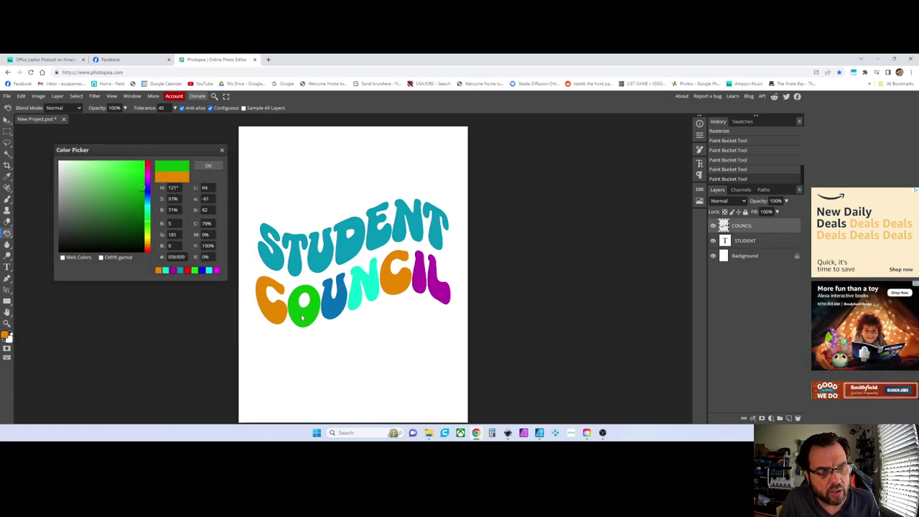
{"action": "left_click", "coordinate": [208, 165]}
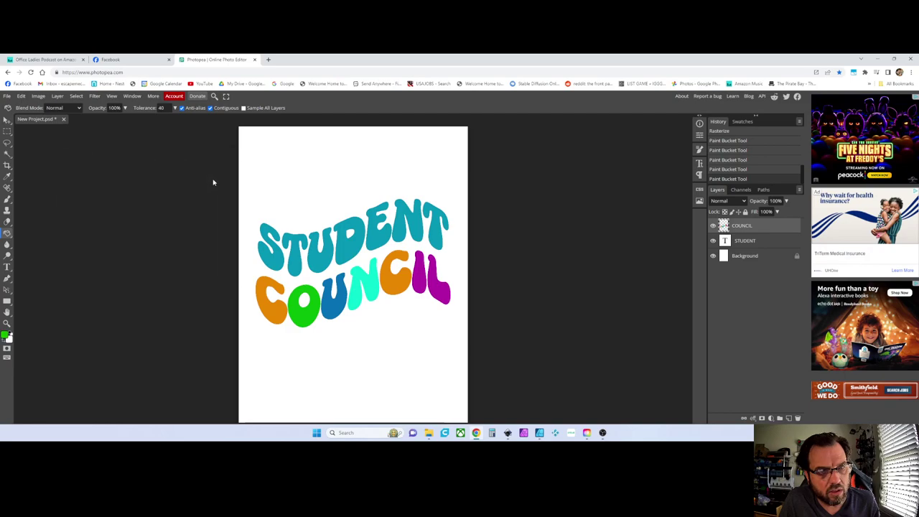
{"action": "left_click", "coordinate": [334, 312]}
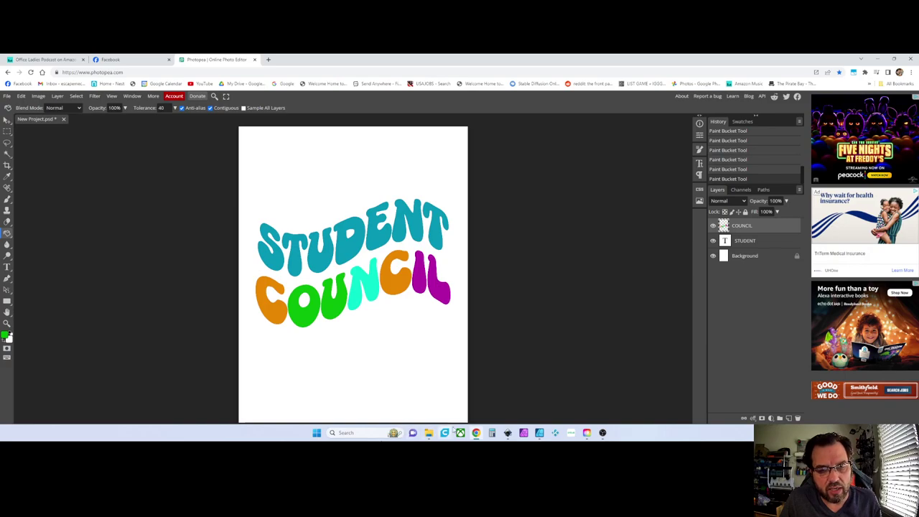
Search Google for "FLOWER 60S CLIPART" in a new Chrome tab.
{"action": "left_click", "coordinate": [476, 432]}
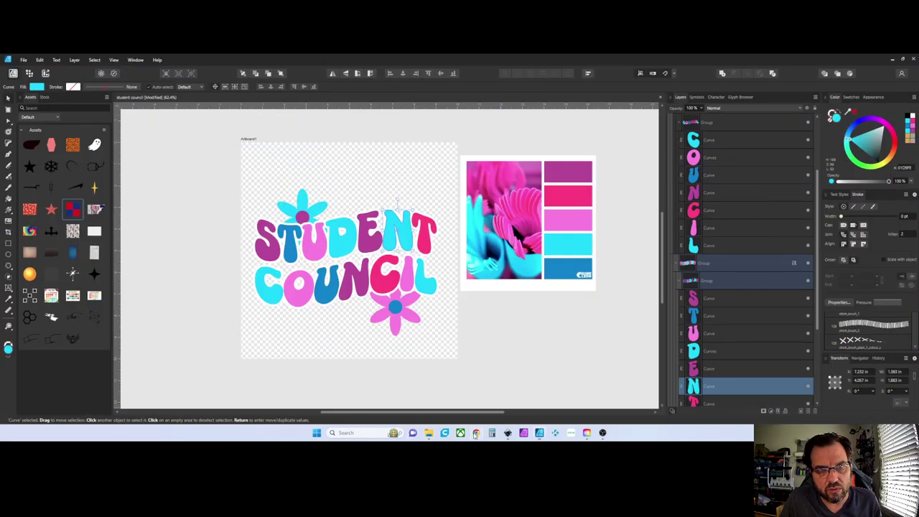
{"action": "left_click", "coordinate": [476, 432]}
{"action": "left_click", "coordinate": [270, 61]}
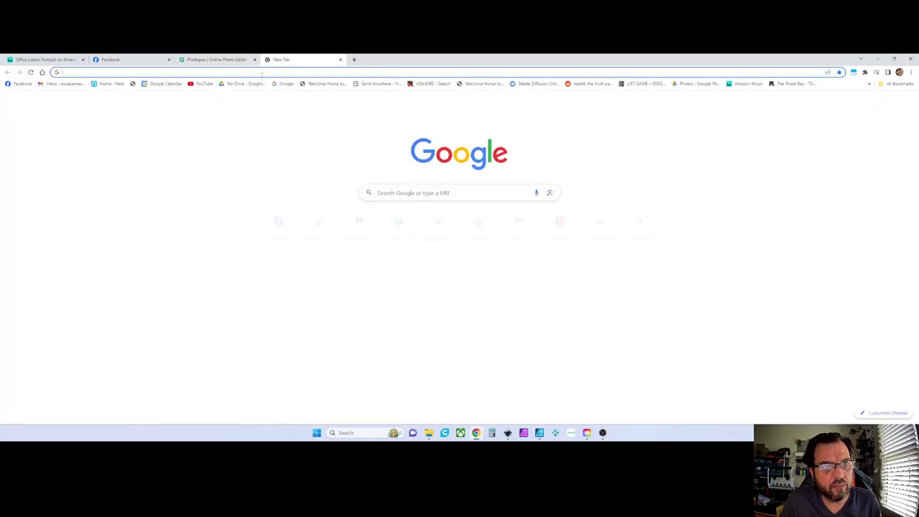
{"action": "left_click", "coordinate": [261, 72]}
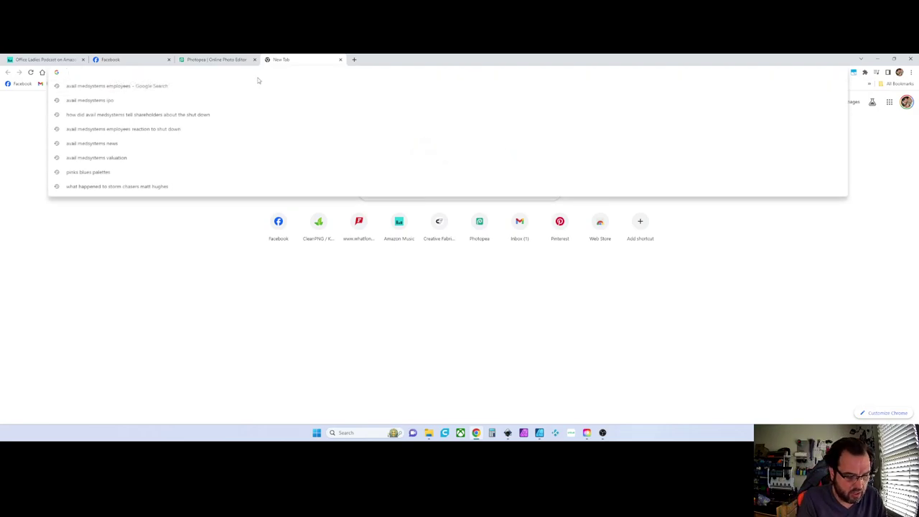
{"action": "type", "text": "FLOWER"}
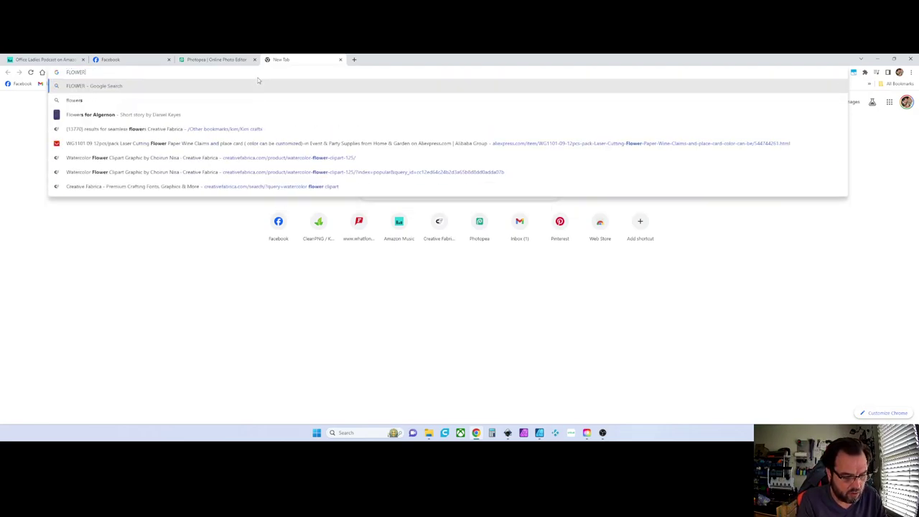
{"action": "type", "text": " 7"}
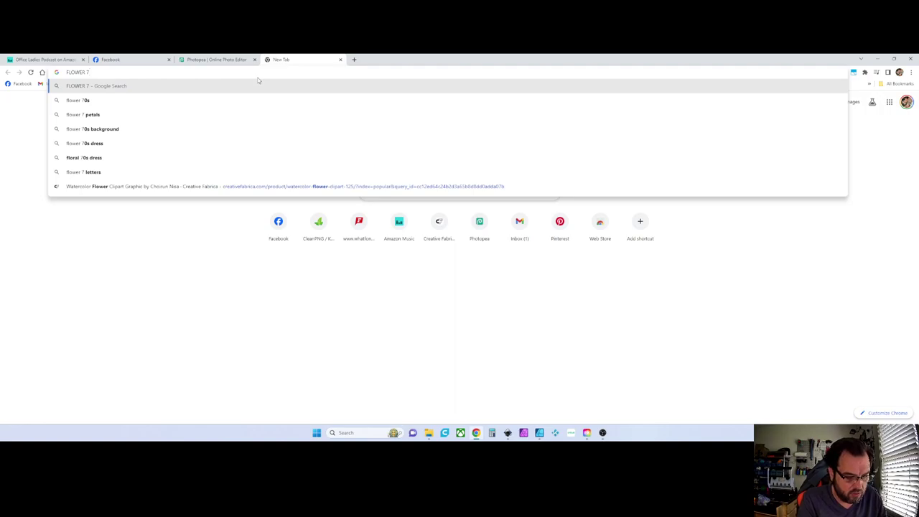
{"action": "key", "text": "BackSpace"}
{"action": "type", "text": "60S"}
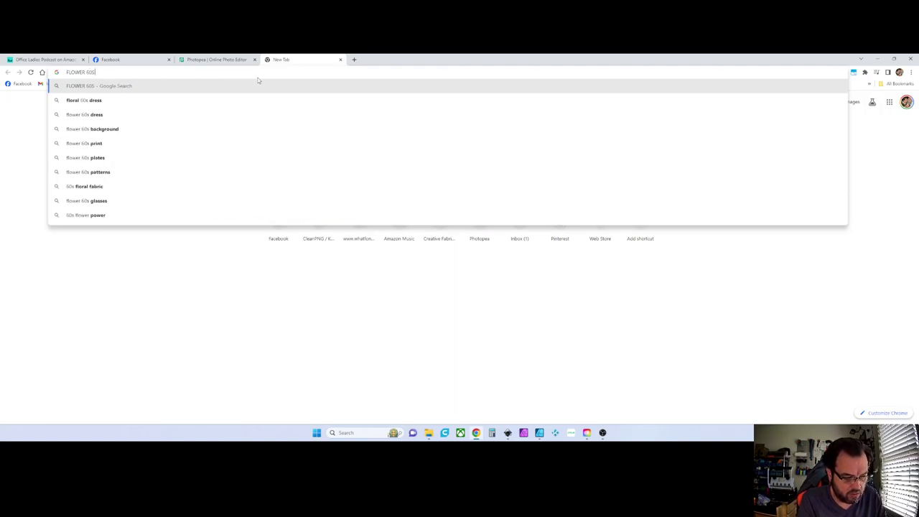
{"action": "type", "text": " CLI"}
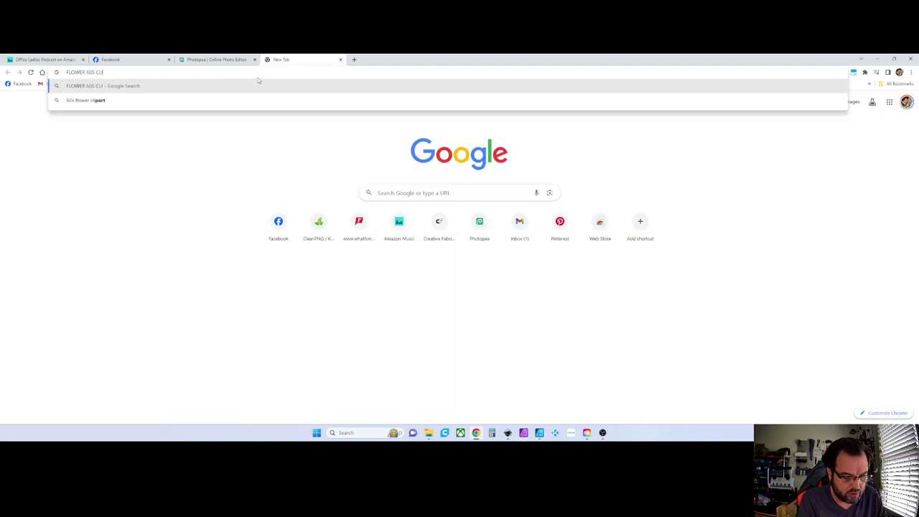
{"action": "type", "text": "PART"}
{"action": "key", "text": "Return"}
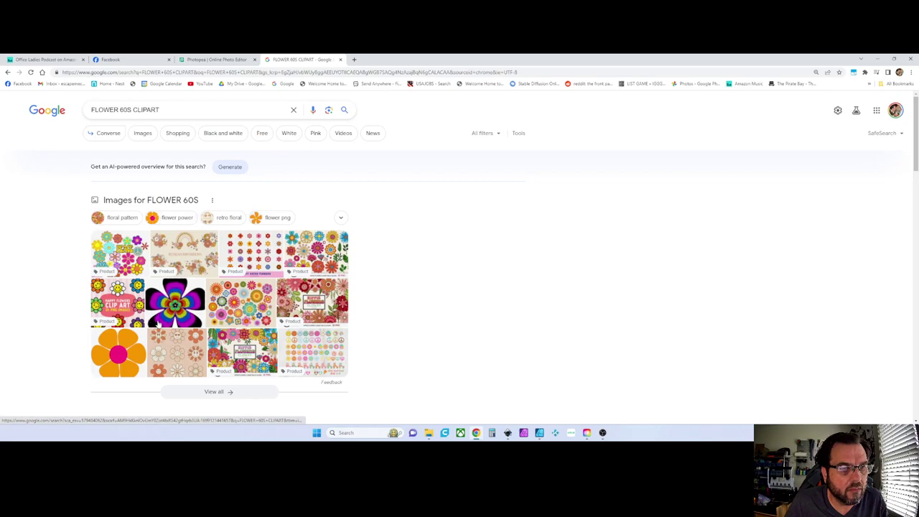
Preview the orange six-petal flower with the pink center in the image results and copy the image.
{"action": "left_click", "coordinate": [117, 353]}
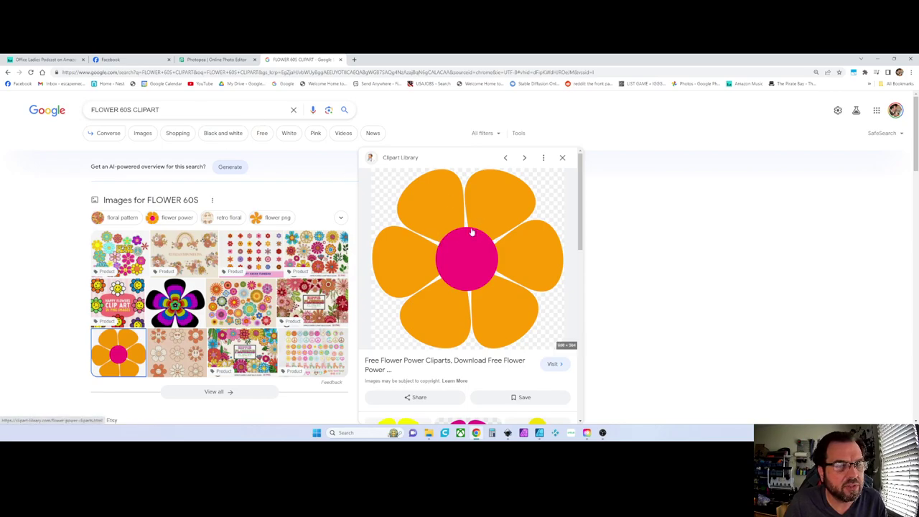
{"action": "right_click", "coordinate": [461, 250]}
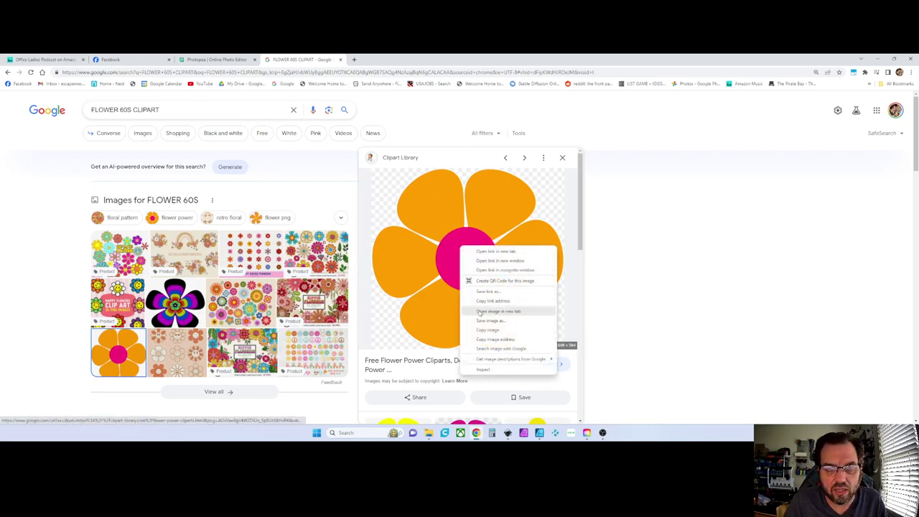
{"action": "left_click", "coordinate": [479, 330]}
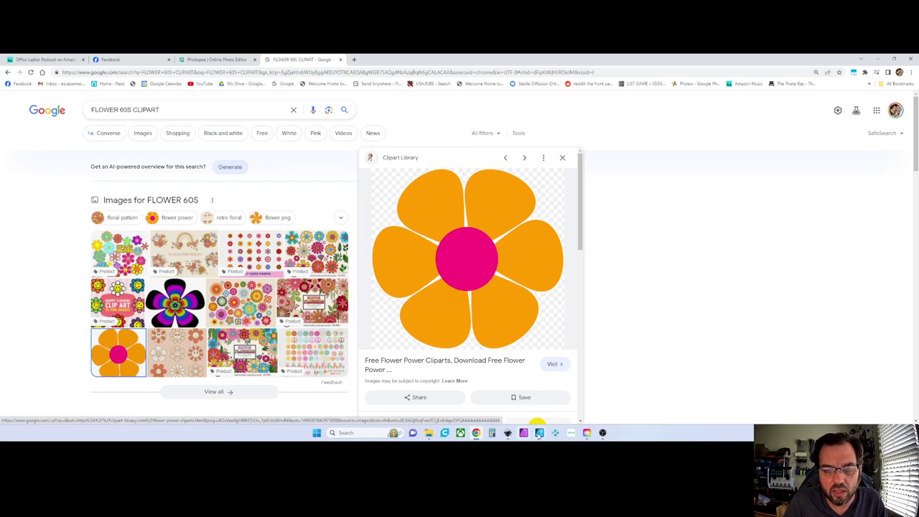
Return to Photopea and paste the copied flower into the project, allowing clipboard access and undoing the green fill on one petal.
{"action": "left_click", "coordinate": [184, 60]}
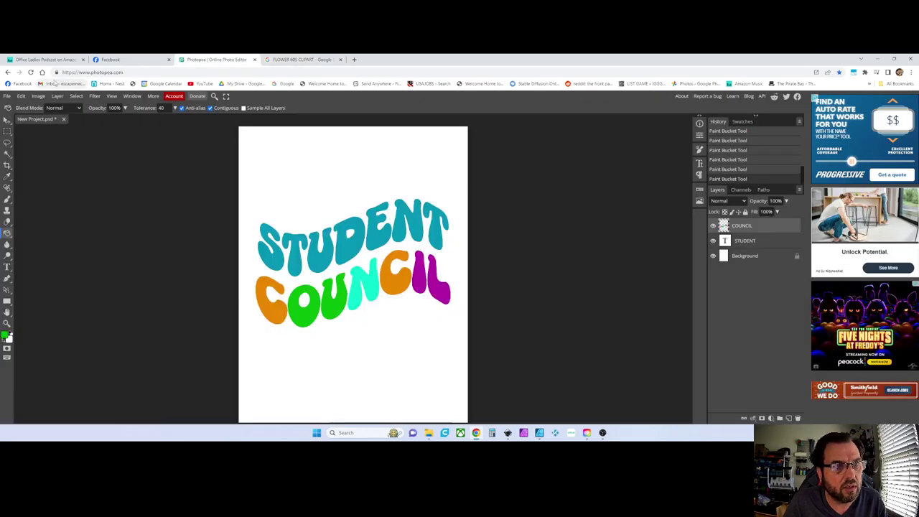
{"action": "left_click", "coordinate": [22, 96]}
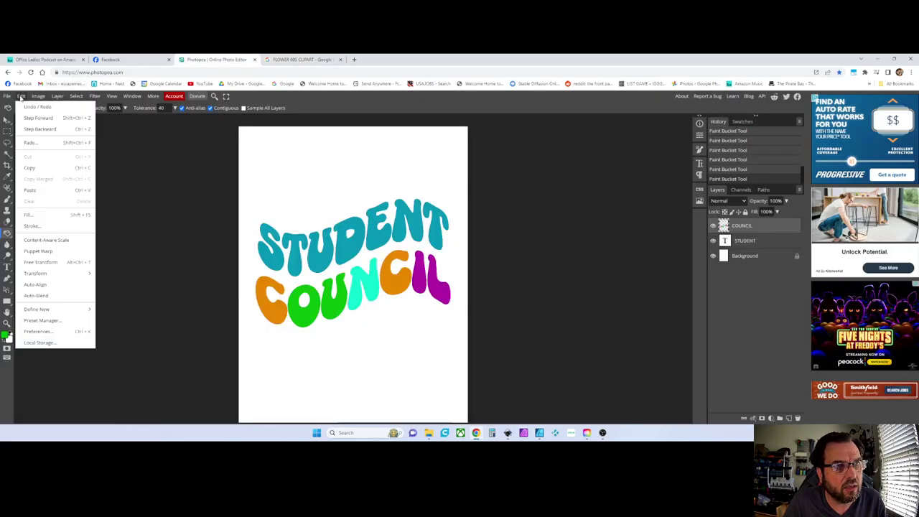
{"action": "left_click", "coordinate": [30, 190]}
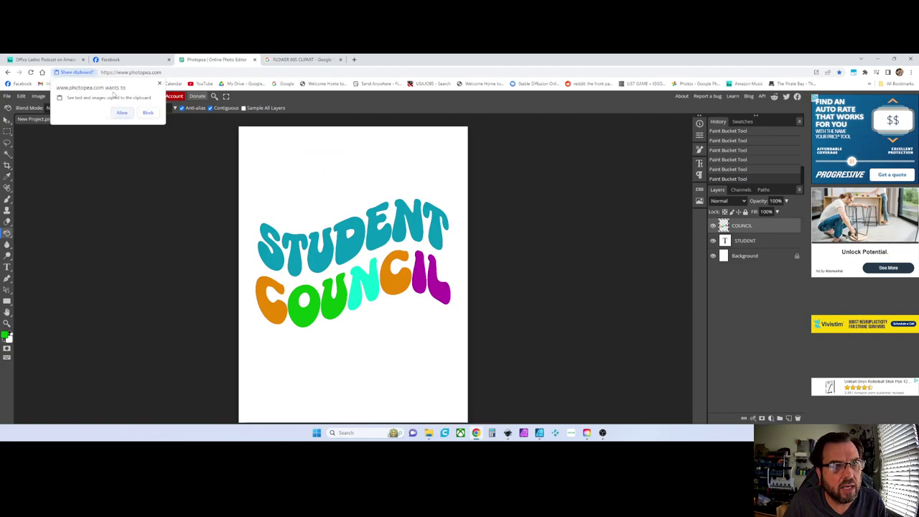
{"action": "left_click", "coordinate": [122, 113]}
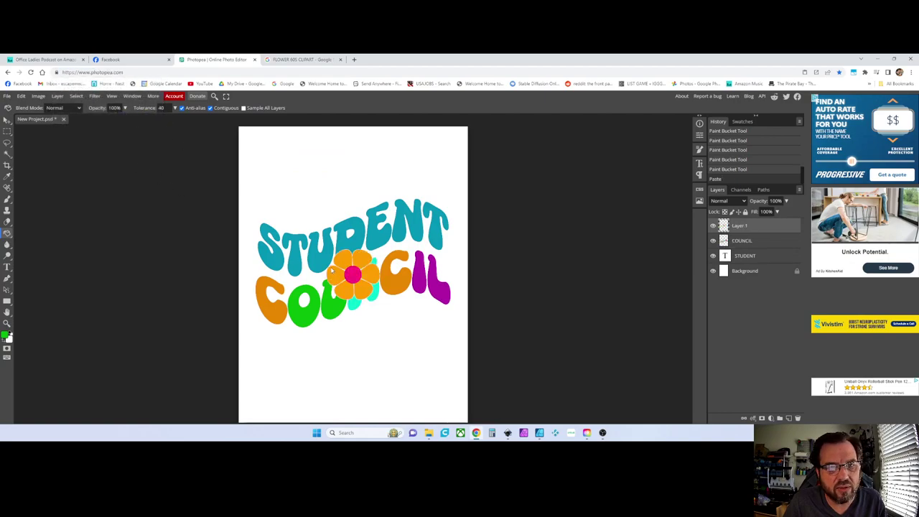
{"action": "left_click", "coordinate": [358, 264]}
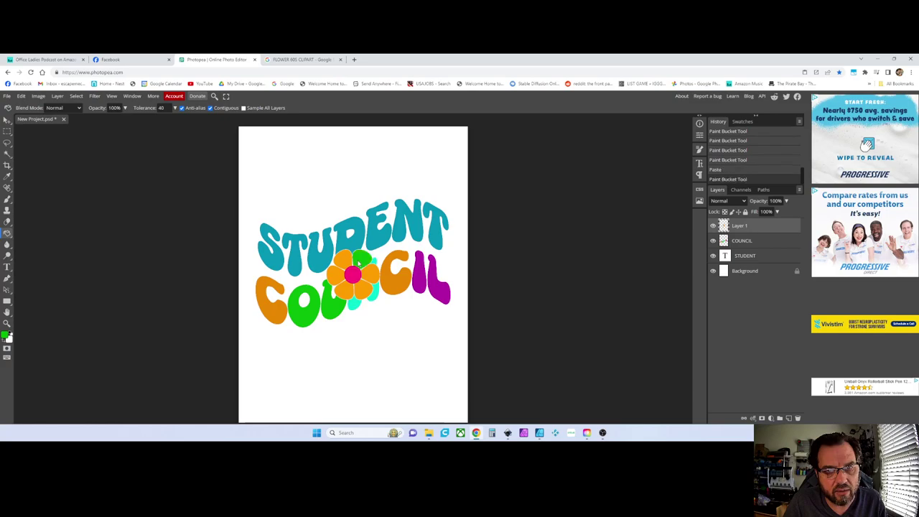
{"action": "key", "text": "ctrl+z"}
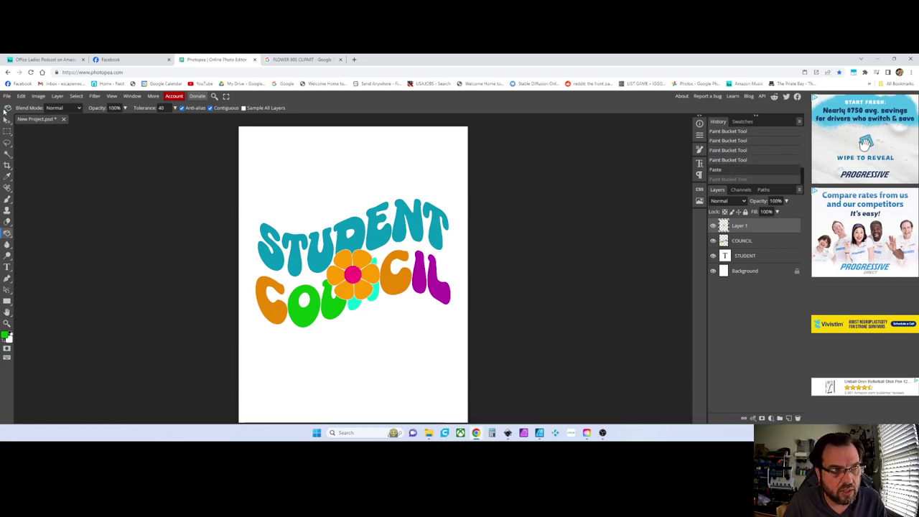
Move the flower over the upper-left part of STUDENT and scale it proportionally to about 138%.
{"action": "left_click", "coordinate": [7, 120]}
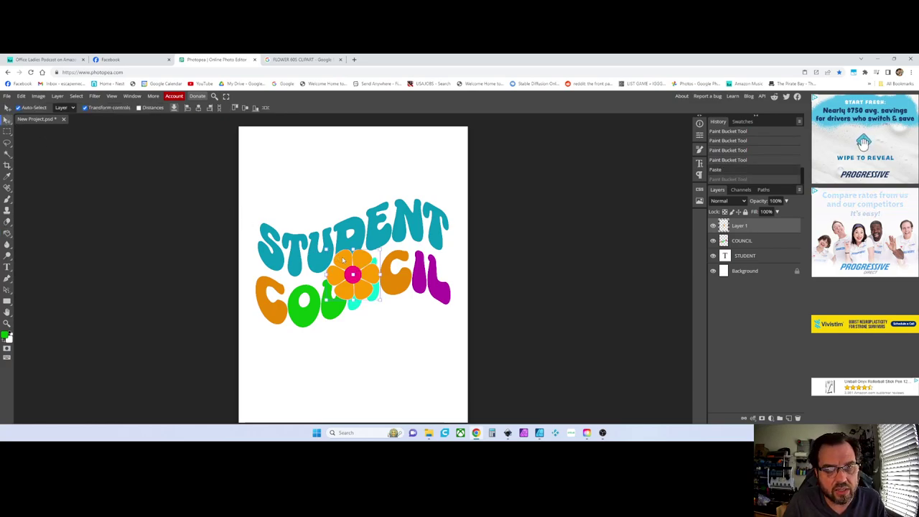
{"action": "left_click_drag", "start_coordinate": [340, 252], "coordinate": [285, 186]}
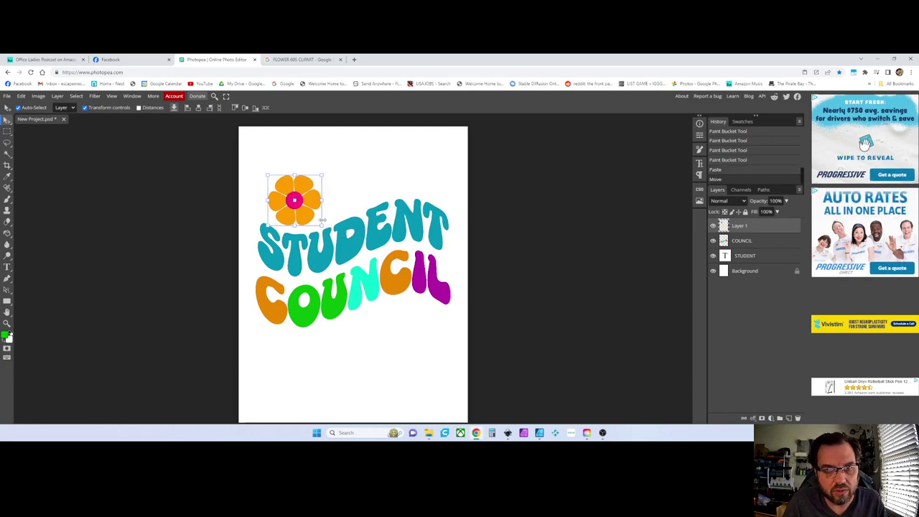
{"action": "key", "text": "ctrl+t"}
{"action": "left_click_drag", "start_coordinate": [323, 225], "coordinate": [346, 245]}
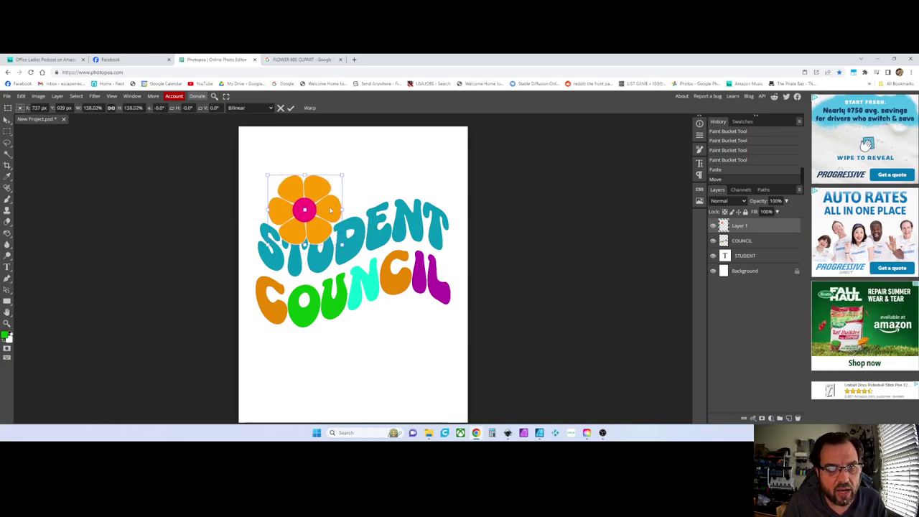
{"action": "left_click_drag", "start_coordinate": [330, 209], "coordinate": [331, 215]}
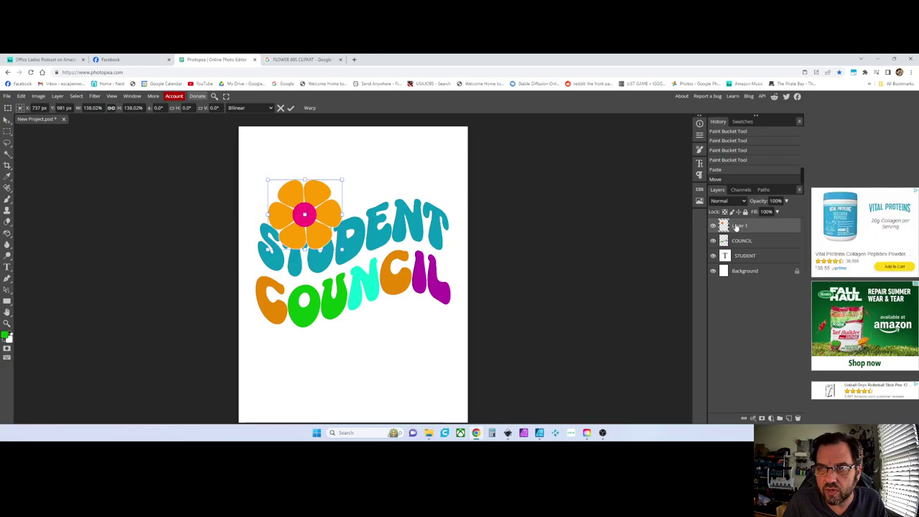
Place the flower layer beneath the STUDENT layer and nudge the flower slightly down behind the S, T and U.
{"action": "left_click_drag", "start_coordinate": [740, 227], "coordinate": [745, 263]}
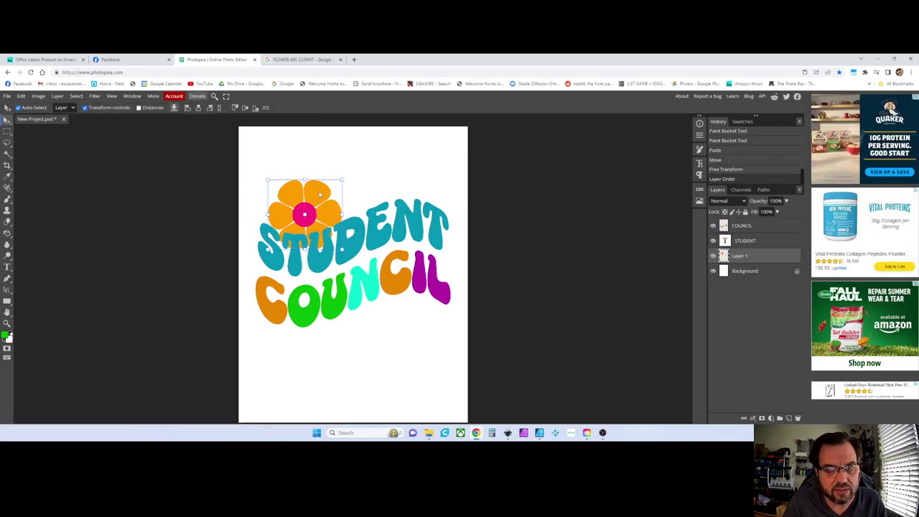
{"action": "left_click_drag", "start_coordinate": [319, 197], "coordinate": [319, 199]}
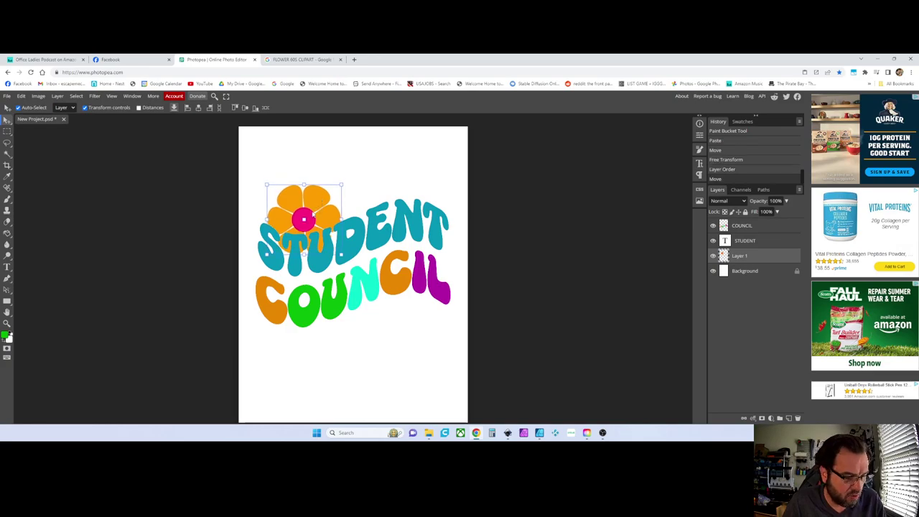
{"action": "left_click", "coordinate": [260, 227]}
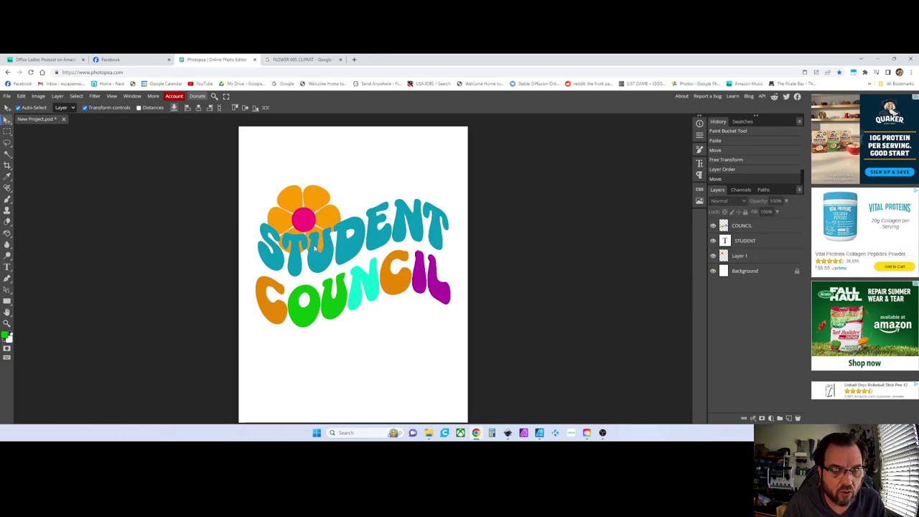
Add an outside Stroke layer style to the STUDENT text and make its color white.
{"action": "scroll", "coordinate": [314, 246], "scroll_direction": "up", "scroll_amount": 5}
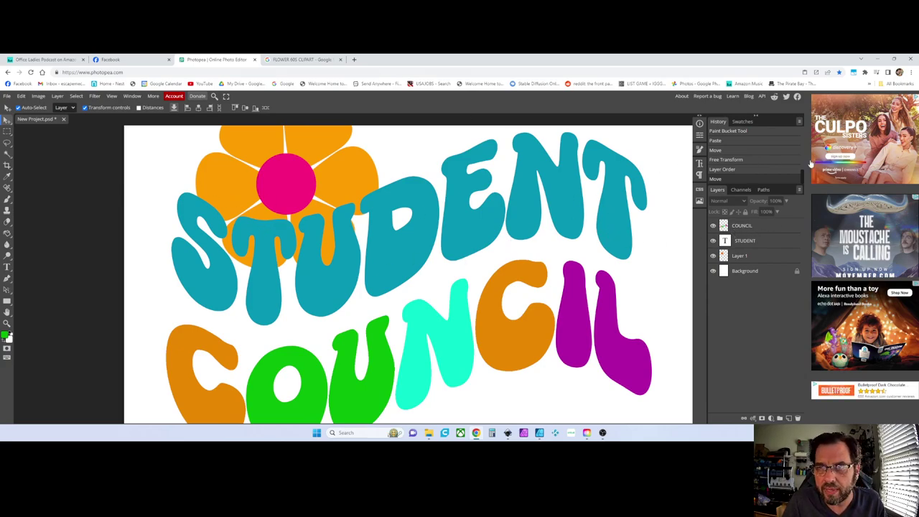
{"action": "left_click", "coordinate": [749, 242]}
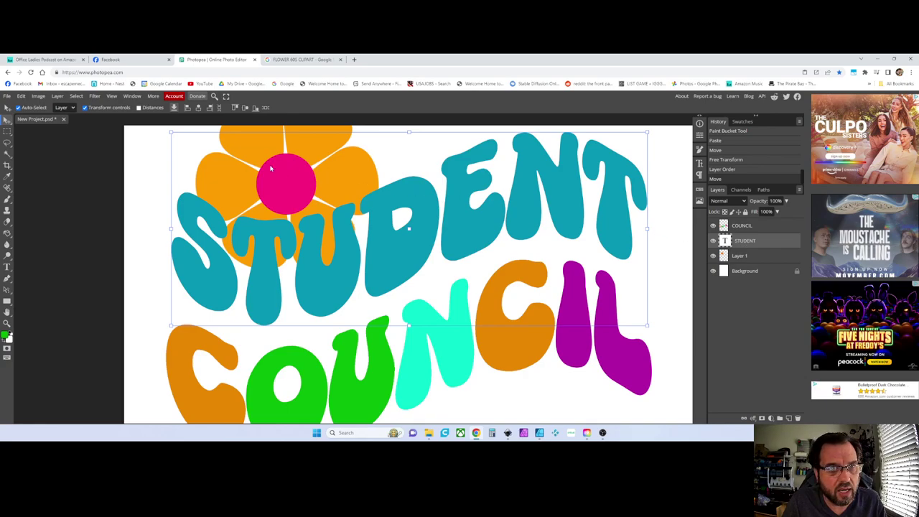
{"action": "left_click", "coordinate": [59, 97]}
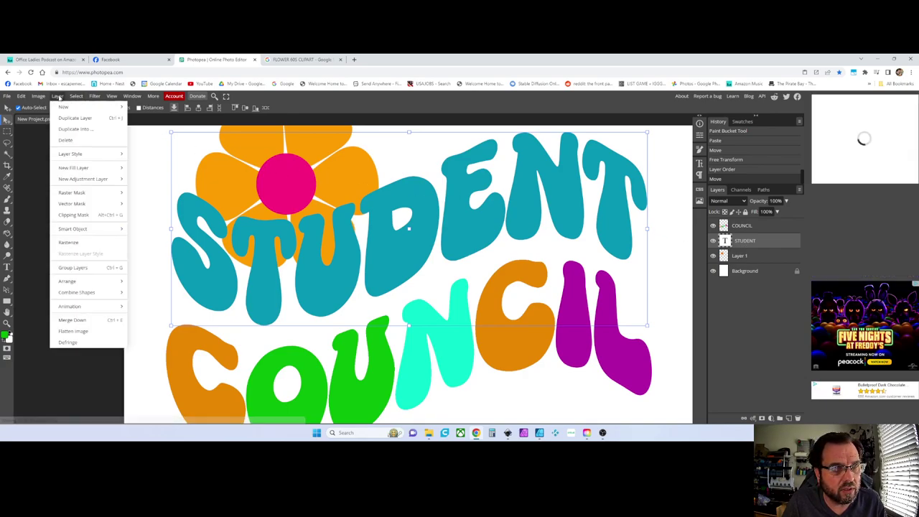
{"action": "mouse_move", "coordinate": [77, 158]}
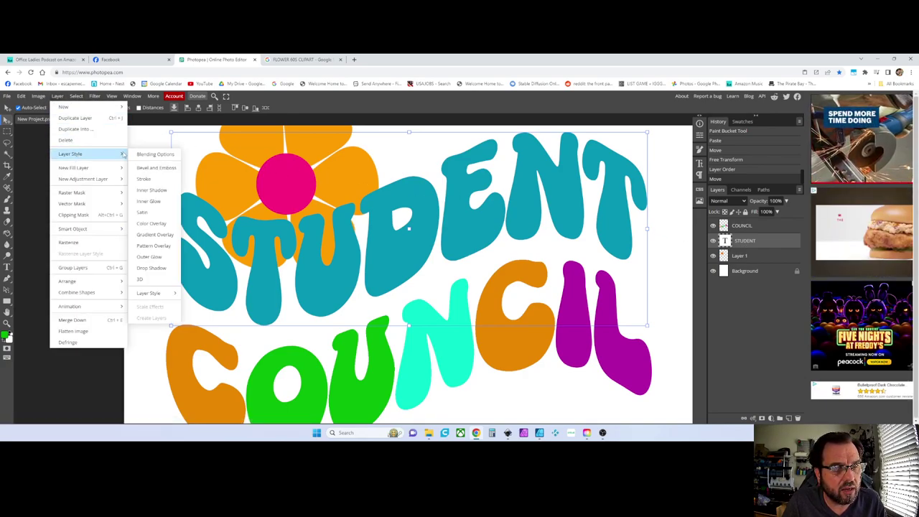
{"action": "left_click", "coordinate": [143, 181]}
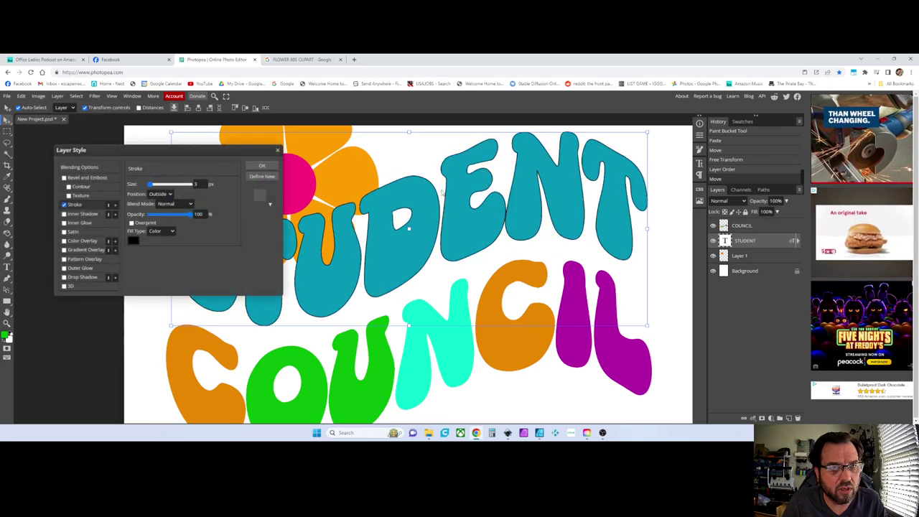
{"action": "mouse_move", "coordinate": [208, 152]}
{"action": "left_mouse_down"}
{"action": "mouse_move", "coordinate": [611, 167]}
{"action": "mouse_move", "coordinate": [612, 214]}
{"action": "mouse_move", "coordinate": [598, 214]}
{"action": "left_mouse_up"}
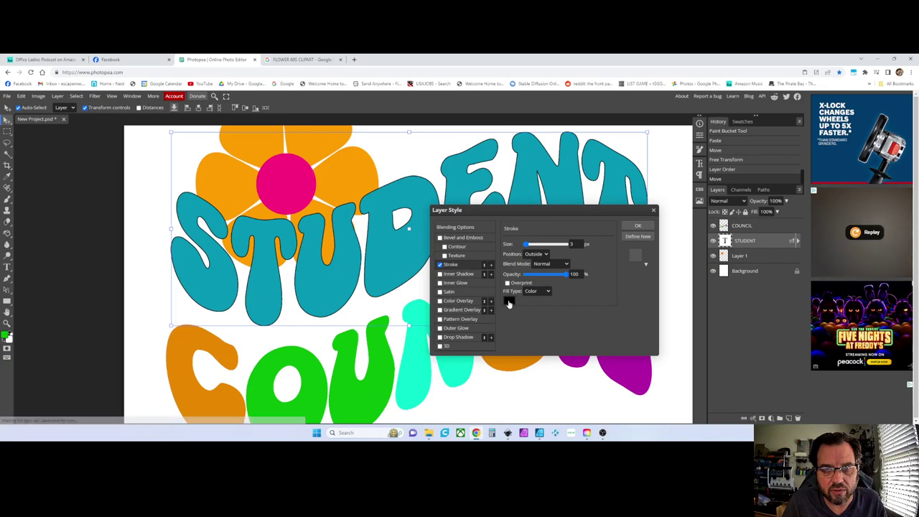
{"action": "left_click", "coordinate": [509, 301]}
{"action": "left_click", "coordinate": [155, 239]}
{"action": "left_click_drag", "start_coordinate": [135, 231], "coordinate": [113, 209]}
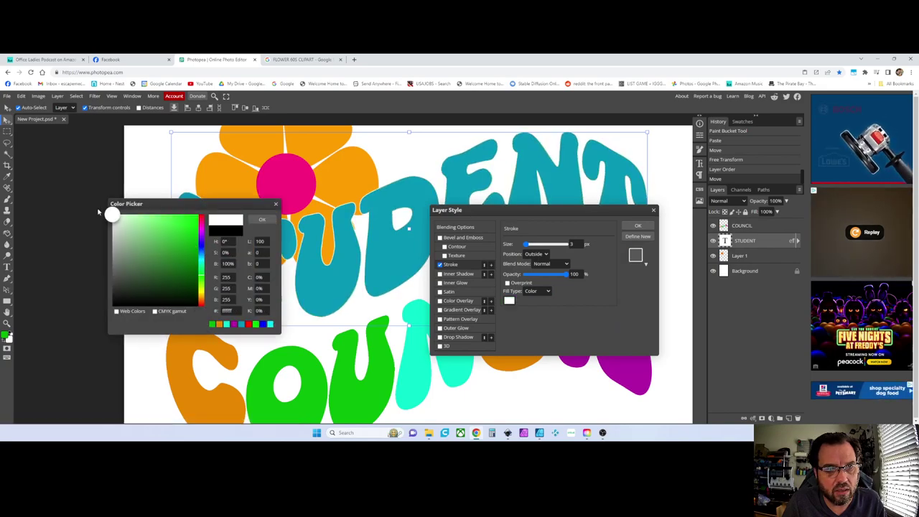
{"action": "left_click", "coordinate": [263, 219]}
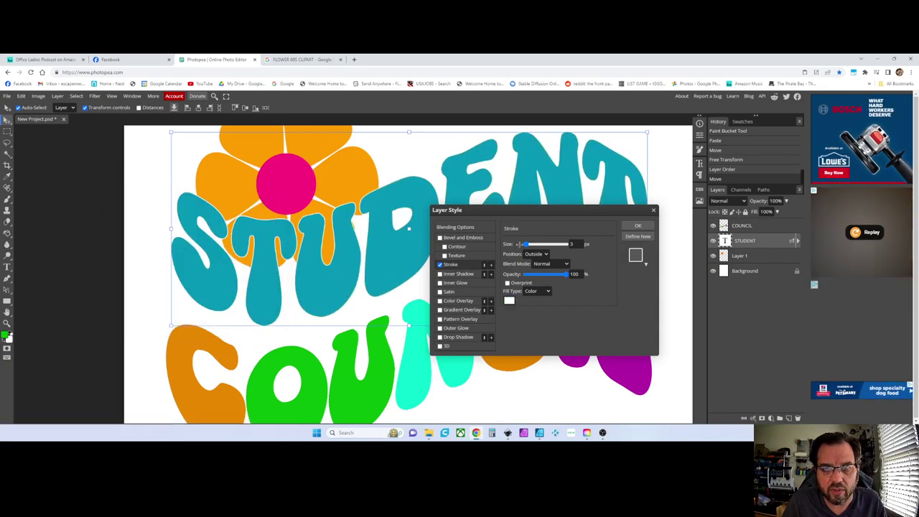
Set the STUDENT stroke size to 21 px and apply the layer style.
{"action": "left_click_drag", "start_coordinate": [527, 246], "coordinate": [531, 246]}
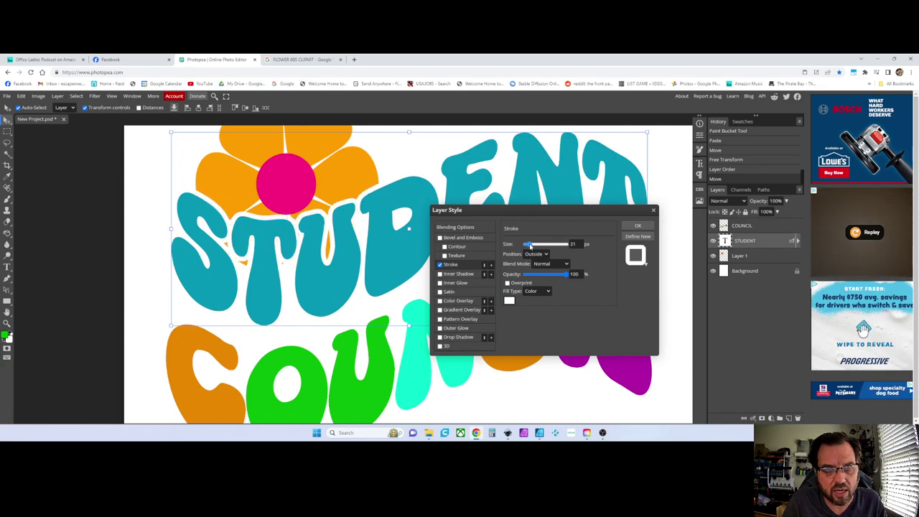
{"action": "left_click", "coordinate": [637, 226]}
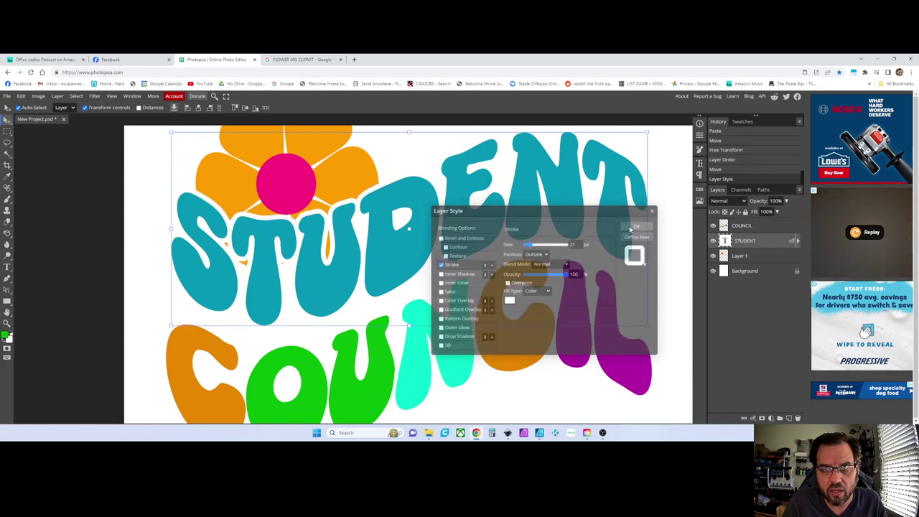
{"action": "scroll", "coordinate": [441, 269], "scroll_direction": "down", "scroll_amount": 3}
{"action": "scroll", "coordinate": [410, 216], "scroll_direction": "up", "scroll_amount": 2}
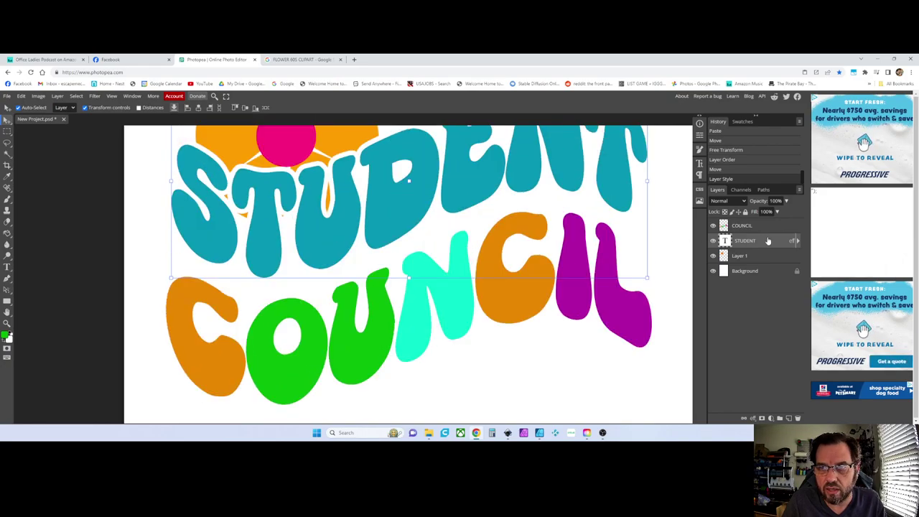
Copy the layer style from the STUDENT layer and paste it onto the COUNCIL layer.
{"action": "right_click", "coordinate": [743, 244]}
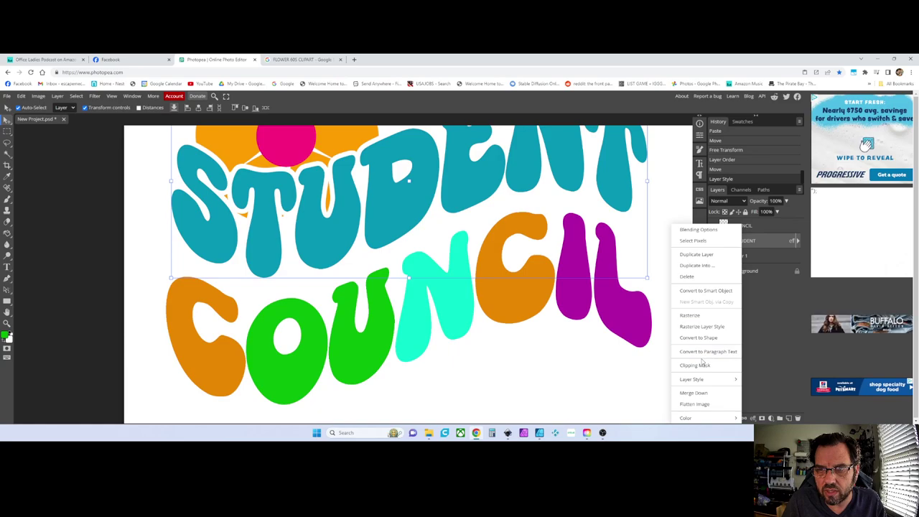
{"action": "mouse_move", "coordinate": [691, 380]}
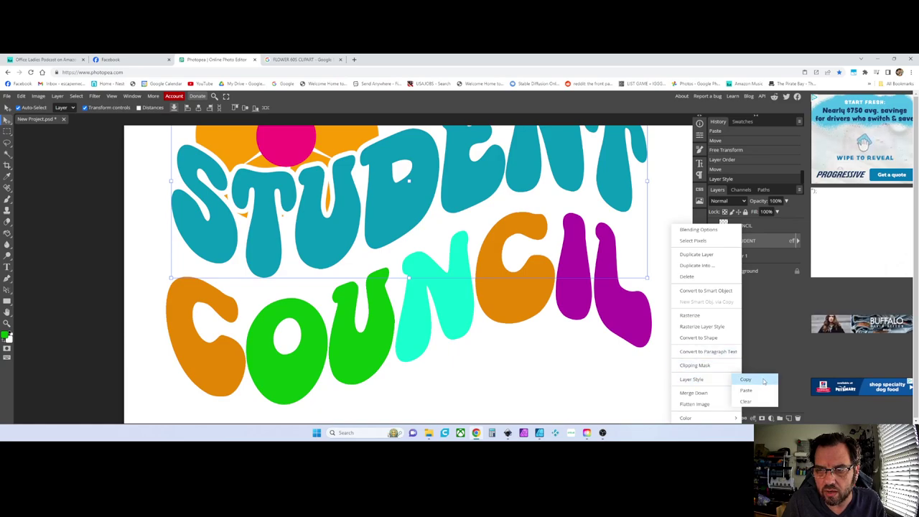
{"action": "left_click", "coordinate": [757, 383]}
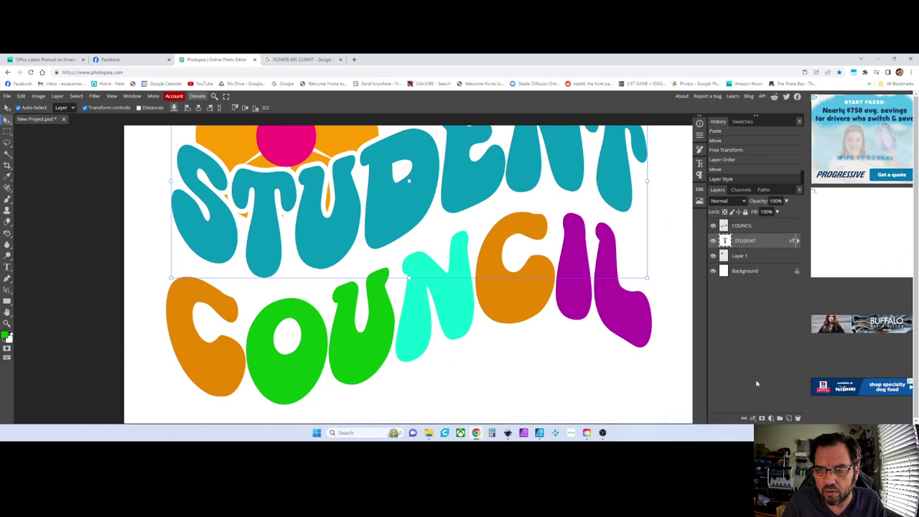
{"action": "left_click", "coordinate": [755, 228]}
{"action": "right_click", "coordinate": [746, 227]}
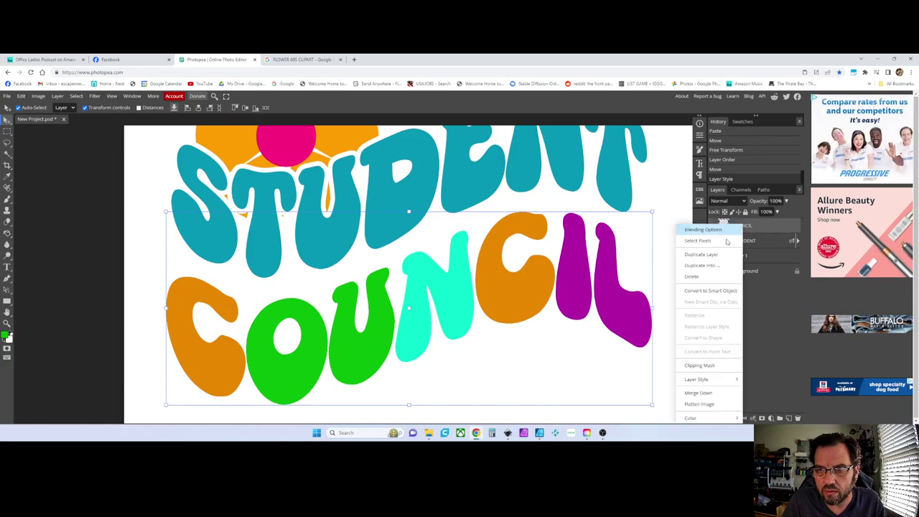
{"action": "mouse_move", "coordinate": [700, 381]}
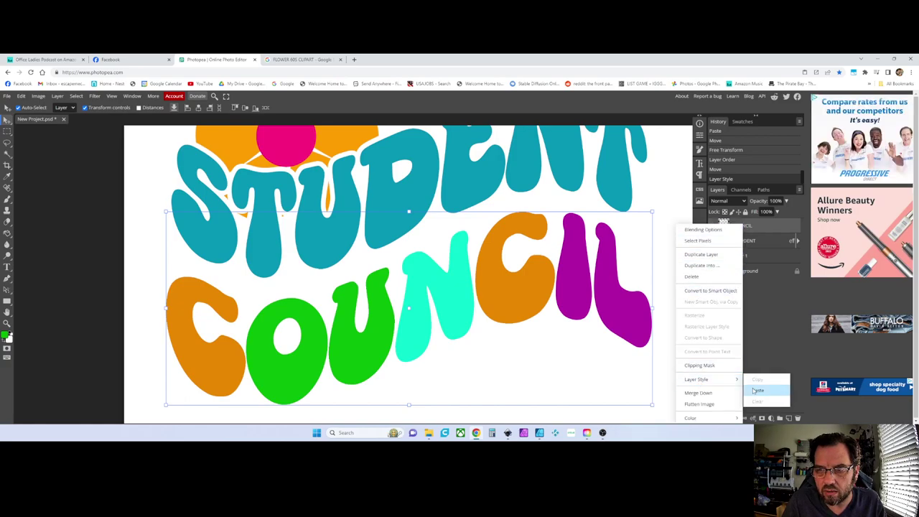
{"action": "left_click", "coordinate": [758, 391]}
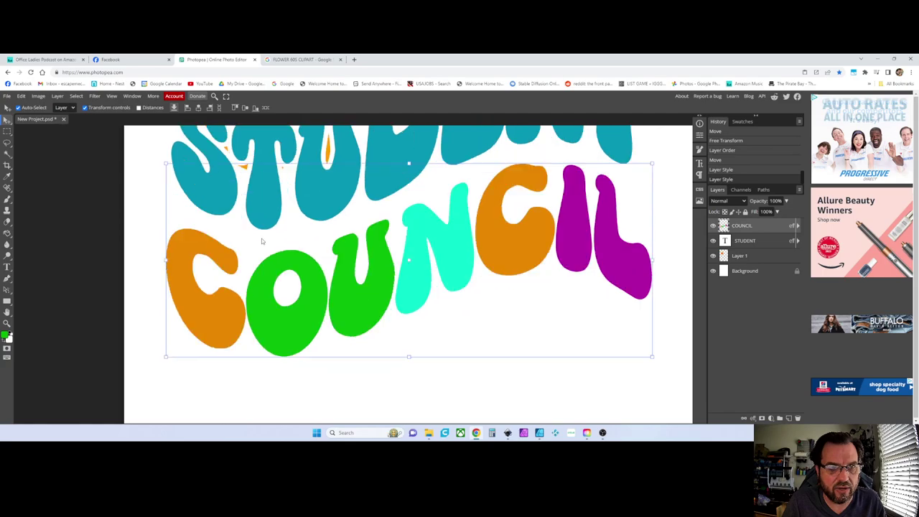
Duplicate the flower layer, Layer 1.
{"action": "scroll", "coordinate": [282, 241], "scroll_direction": "up", "scroll_amount": 2}
{"action": "left_click", "coordinate": [324, 208]}
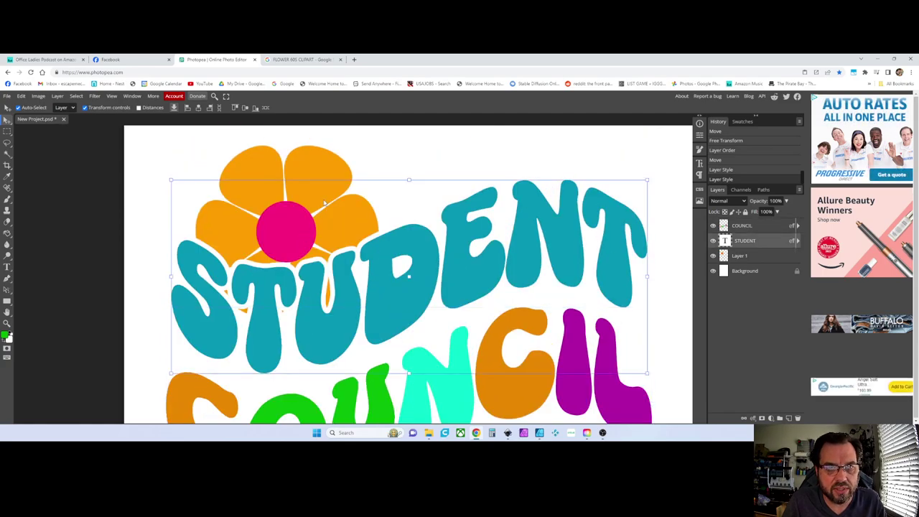
{"action": "left_click", "coordinate": [744, 257]}
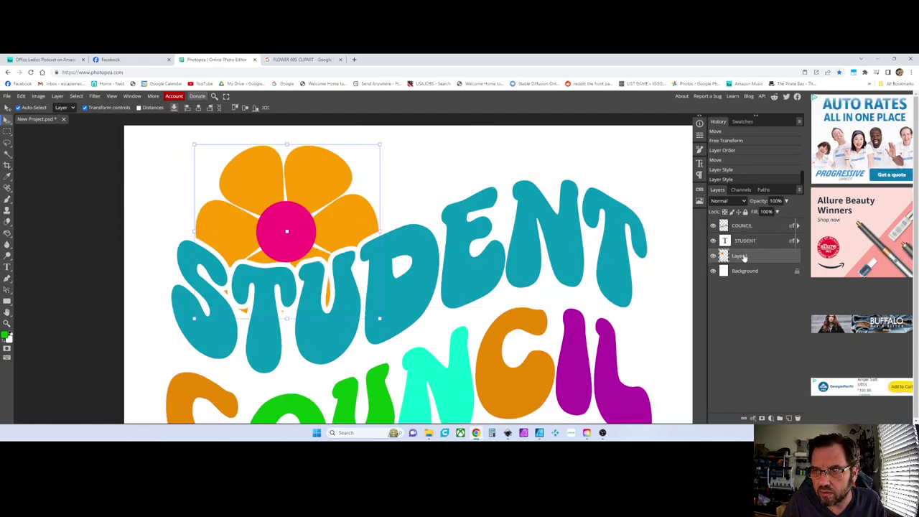
{"action": "right_click", "coordinate": [739, 260]}
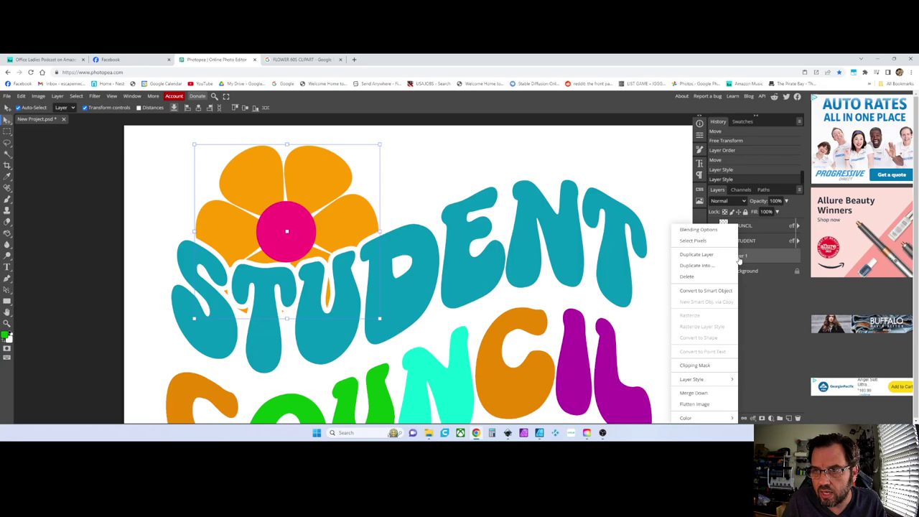
{"action": "left_click", "coordinate": [696, 255]}
{"action": "scroll", "coordinate": [477, 248], "scroll_direction": "down", "scroll_amount": 3}
{"action": "scroll", "coordinate": [405, 209], "scroll_direction": "up", "scroll_amount": 2}
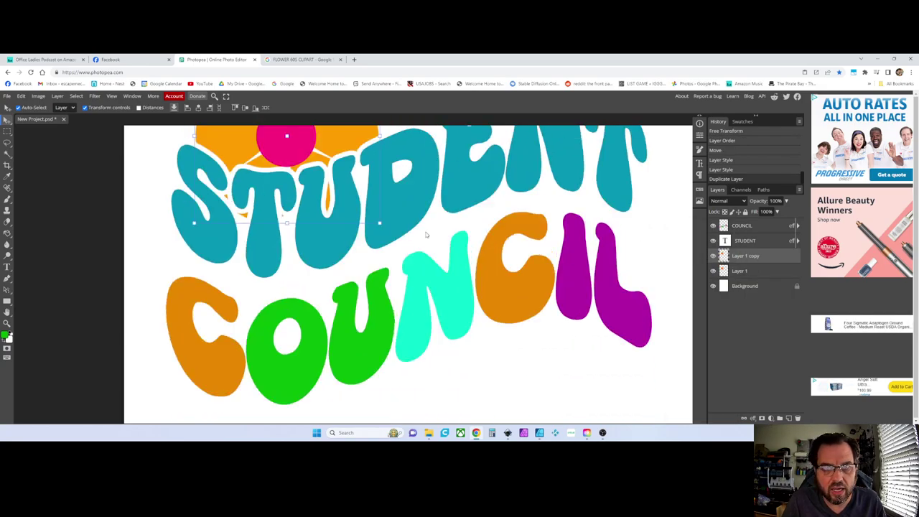
Try to move the duplicated flower away from the original, undoing the accidental shift of the STUDENT text.
{"action": "left_click_drag", "start_coordinate": [366, 205], "coordinate": [368, 206]}
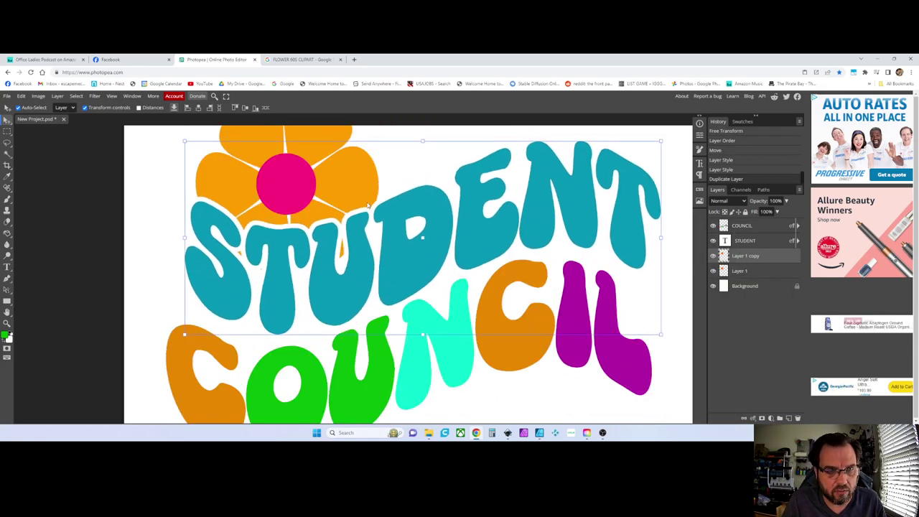
{"action": "key", "text": "ctrl+z"}
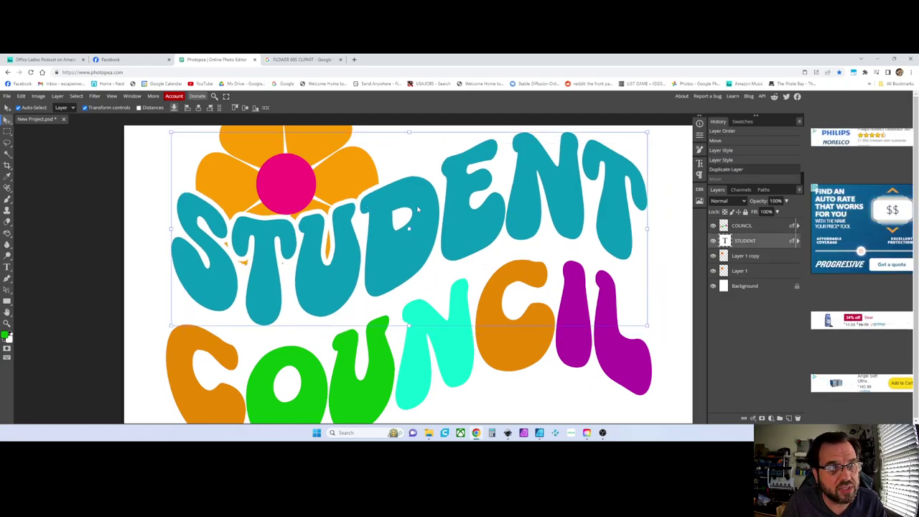
{"action": "left_click", "coordinate": [750, 256]}
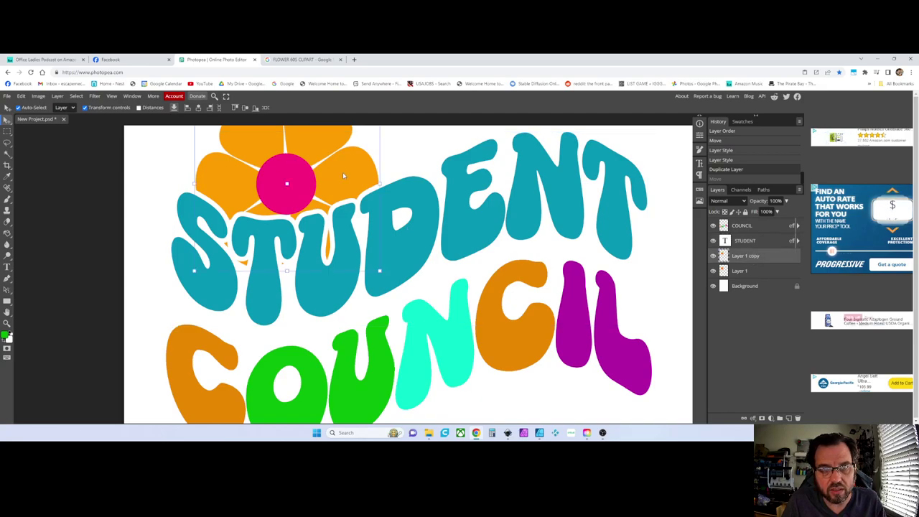
{"action": "left_click_drag", "start_coordinate": [345, 175], "coordinate": [373, 199]}
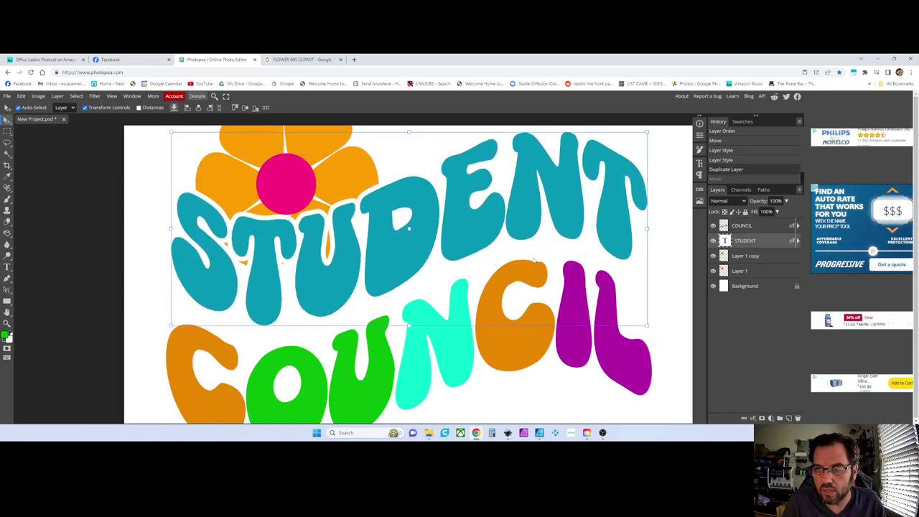
Lock the STUDENT layer completely.
{"action": "left_click", "coordinate": [730, 256]}
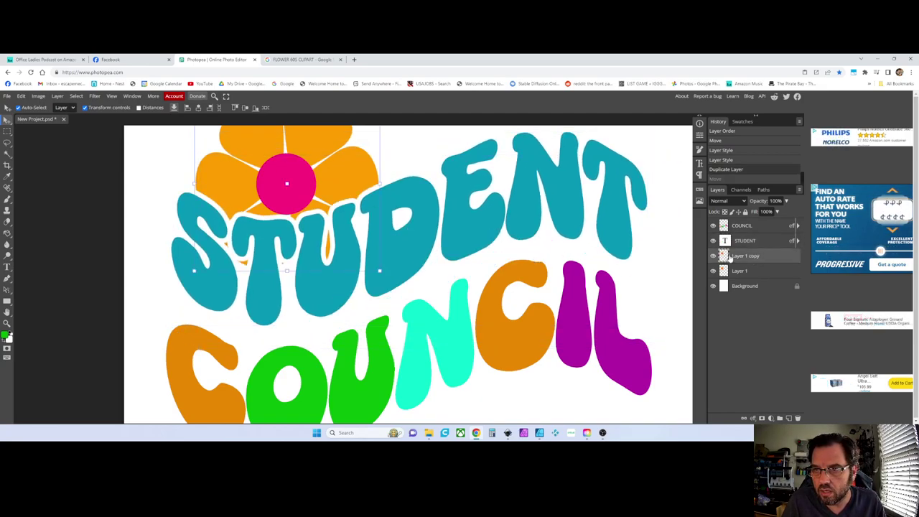
{"action": "left_click", "coordinate": [772, 243]}
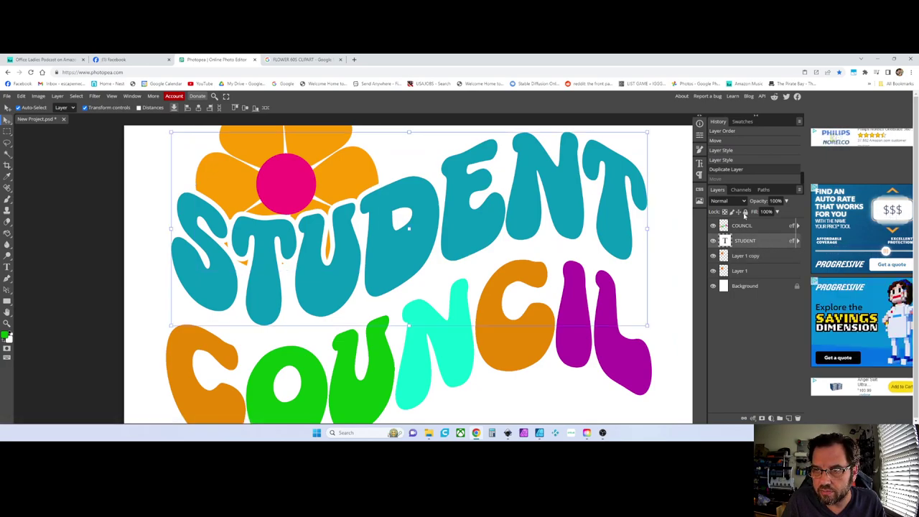
{"action": "left_click", "coordinate": [744, 212]}
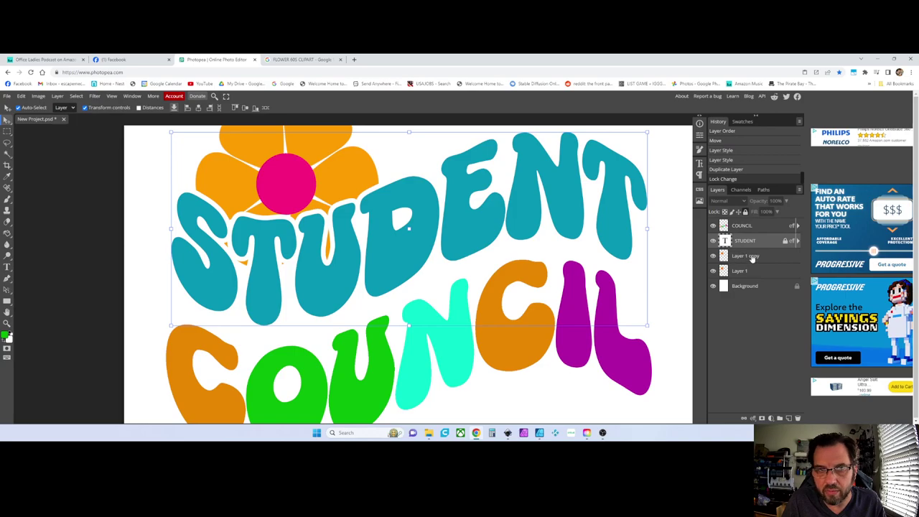
Move the Layer 1 copy flower down behind the lower edge of the second C and the I in COUNCIL.
{"action": "left_click", "coordinate": [752, 257]}
{"action": "left_click_drag", "start_coordinate": [331, 173], "coordinate": [586, 391]}
{"action": "scroll", "coordinate": [479, 365], "scroll_direction": "down", "scroll_amount": 3}
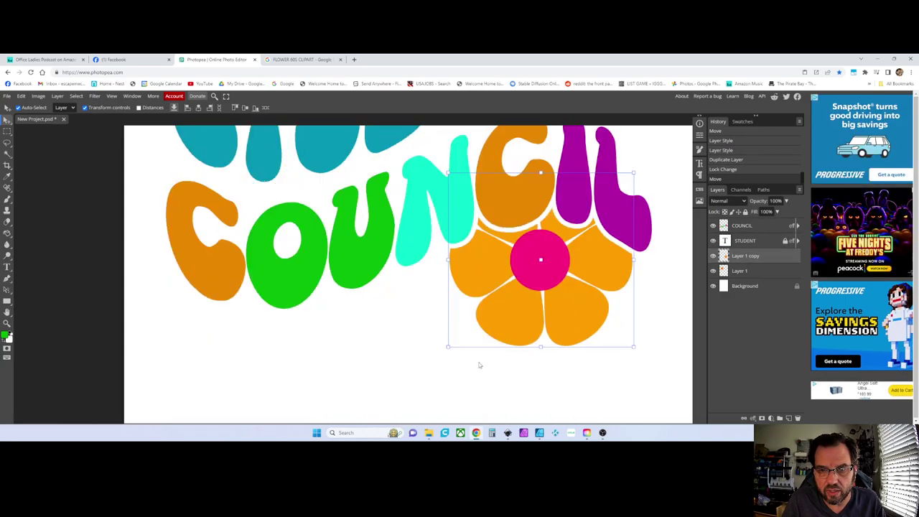
{"action": "left_click_drag", "start_coordinate": [522, 272], "coordinate": [516, 284]}
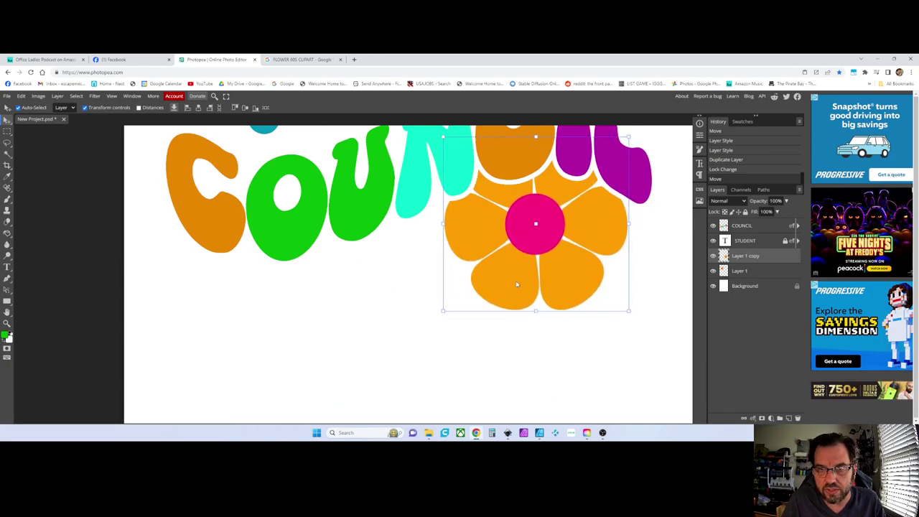
{"action": "scroll", "coordinate": [516, 284], "scroll_direction": "up", "scroll_amount": 3}
{"action": "scroll", "coordinate": [537, 305], "scroll_direction": "down", "scroll_amount": 1}
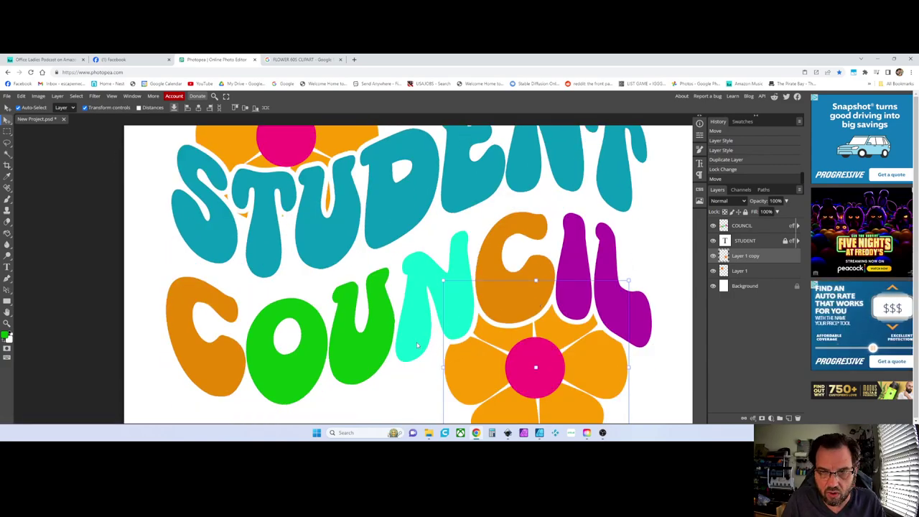
{"action": "scroll", "coordinate": [417, 346], "scroll_direction": "down", "scroll_amount": 3}
{"action": "scroll", "coordinate": [413, 355], "scroll_direction": "down", "scroll_amount": 1}
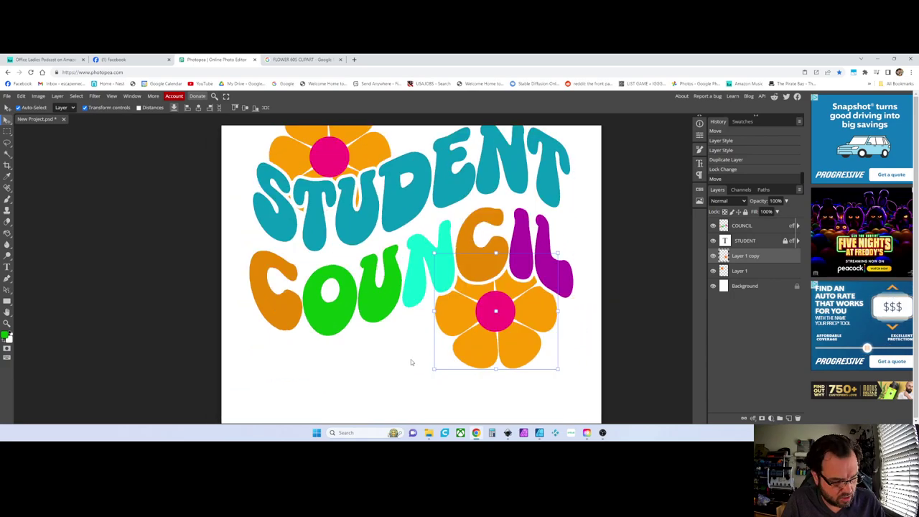
{"action": "left_click_drag", "start_coordinate": [405, 349], "coordinate": [338, 322]}
{"action": "left_click_drag", "start_coordinate": [391, 312], "coordinate": [386, 319]}
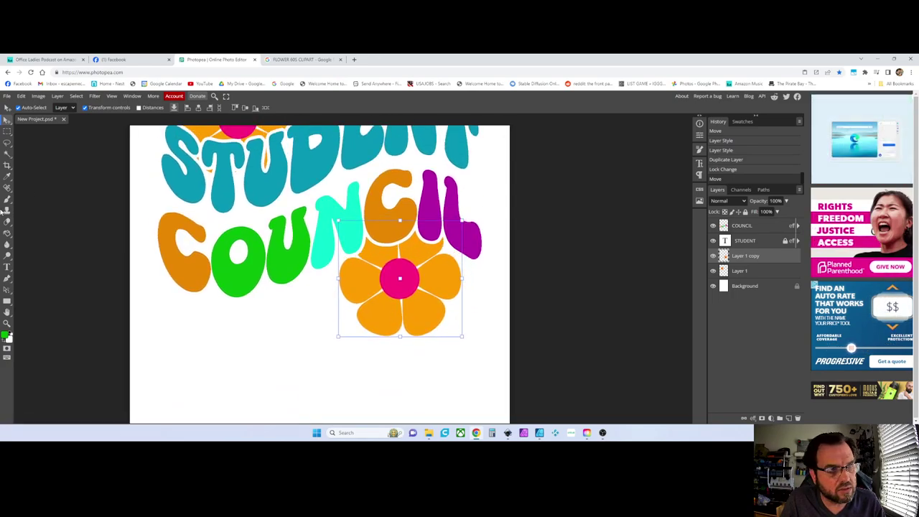
Fill the copied flower's center with the current green and all its petals with teal 0596b5 using the Paint Bucket.
{"action": "left_click", "coordinate": [8, 234]}
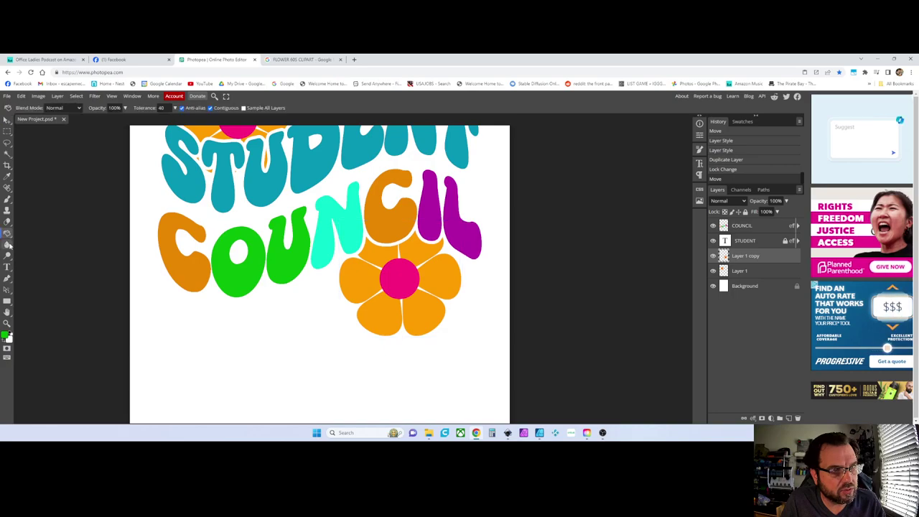
{"action": "left_click", "coordinate": [396, 285]}
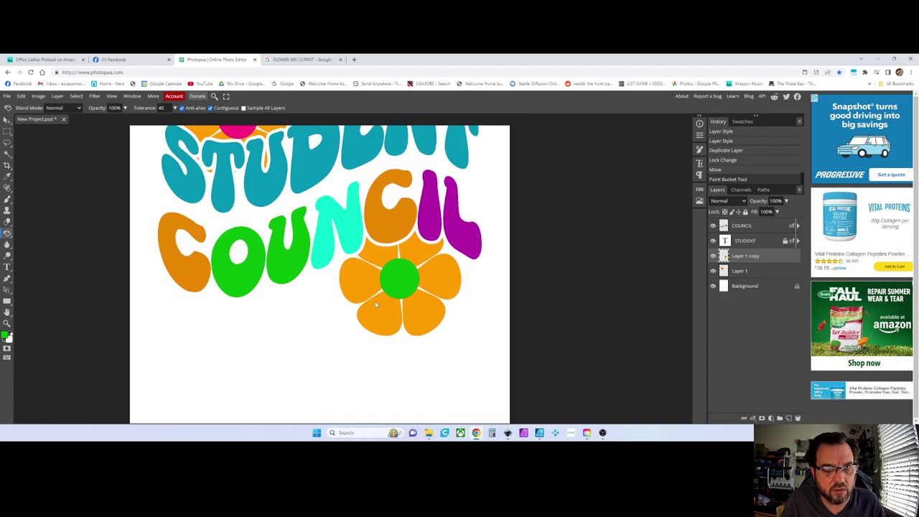
{"action": "left_click", "coordinate": [5, 334]}
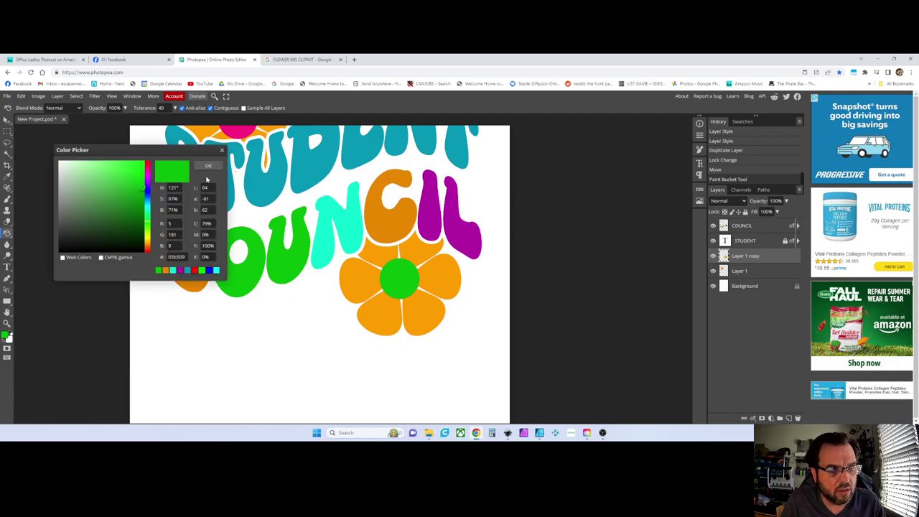
{"action": "left_click", "coordinate": [147, 207]}
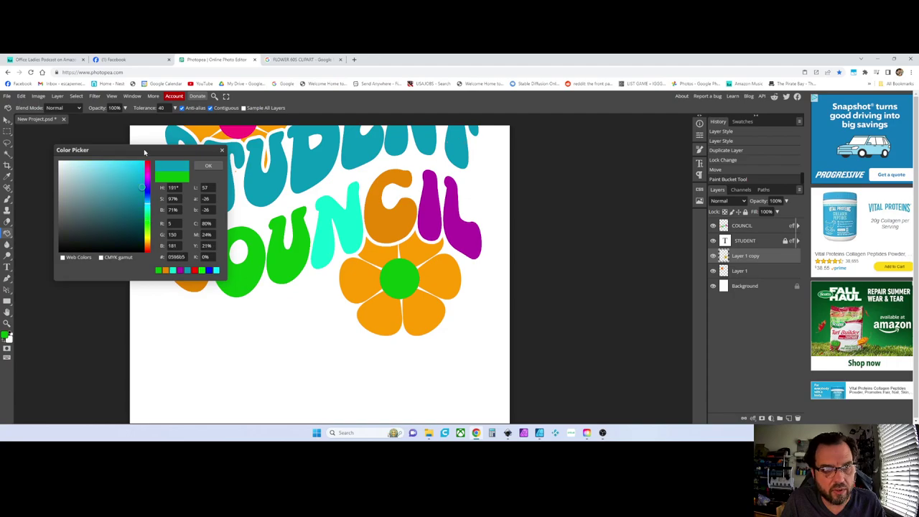
{"action": "left_click", "coordinate": [208, 166]}
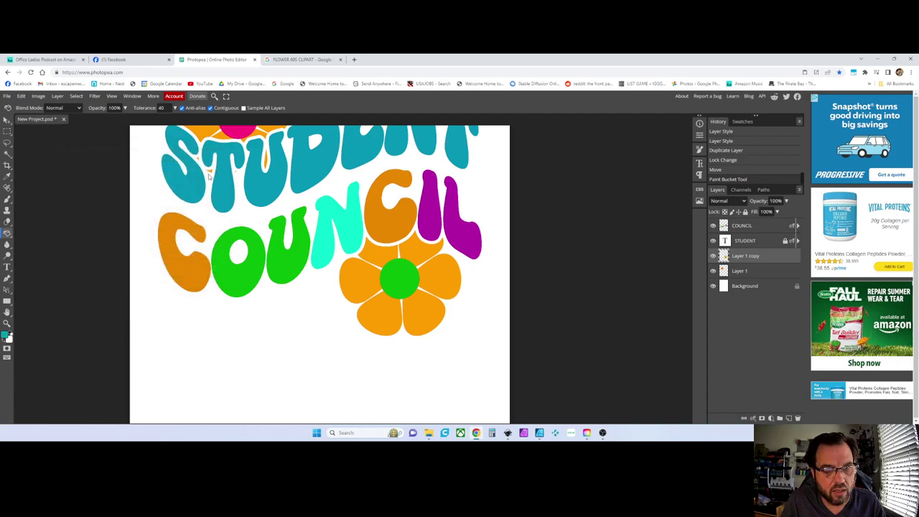
{"action": "left_click", "coordinate": [387, 313]}
{"action": "left_click", "coordinate": [381, 260]}
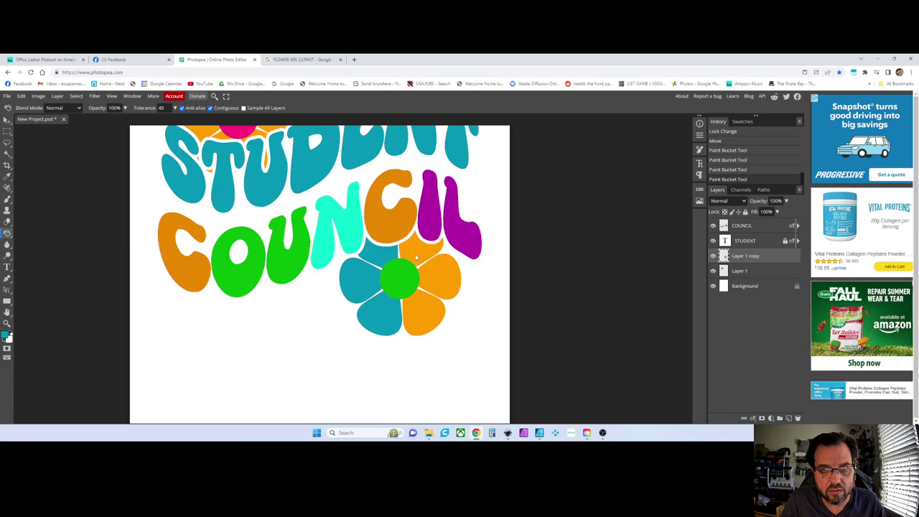
{"action": "left_click", "coordinate": [415, 254]}
{"action": "left_click", "coordinate": [441, 278]}
{"action": "left_click", "coordinate": [418, 305]}
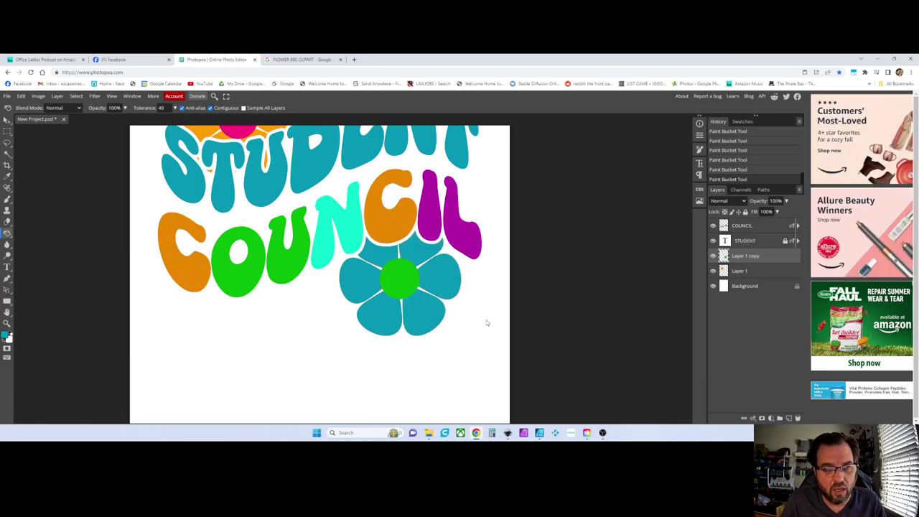
Compare the recolored design with the Student Council reference in Affinity Designer and return to Photopea.
{"action": "scroll", "coordinate": [486, 323], "scroll_direction": "up", "scroll_amount": 3}
{"action": "scroll", "coordinate": [480, 310], "scroll_direction": "down", "scroll_amount": 2}
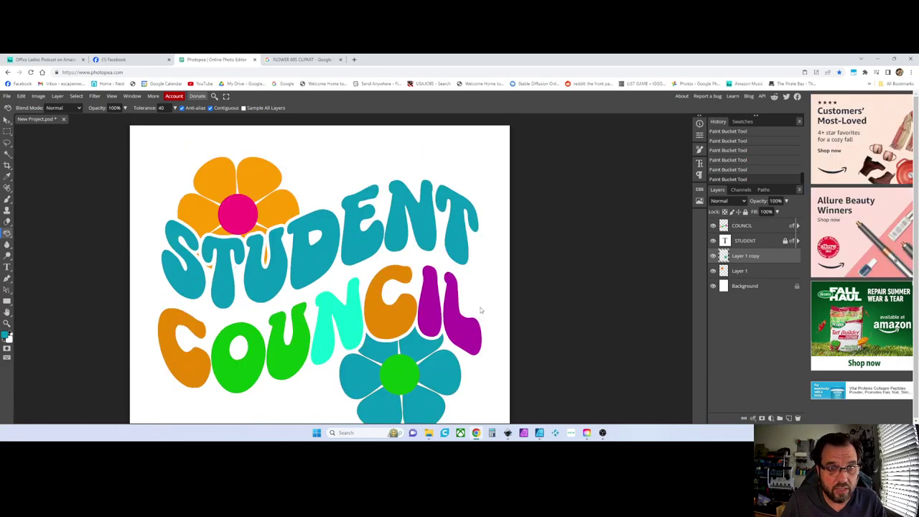
{"action": "left_click", "coordinate": [476, 433]}
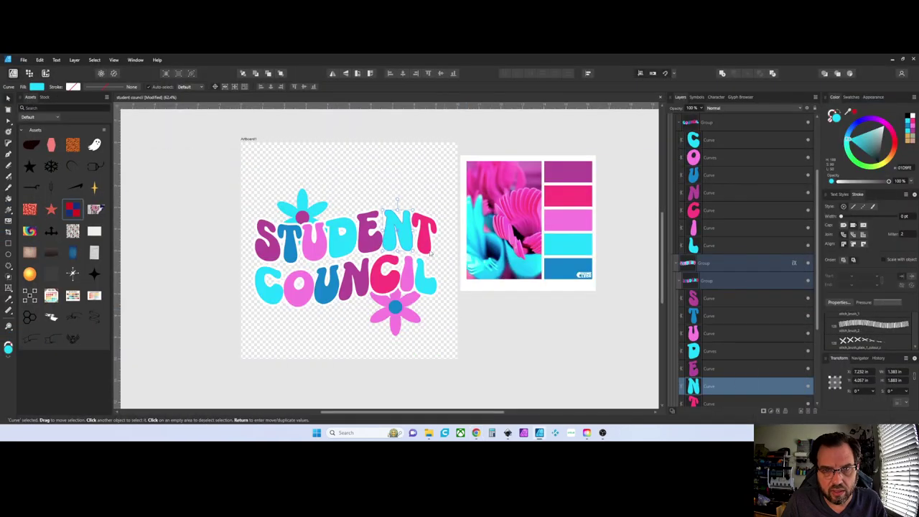
{"action": "left_click", "coordinate": [476, 433]}
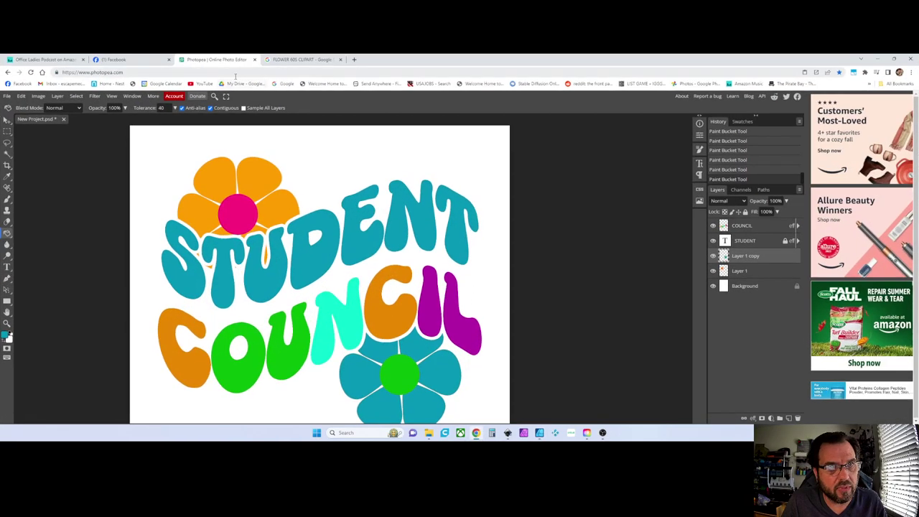
Browse the FLOWER 60S CLIPART search results and related images for another flower.
{"action": "left_click", "coordinate": [302, 60]}
{"action": "scroll", "coordinate": [310, 208], "scroll_direction": "down", "scroll_amount": 6}
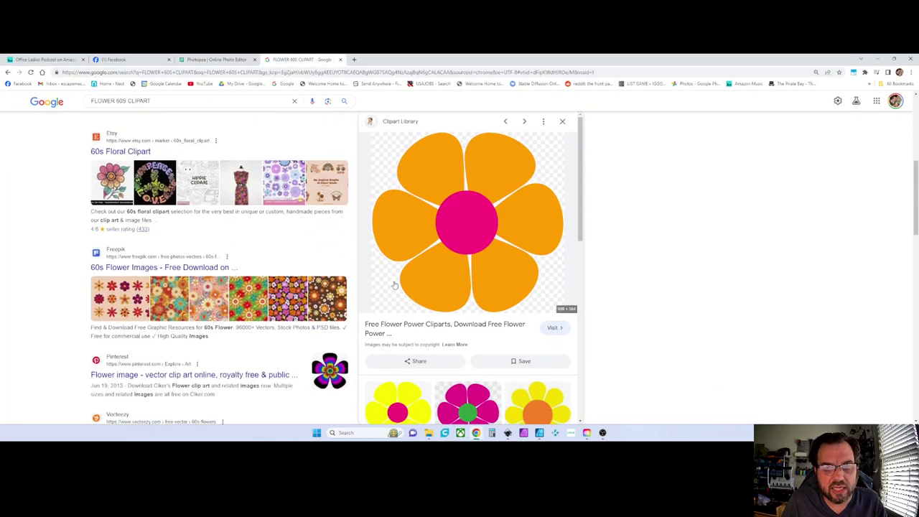
{"action": "scroll", "coordinate": [437, 355], "scroll_direction": "down", "scroll_amount": 2}
{"action": "left_click", "coordinate": [397, 269]}
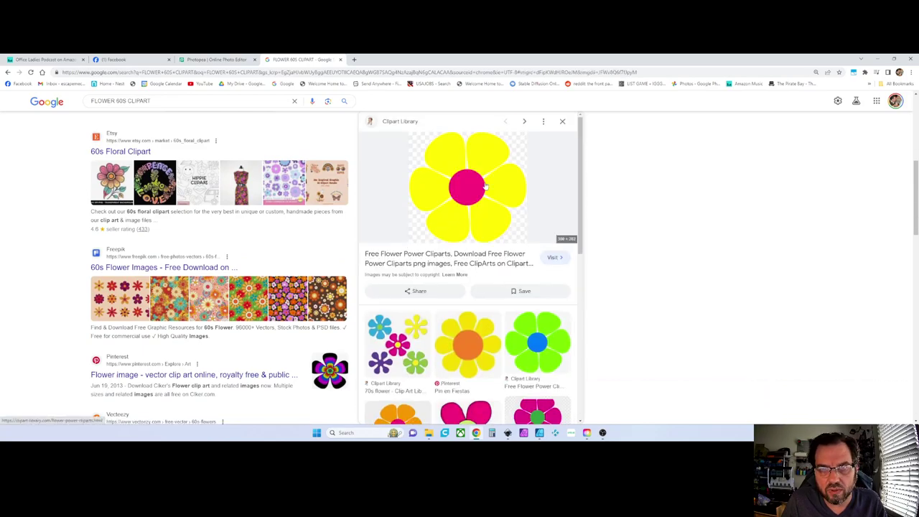
{"action": "scroll", "coordinate": [481, 309], "scroll_direction": "down", "scroll_amount": 5}
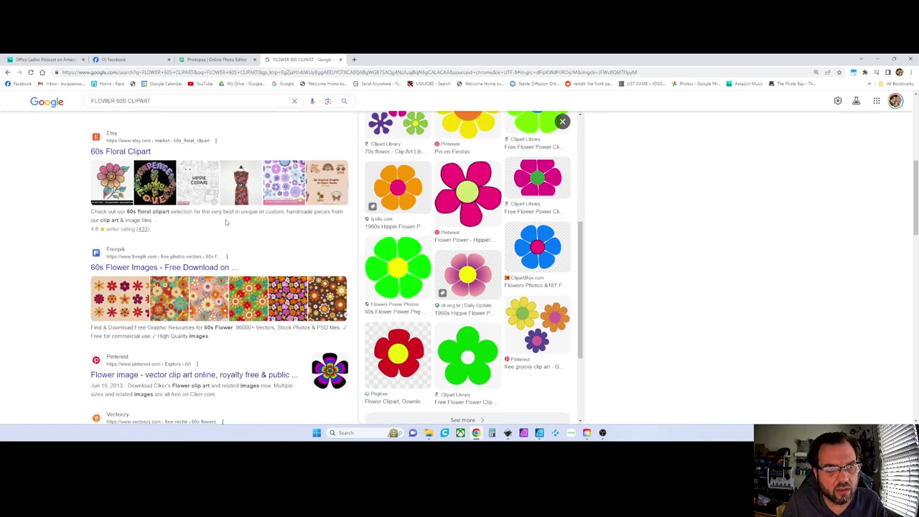
{"action": "scroll", "coordinate": [463, 280], "scroll_direction": "down", "scroll_amount": 3}
{"action": "left_click", "coordinate": [464, 270]}
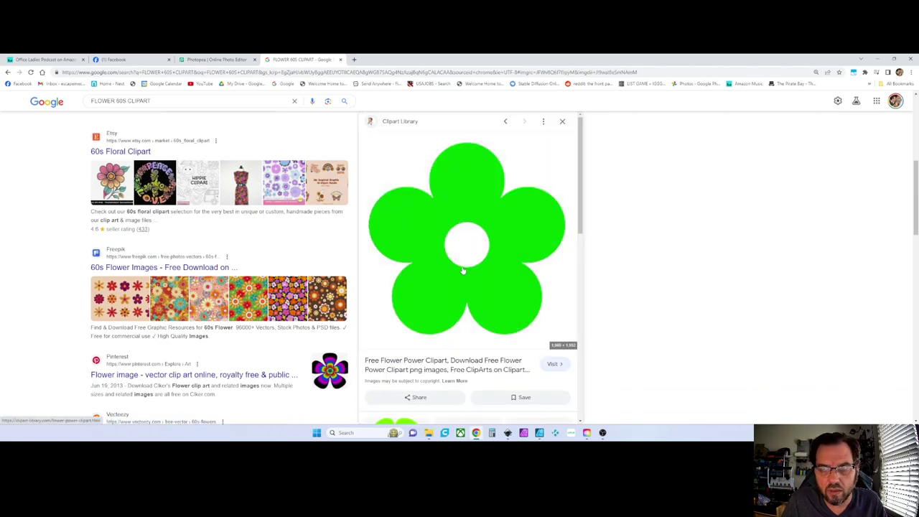
{"action": "scroll", "coordinate": [434, 248], "scroll_direction": "down", "scroll_amount": 4}
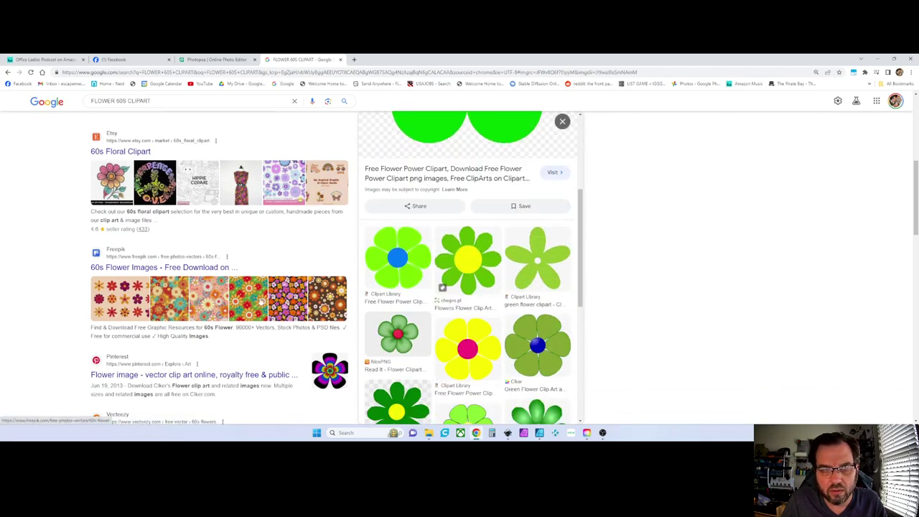
{"action": "scroll", "coordinate": [258, 308], "scroll_direction": "down", "scroll_amount": 4}
{"action": "scroll", "coordinate": [176, 312], "scroll_direction": "down", "scroll_amount": 3}
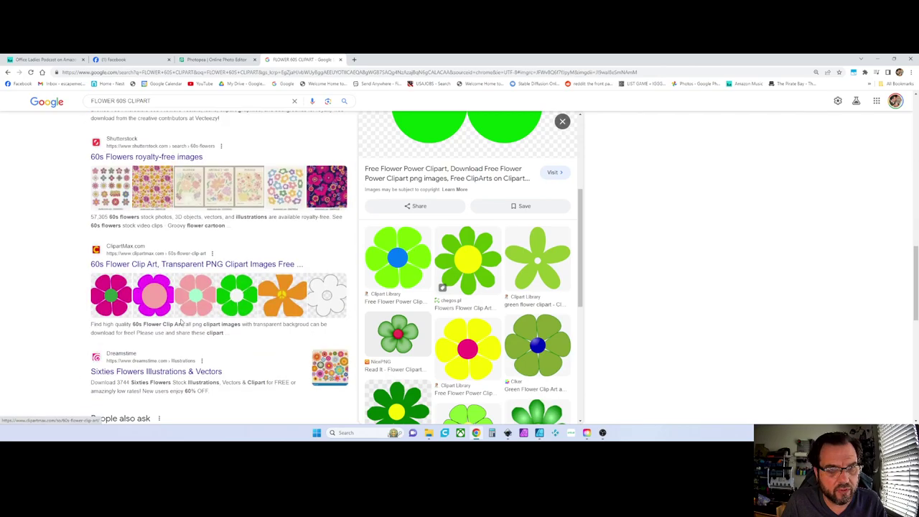
{"action": "scroll", "coordinate": [228, 319], "scroll_direction": "down", "scroll_amount": 5}
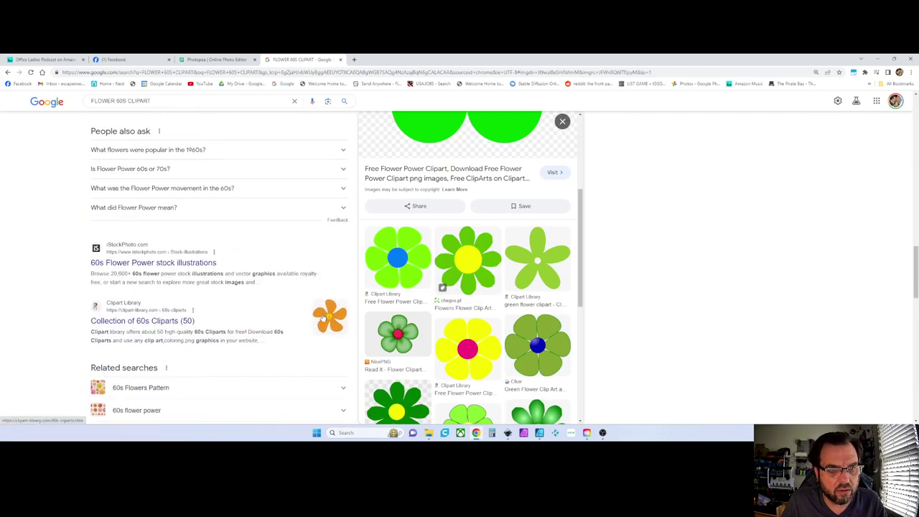
Open Clipart Library's 60s collection and copy the image of the magenta flower with the green center.
{"action": "left_click", "coordinate": [329, 317]}
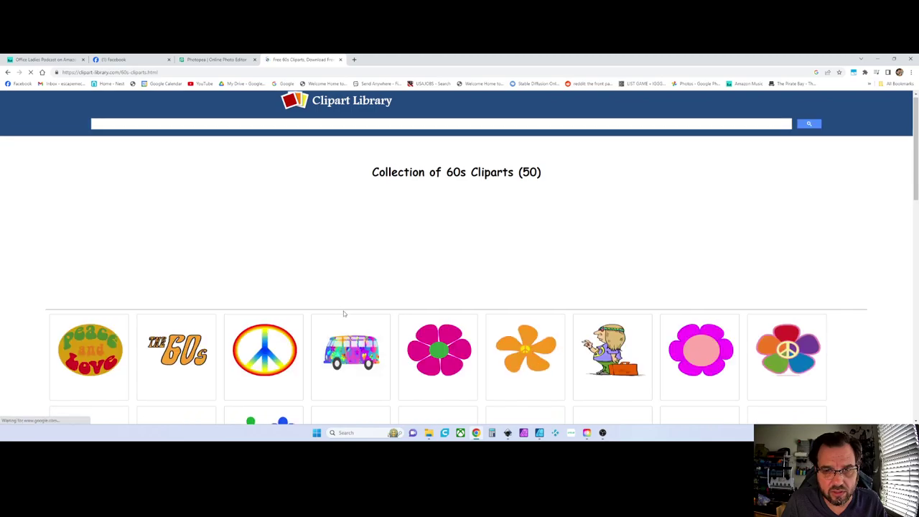
{"action": "scroll", "coordinate": [271, 222], "scroll_direction": "down", "scroll_amount": 2}
{"action": "left_click", "coordinate": [421, 208]}
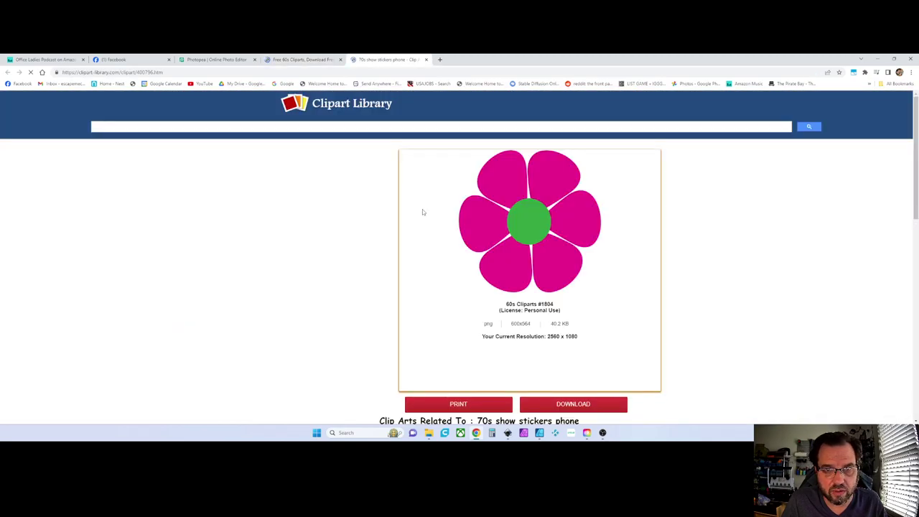
{"action": "right_click", "coordinate": [488, 230]}
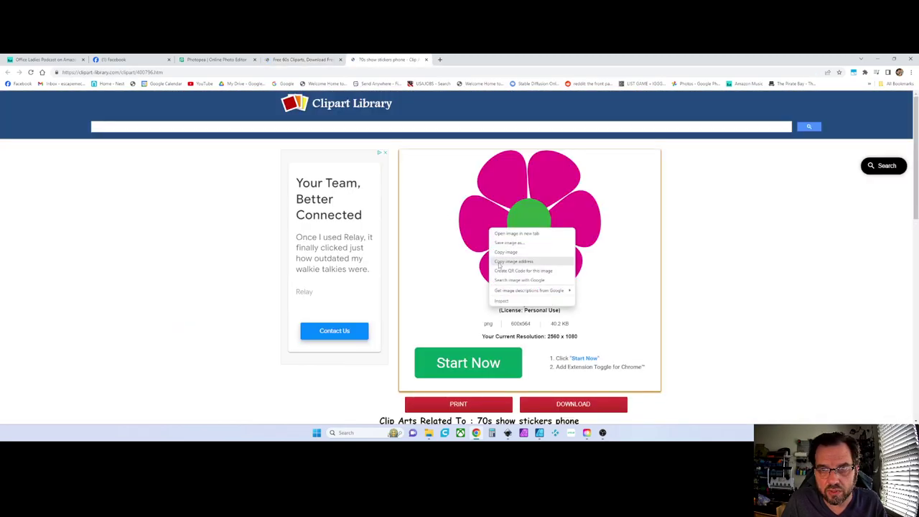
{"action": "left_click", "coordinate": [532, 262]}
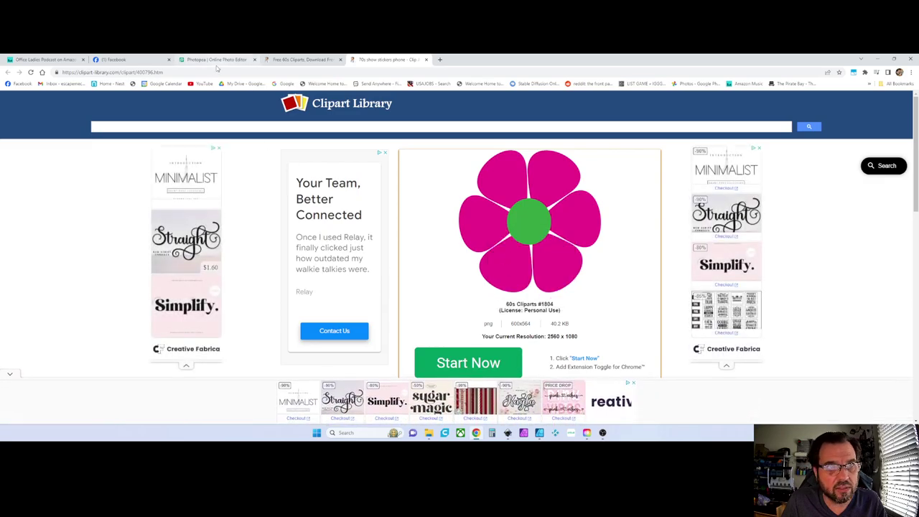
Paste the magenta flower into the Photopea design as a new layer and undo the accidental teal fill.
{"action": "left_click", "coordinate": [216, 61]}
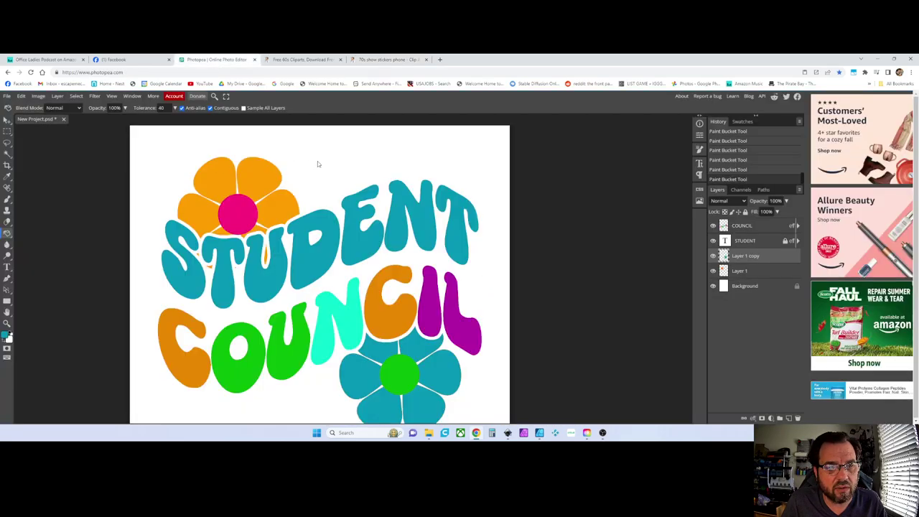
{"action": "left_click", "coordinate": [21, 97]}
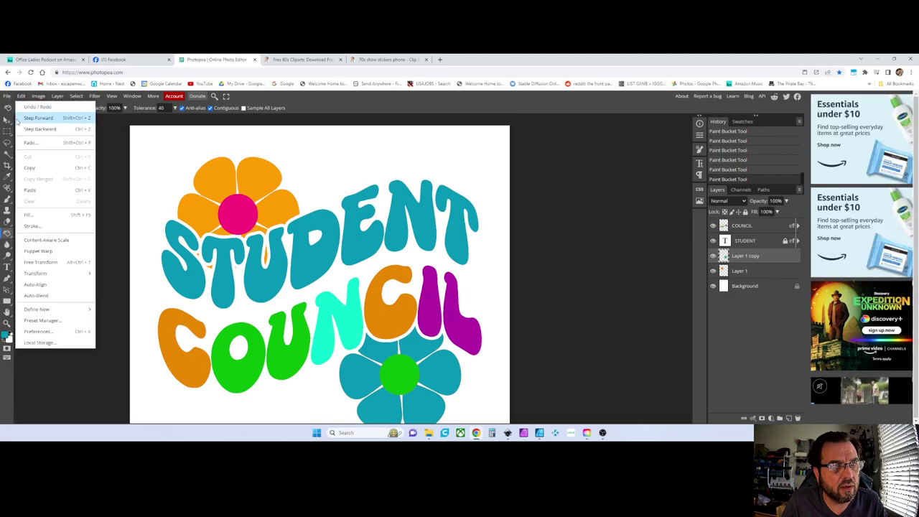
{"action": "left_click", "coordinate": [28, 190]}
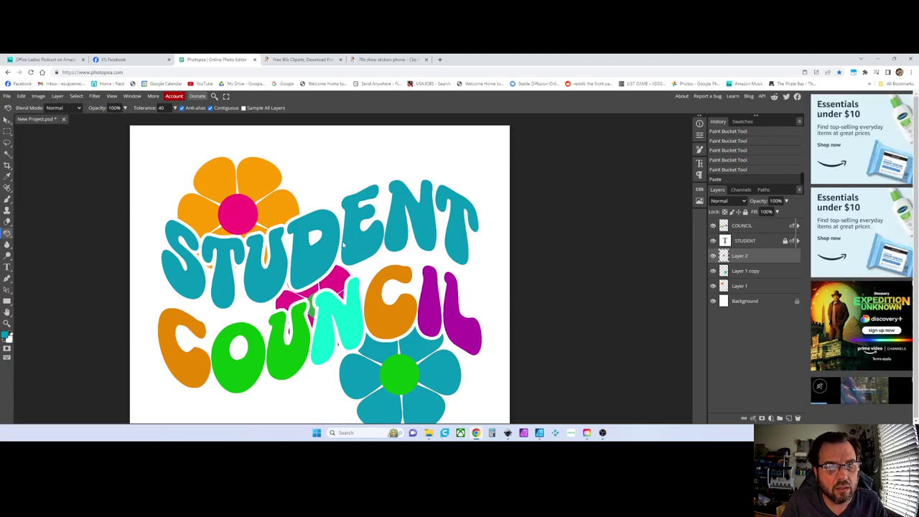
{"action": "left_click", "coordinate": [343, 244]}
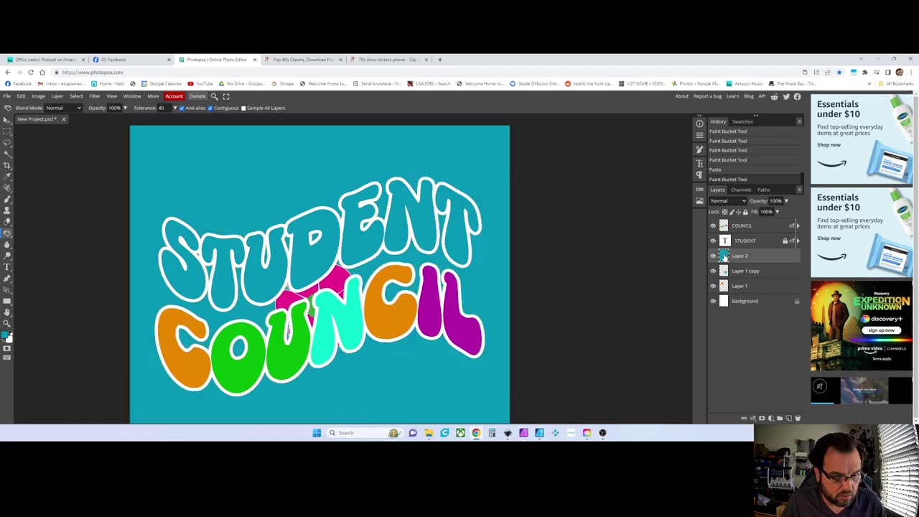
{"action": "key", "text": "ctrl+z"}
Try the magenta flower over the E of STUDENT at the top of the layer stack, and delete its layer.
{"action": "left_click", "coordinate": [8, 119]}
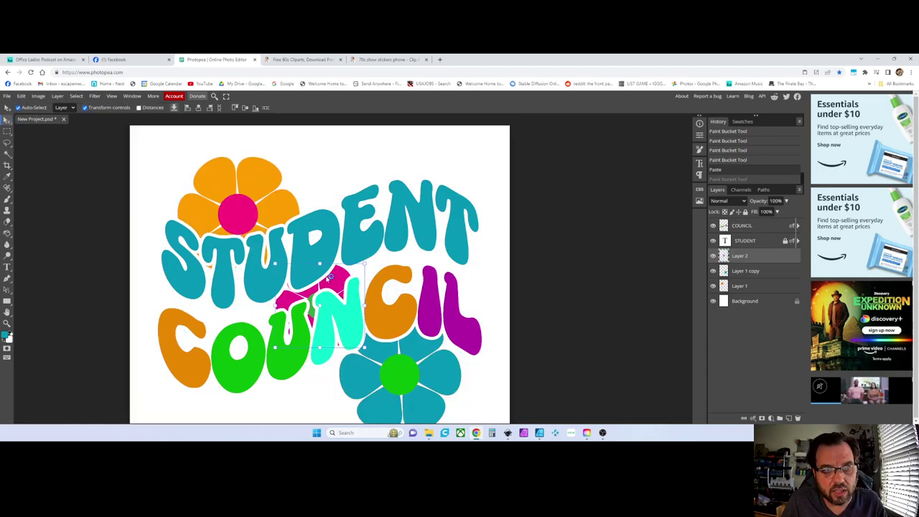
{"action": "left_click_drag", "start_coordinate": [330, 276], "coordinate": [377, 179]}
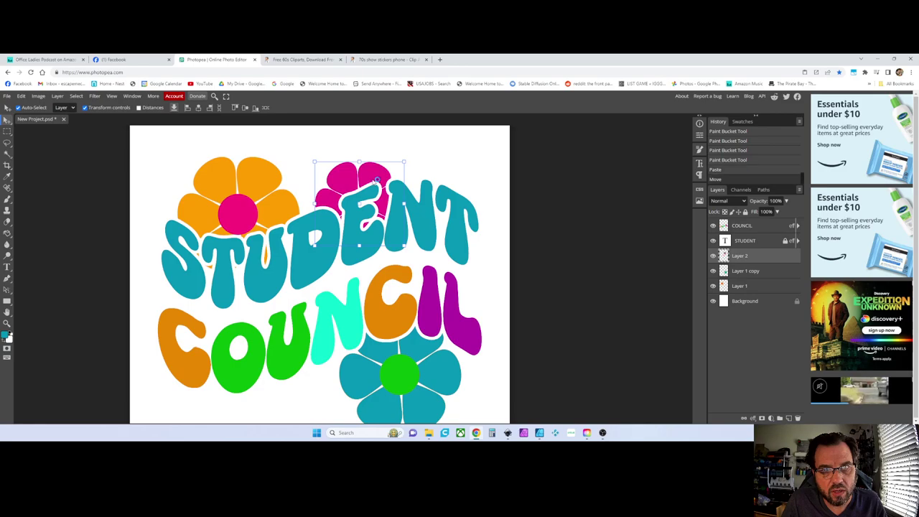
{"action": "left_click_drag", "start_coordinate": [731, 256], "coordinate": [704, 223]}
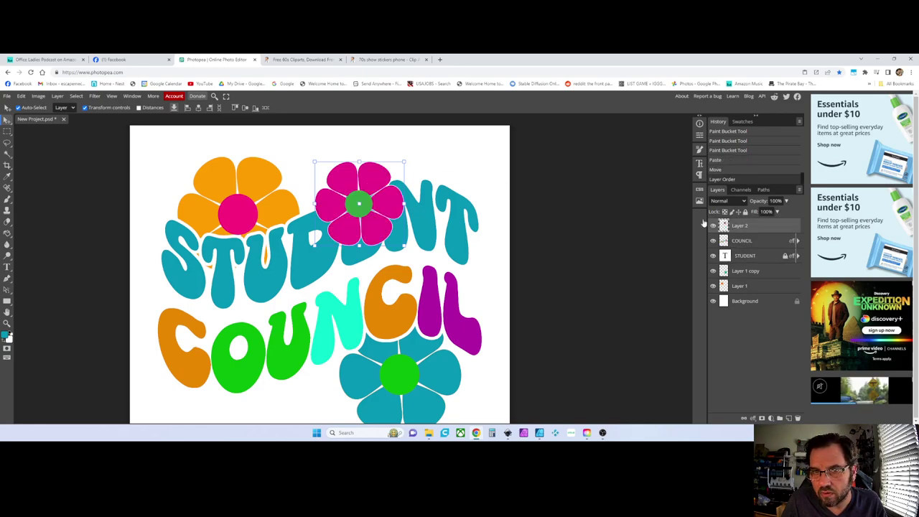
{"action": "left_click_drag", "start_coordinate": [357, 203], "coordinate": [363, 212]}
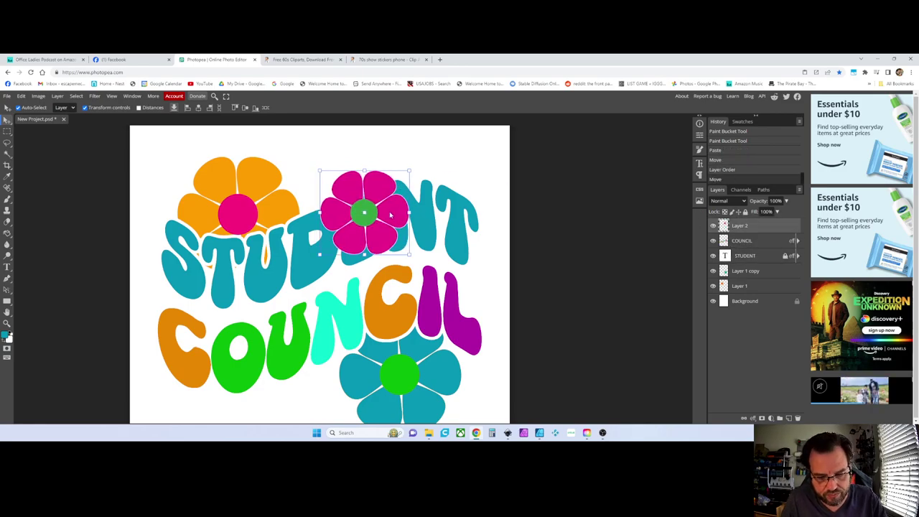
{"action": "key", "text": "Delete"}
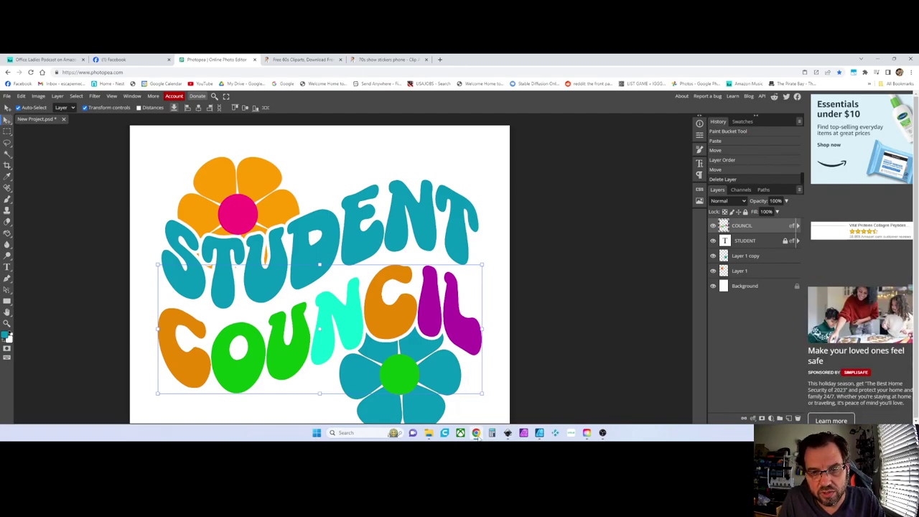
Check the finished Student Council reference design, close the Free 60s Cliparts page, and search Google for elmo.
{"action": "left_click", "coordinate": [476, 433]}
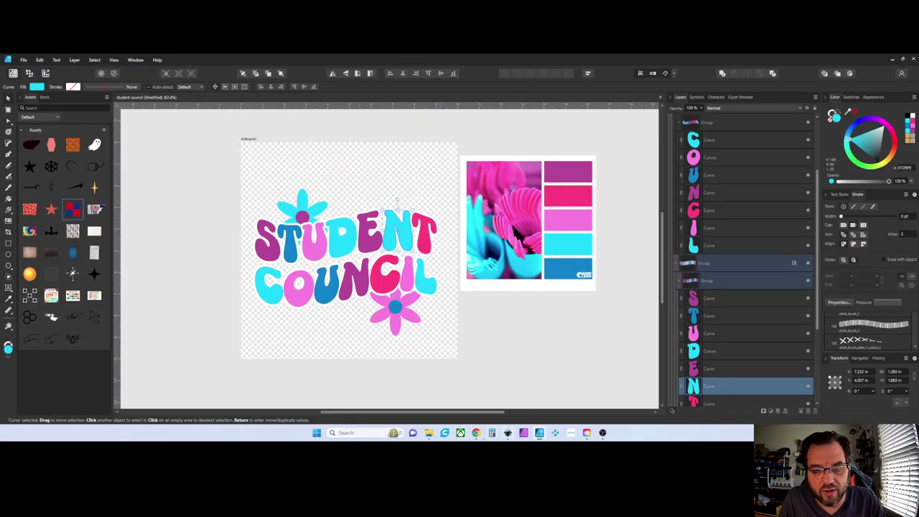
{"action": "left_click", "coordinate": [476, 433]}
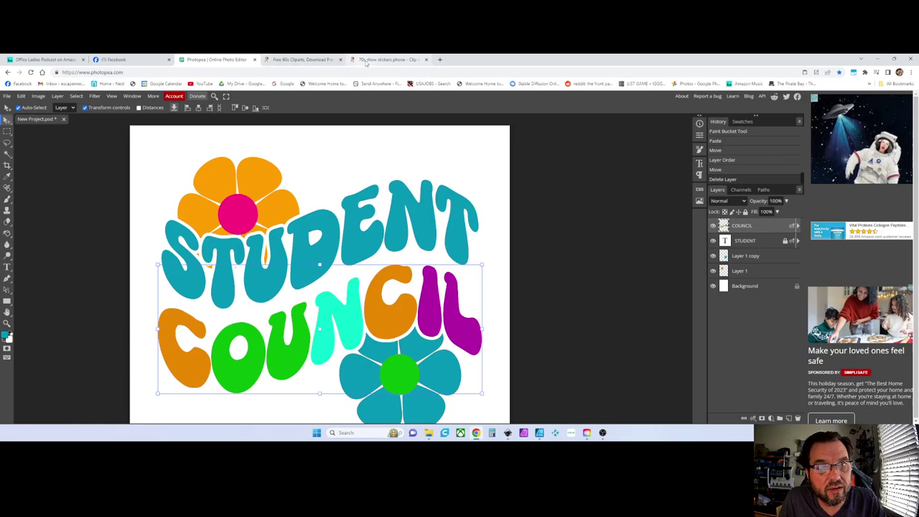
{"action": "left_click", "coordinate": [341, 60]}
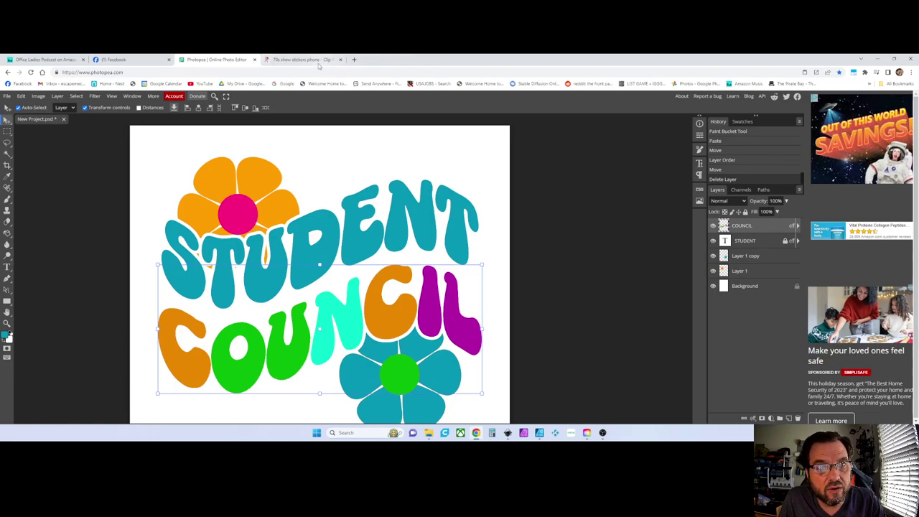
{"action": "left_click", "coordinate": [297, 60]}
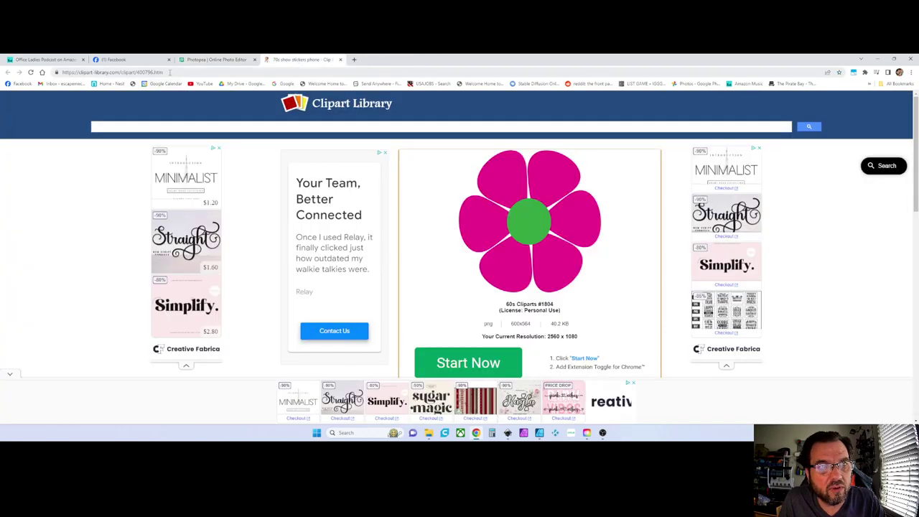
{"action": "left_click", "coordinate": [170, 72]}
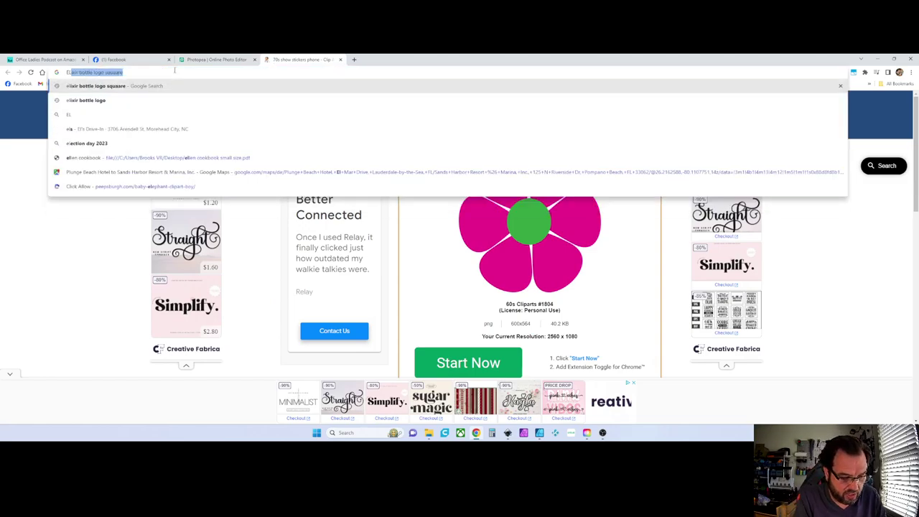
{"action": "type", "text": "elmo"}
{"action": "key", "text": "Return"}
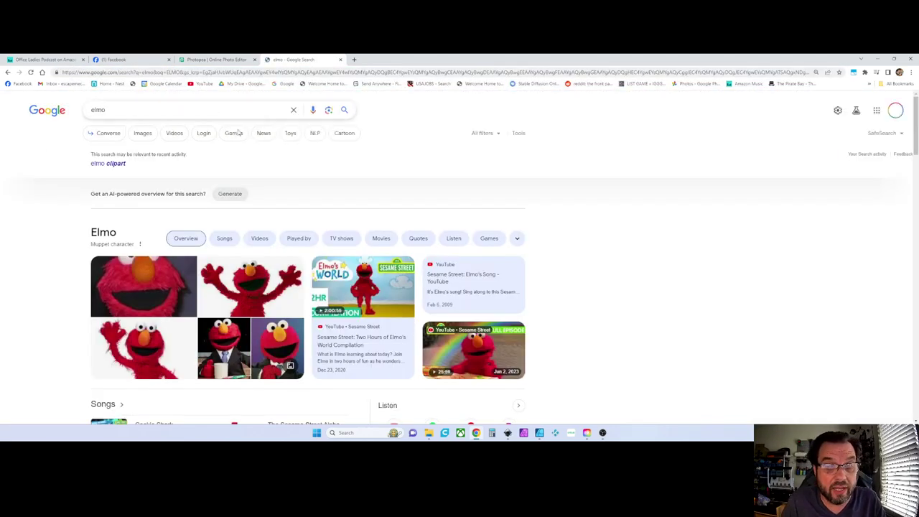
Open the picture of Elmo in a suit from the search results and copy the image.
{"action": "scroll", "coordinate": [254, 288], "scroll_direction": "down", "scroll_amount": 2}
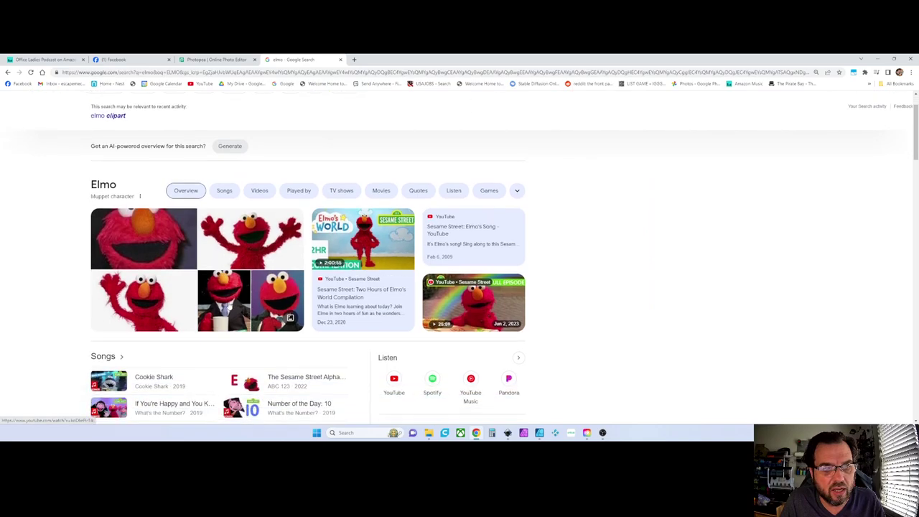
{"action": "left_click", "coordinate": [276, 209]}
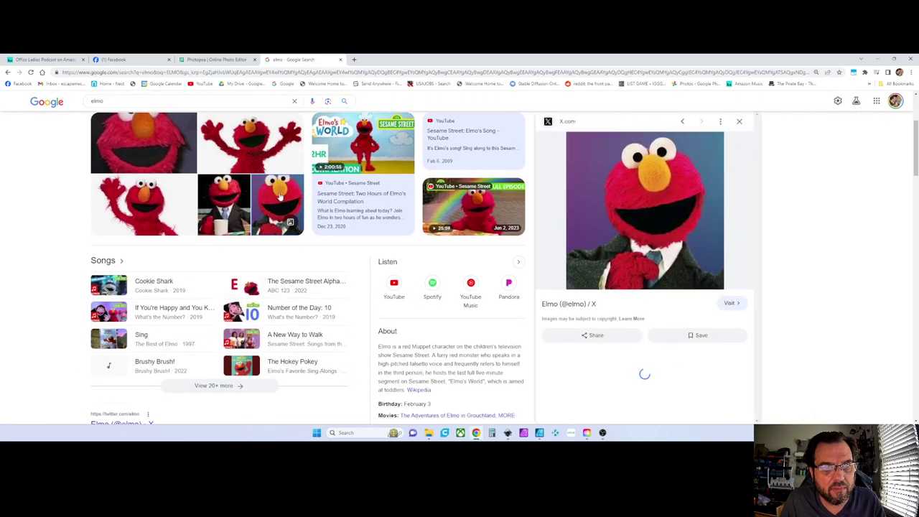
{"action": "right_click", "coordinate": [644, 213]}
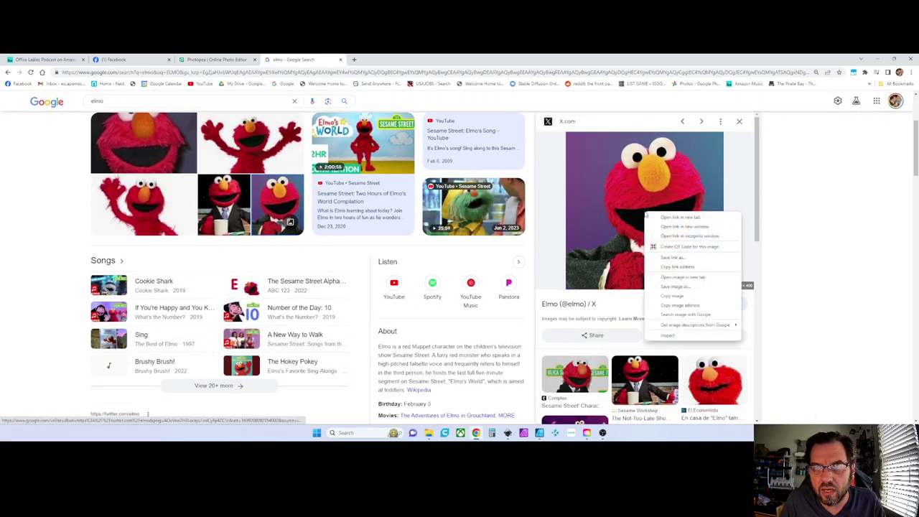
{"action": "left_click", "coordinate": [672, 298]}
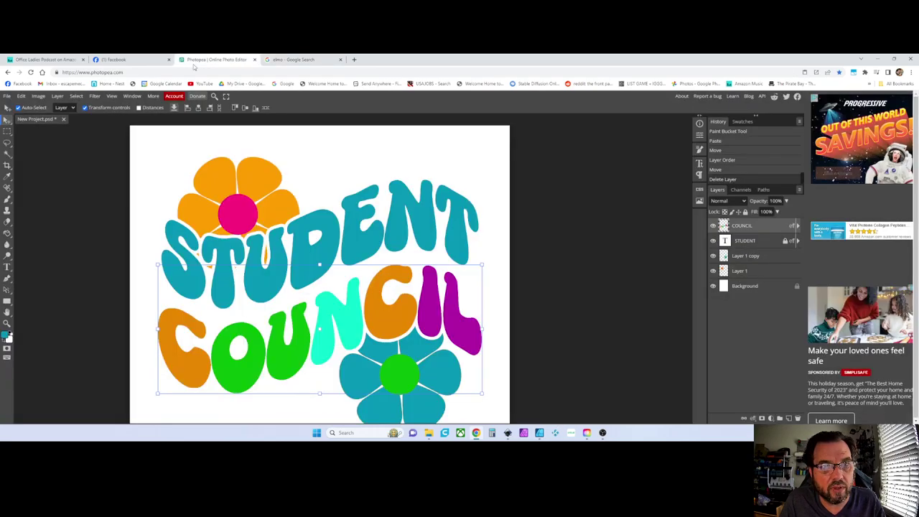
Paste the Elmo image into the Photopea design as a new layer, enlarge it to about 309%, and center it over the lettering.
{"action": "left_click", "coordinate": [218, 60]}
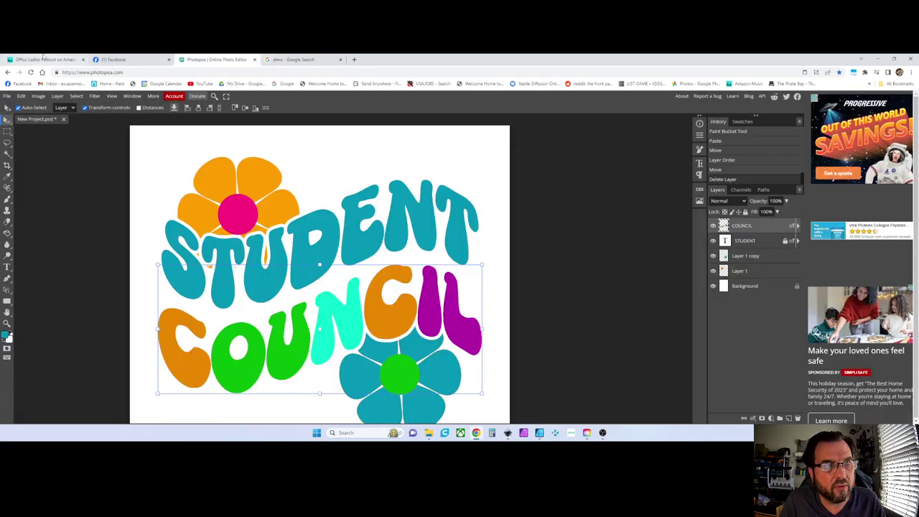
{"action": "left_click", "coordinate": [25, 98]}
{"action": "left_click", "coordinate": [43, 192]}
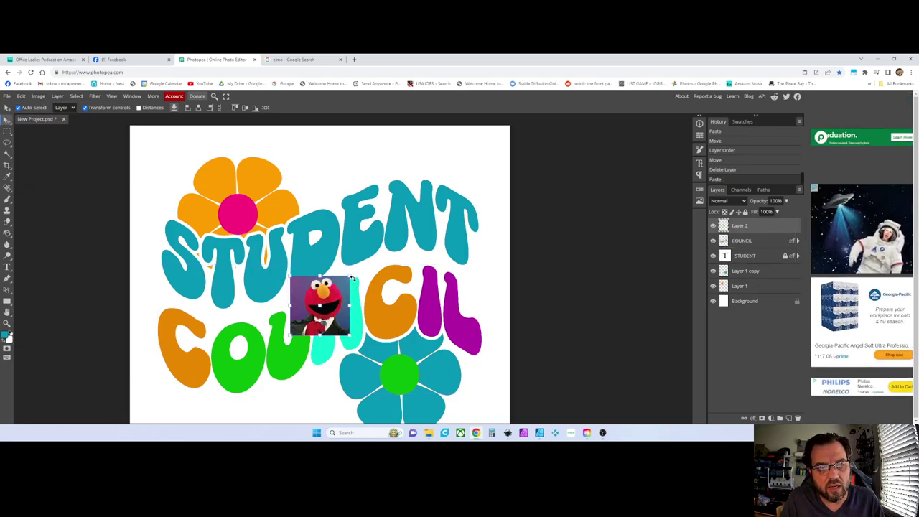
{"action": "left_click_drag", "start_coordinate": [353, 278], "coordinate": [474, 152]}
{"action": "left_click_drag", "start_coordinate": [381, 244], "coordinate": [352, 250]}
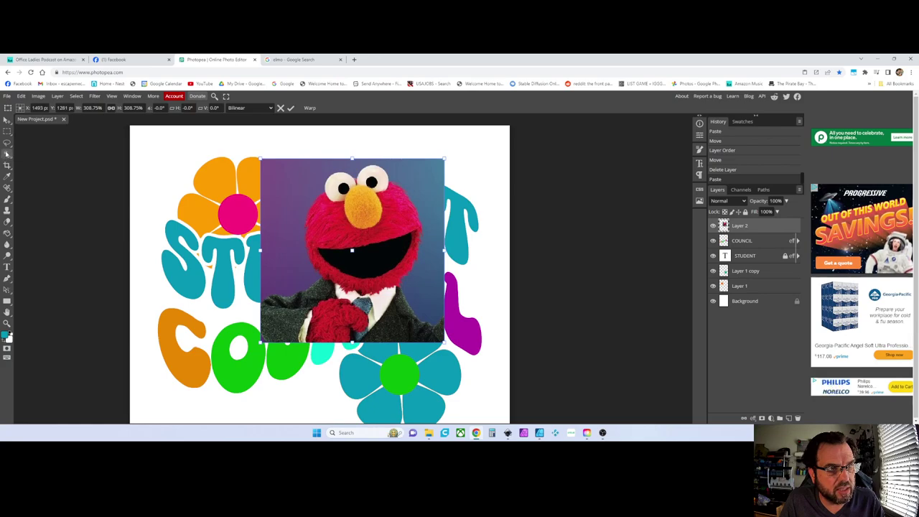
Try selecting the purple and blue background around Elmo with the Magic Wand, and run Select Subject on the image.
{"action": "left_click", "coordinate": [7, 154]}
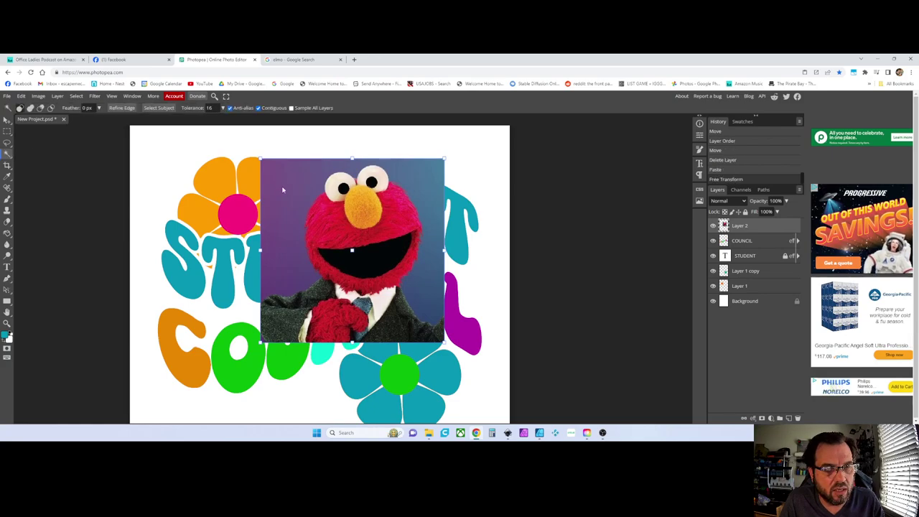
{"action": "left_click", "coordinate": [287, 196]}
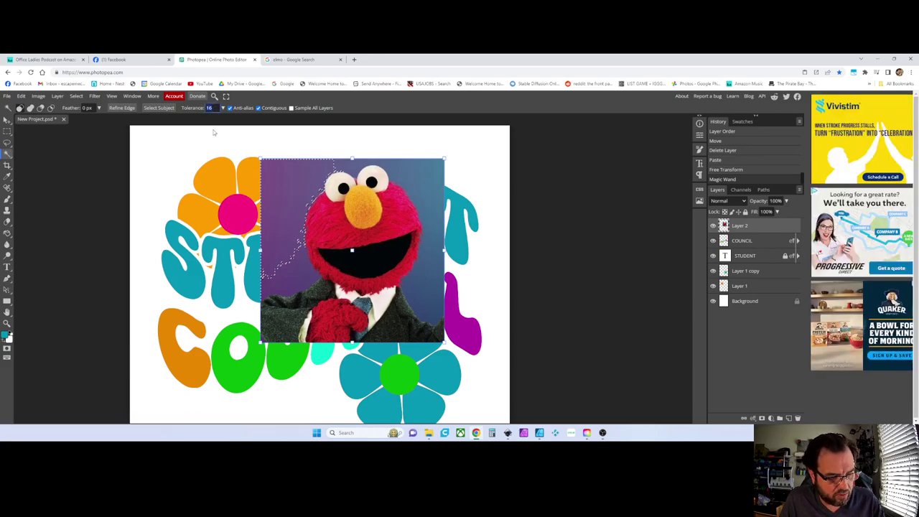
{"action": "left_click", "coordinate": [413, 169]}
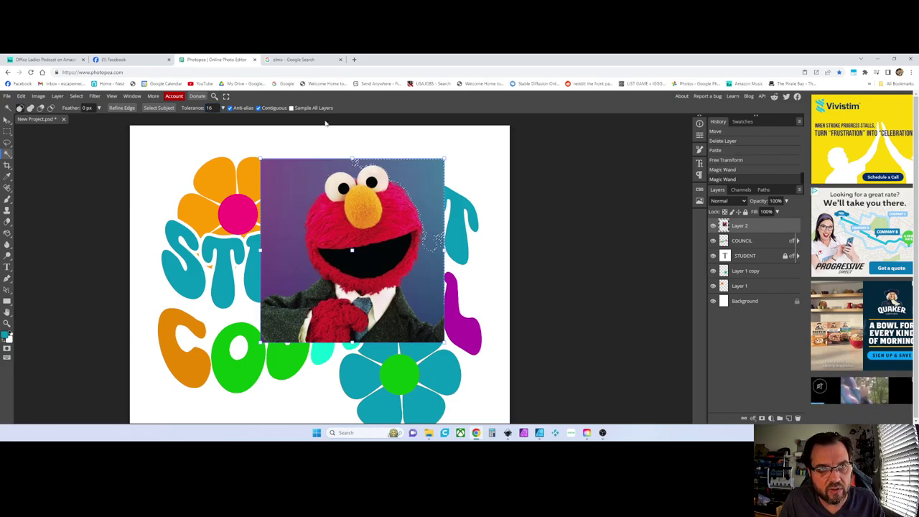
{"action": "left_click", "coordinate": [154, 108]}
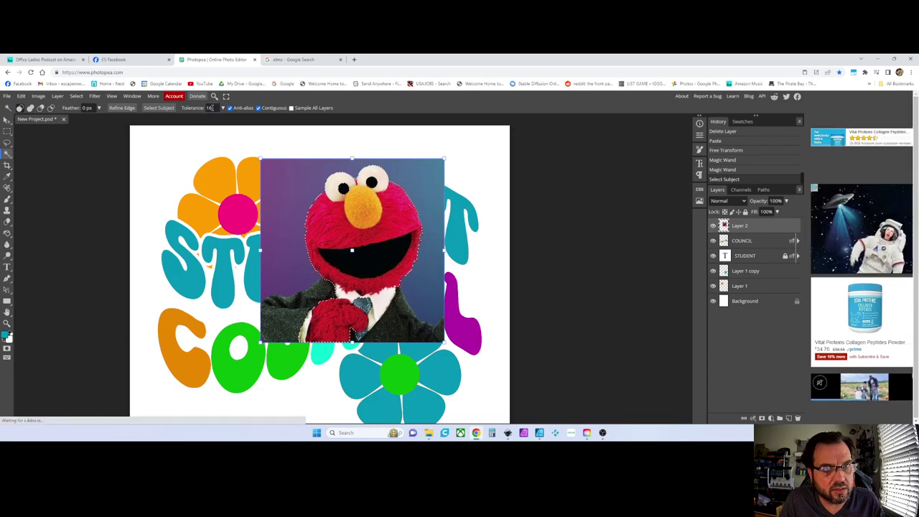
Set the Magic Wand tolerance to 12 and try Select Subject again, skipping the video ad.
{"action": "left_click_drag", "start_coordinate": [200, 108], "coordinate": [189, 108]}
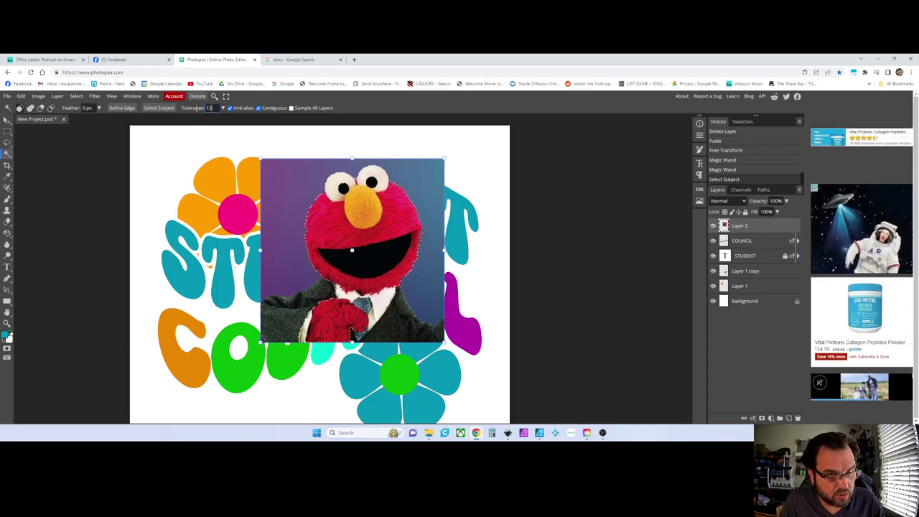
{"action": "left_click", "coordinate": [171, 109]}
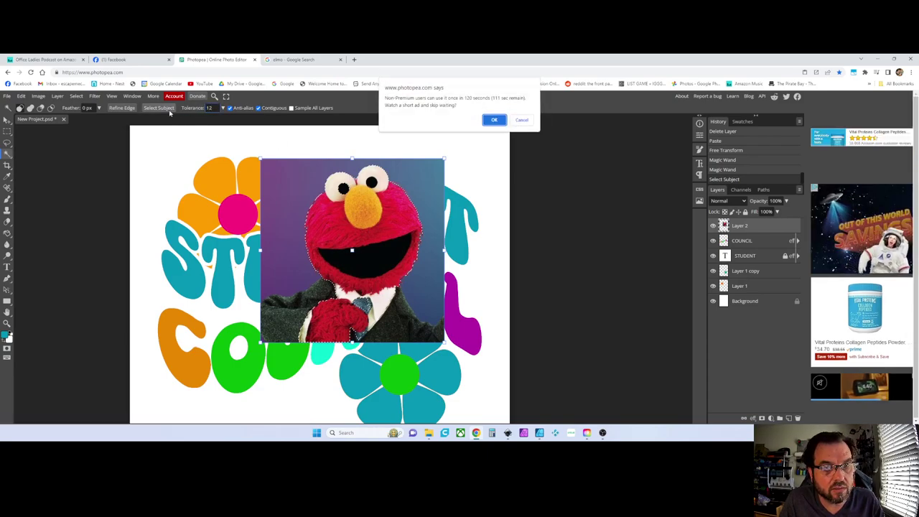
{"action": "left_click", "coordinate": [494, 120]}
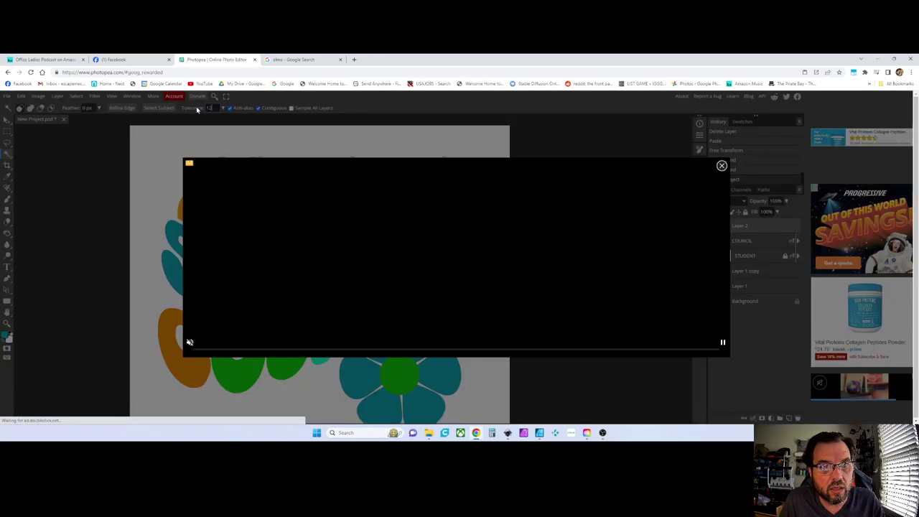
{"action": "left_click", "coordinate": [721, 166]}
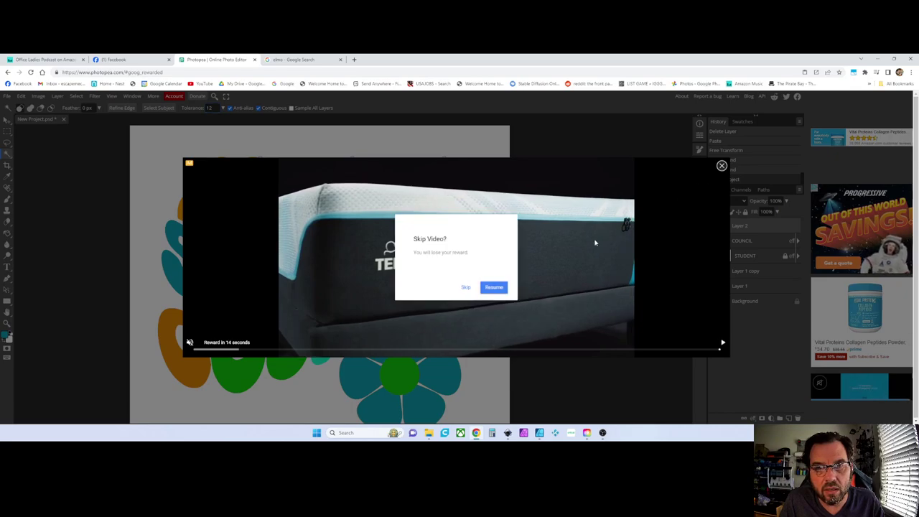
{"action": "left_click", "coordinate": [464, 287]}
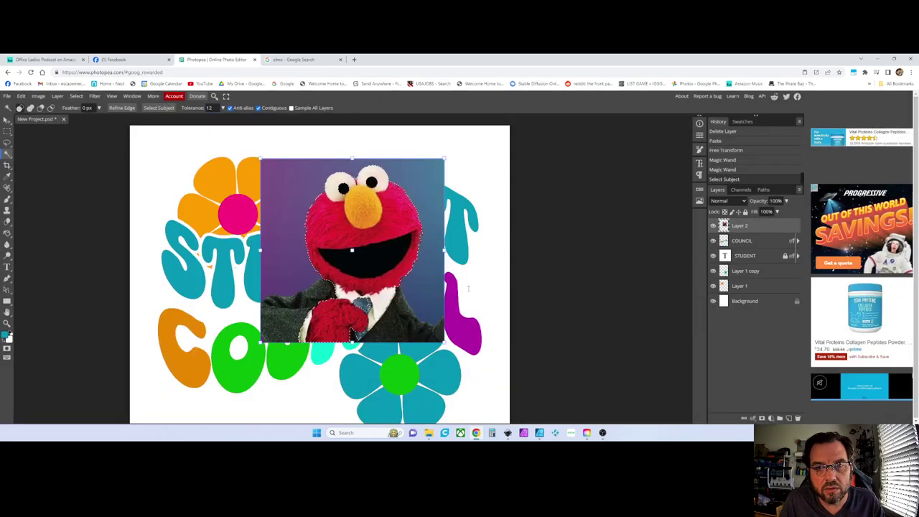
Switch to Quick Selection, clear the current selection, and try Select Subject on Elmo.
{"action": "right_click", "coordinate": [7, 153]}
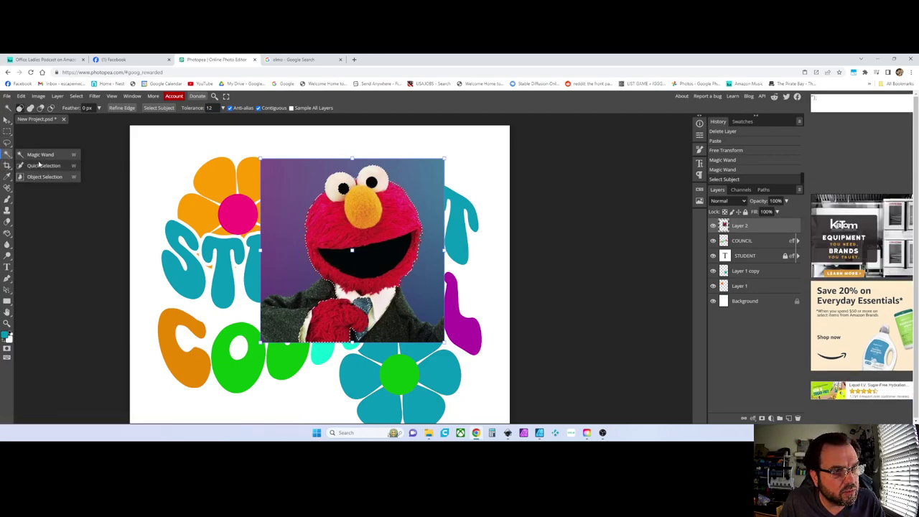
{"action": "left_click", "coordinate": [33, 161]}
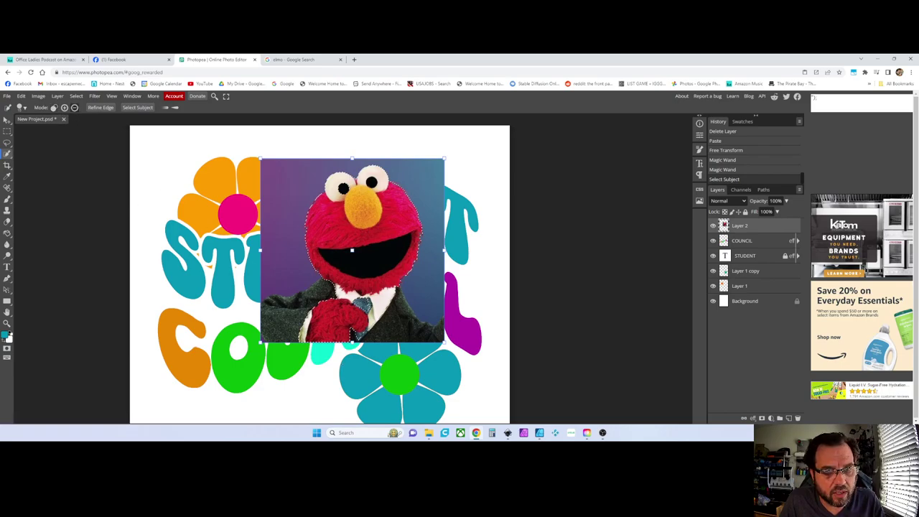
{"action": "key", "text": "ctrl+d"}
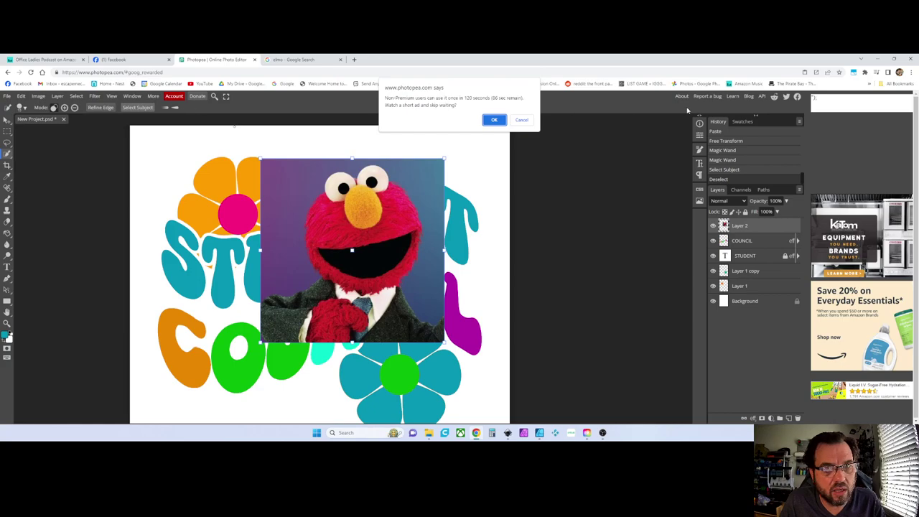
{"action": "left_click", "coordinate": [497, 119]}
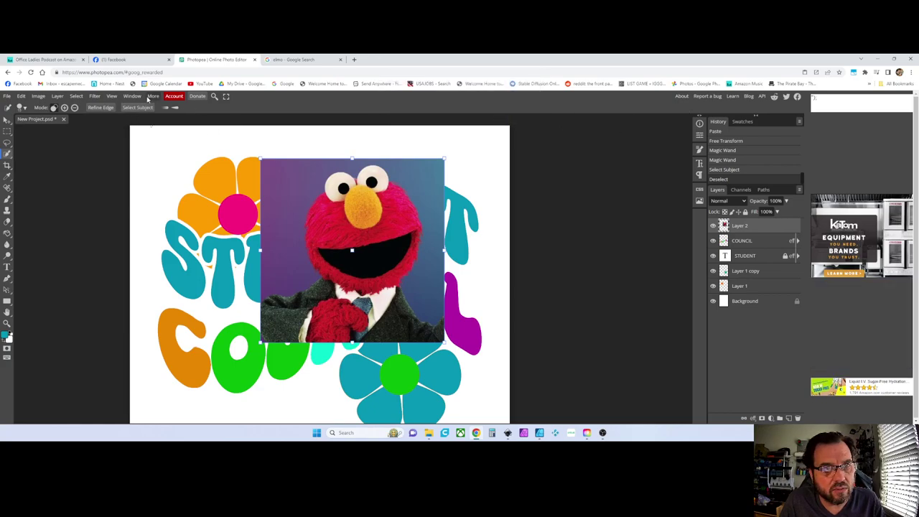
Return to the Magic Wand with a tolerance of 10, try Select Subject once more, and decline the ad.
{"action": "right_click", "coordinate": [8, 154]}
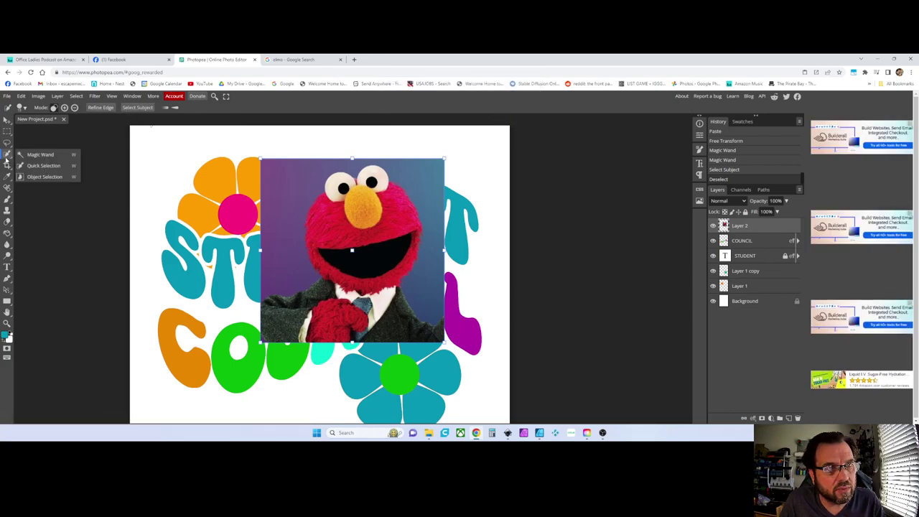
{"action": "left_click", "coordinate": [20, 154]}
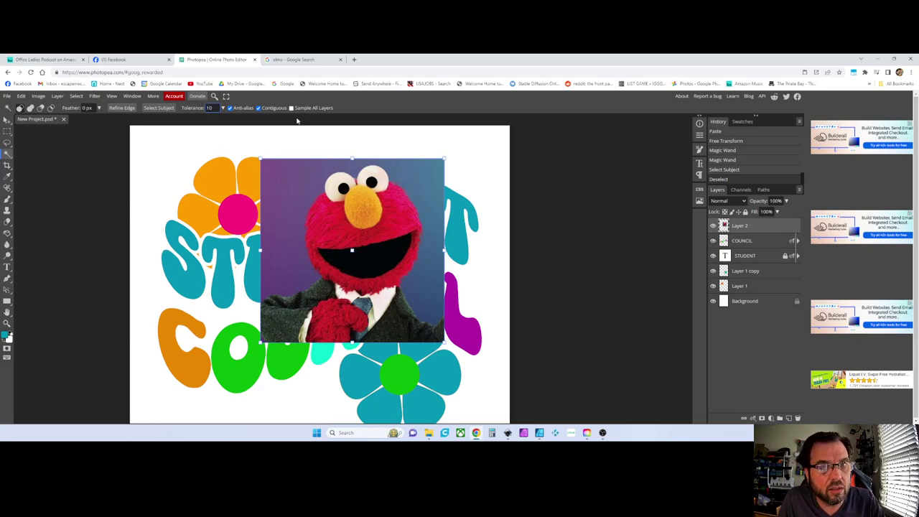
{"action": "left_click", "coordinate": [159, 108]}
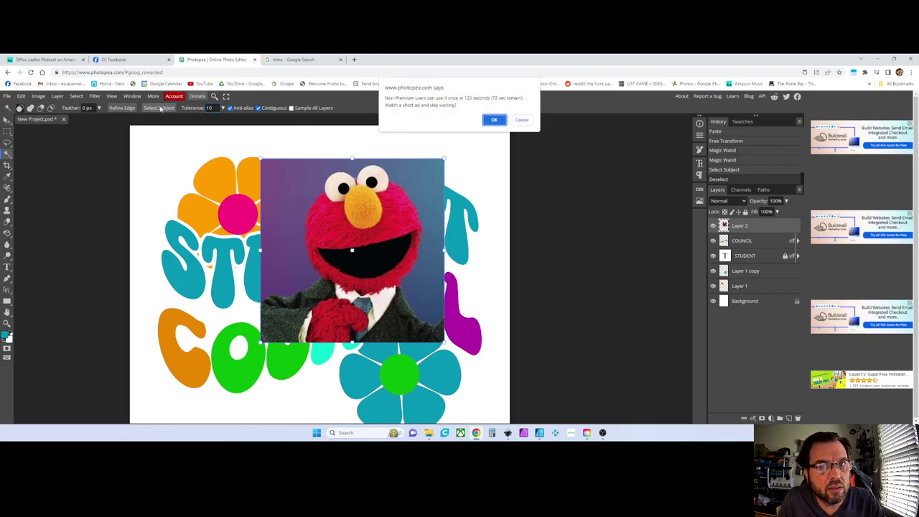
{"action": "left_click", "coordinate": [521, 120]}
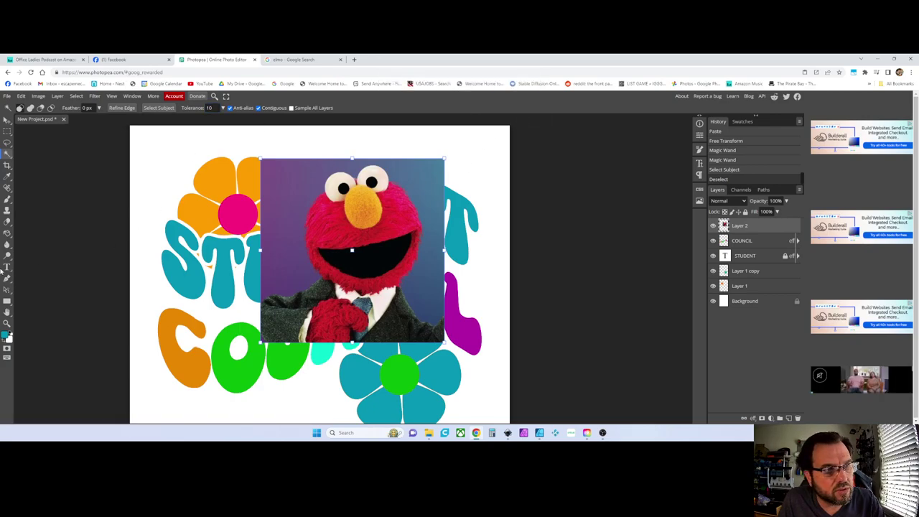
Erase the purple background beside and above Elmo's head on the flower side with the Background Eraser at tolerance 40.
{"action": "left_click", "coordinate": [9, 224]}
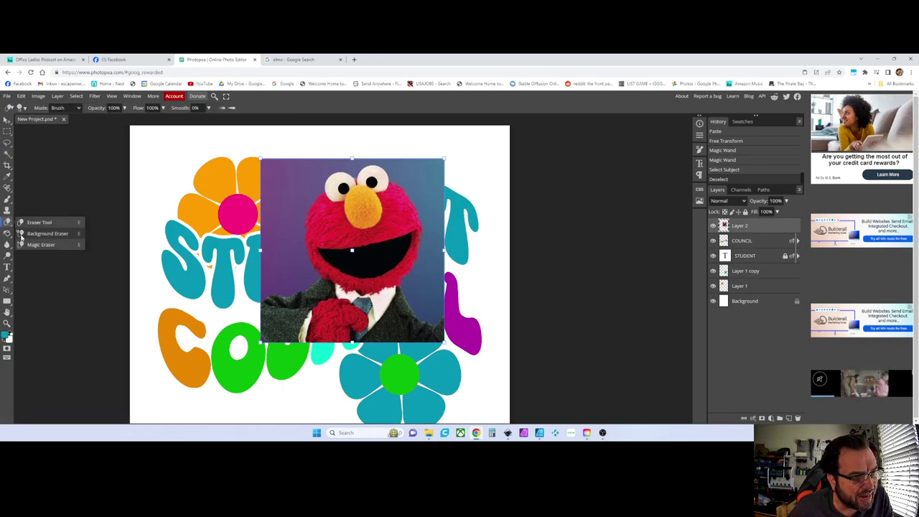
{"action": "left_click", "coordinate": [43, 234]}
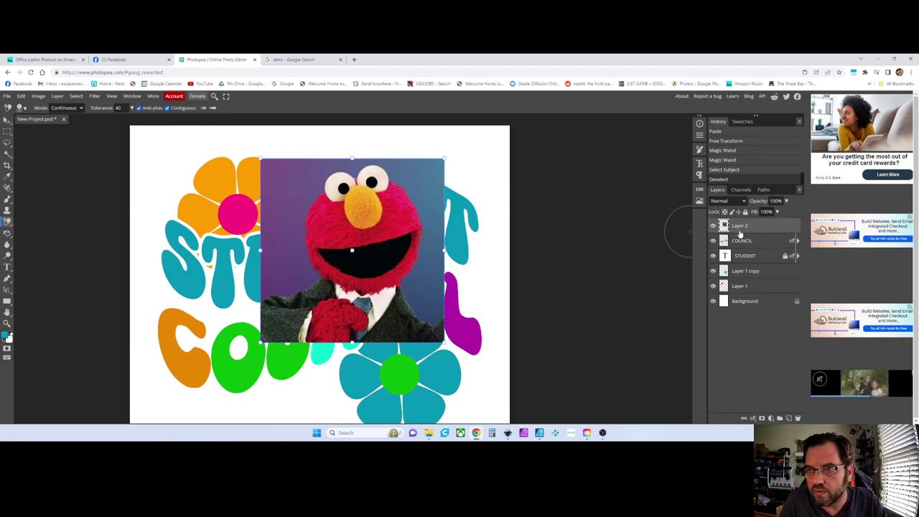
{"action": "left_click", "coordinate": [304, 255]}
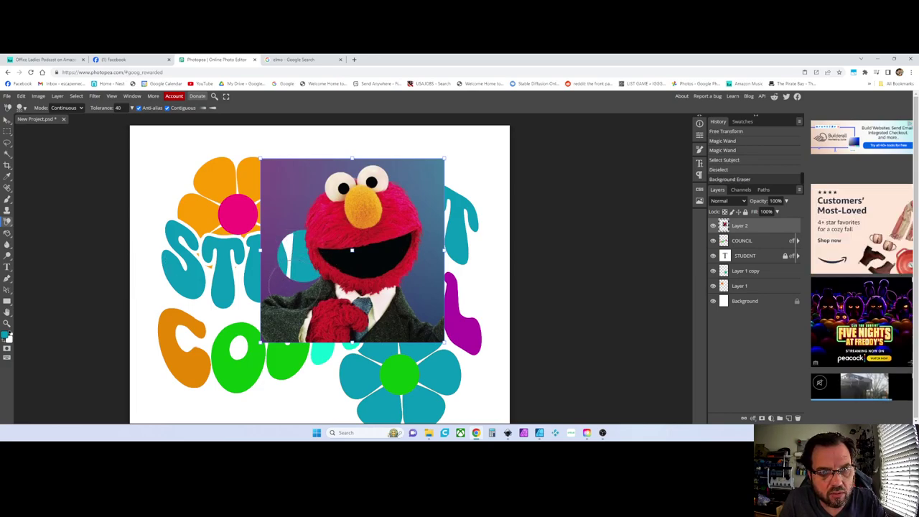
{"action": "mouse_move", "coordinate": [289, 282]}
{"action": "left_mouse_down"}
{"action": "mouse_move", "coordinate": [305, 287]}
{"action": "mouse_move", "coordinate": [323, 277]}
{"action": "mouse_move", "coordinate": [316, 291]}
{"action": "left_mouse_up"}
{"action": "left_click", "coordinate": [291, 208]}
{"action": "mouse_move", "coordinate": [305, 190]}
{"action": "left_mouse_down"}
{"action": "mouse_move", "coordinate": [316, 175]}
{"action": "mouse_move", "coordinate": [276, 172]}
{"action": "left_mouse_up"}
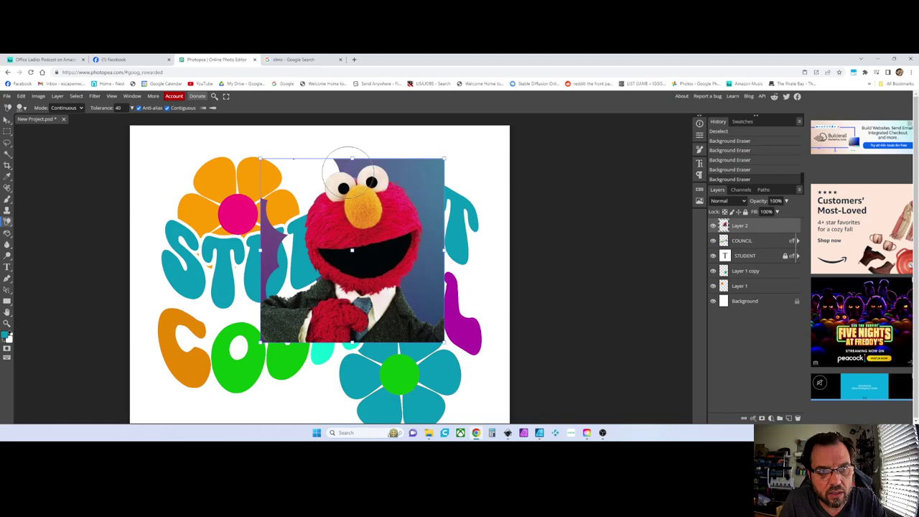
Undo the stroke that cut into Elmo's eye, and erase the blue background down his other side to the jacket sleeve.
{"action": "left_click_drag", "start_coordinate": [348, 163], "coordinate": [346, 172]}
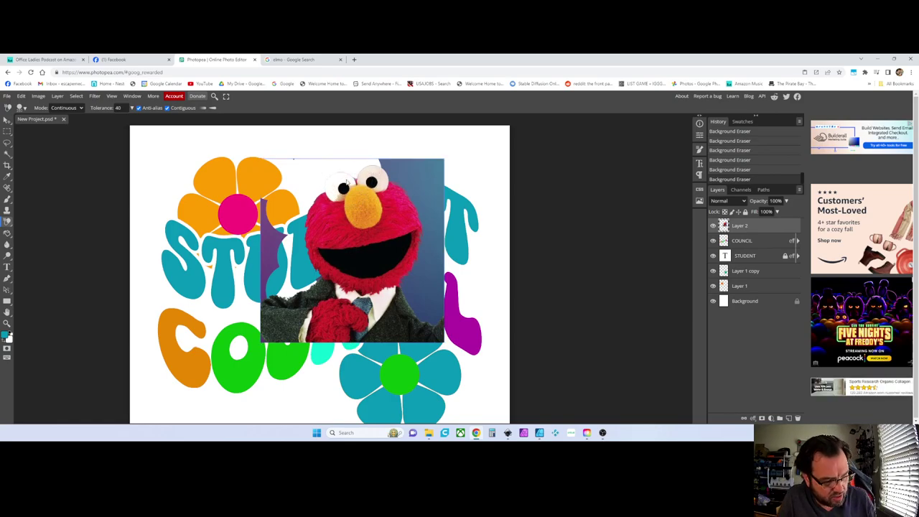
{"action": "key", "text": "ctrl+z"}
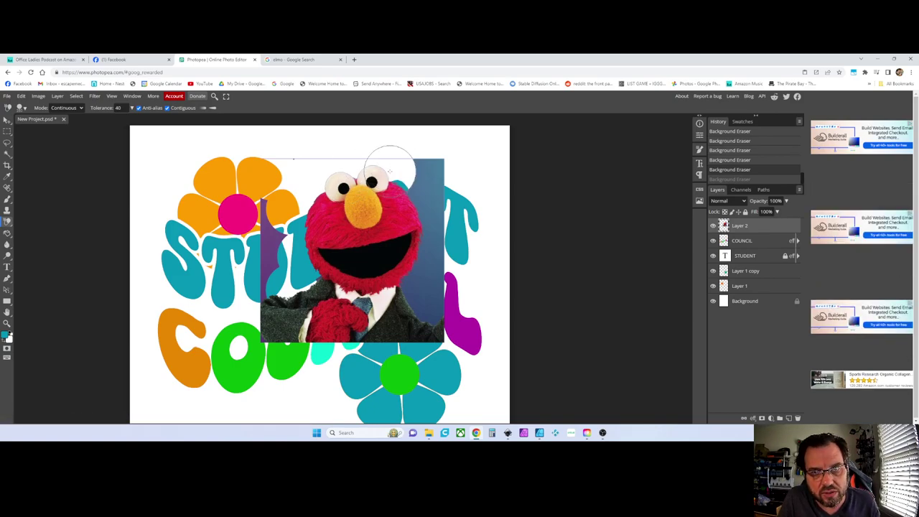
{"action": "mouse_move", "coordinate": [389, 170]}
{"action": "left_mouse_down"}
{"action": "mouse_move", "coordinate": [425, 215]}
{"action": "mouse_move", "coordinate": [426, 273]}
{"action": "mouse_move", "coordinate": [411, 300]}
{"action": "mouse_move", "coordinate": [423, 316]}
{"action": "mouse_move", "coordinate": [431, 310]}
{"action": "mouse_move", "coordinate": [422, 302]}
{"action": "mouse_move", "coordinate": [442, 308]}
{"action": "mouse_move", "coordinate": [430, 327]}
{"action": "left_mouse_up"}
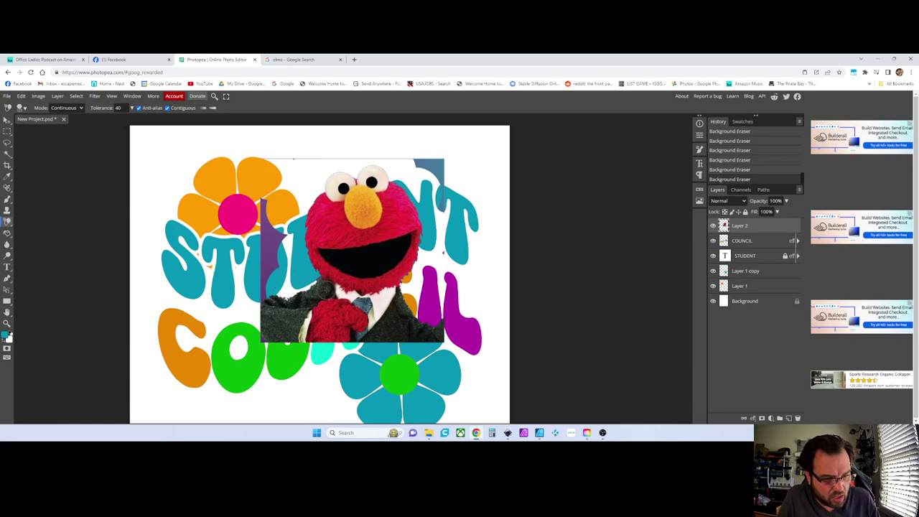
Erase the leftover purple patch between Elmo's chin and his jacket shoulder with the Background Eraser.
{"action": "scroll", "coordinate": [327, 287], "scroll_direction": "up", "scroll_amount": 5}
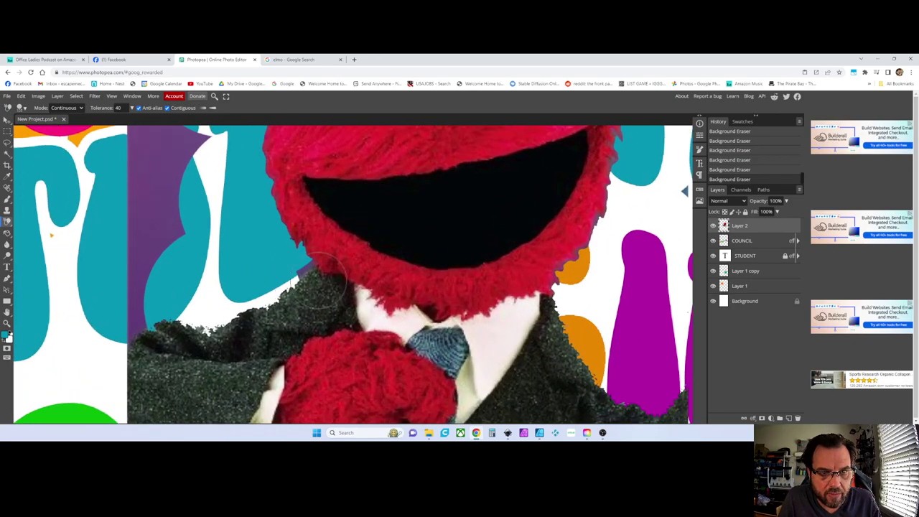
{"action": "scroll", "coordinate": [321, 280], "scroll_direction": "up", "scroll_amount": 2}
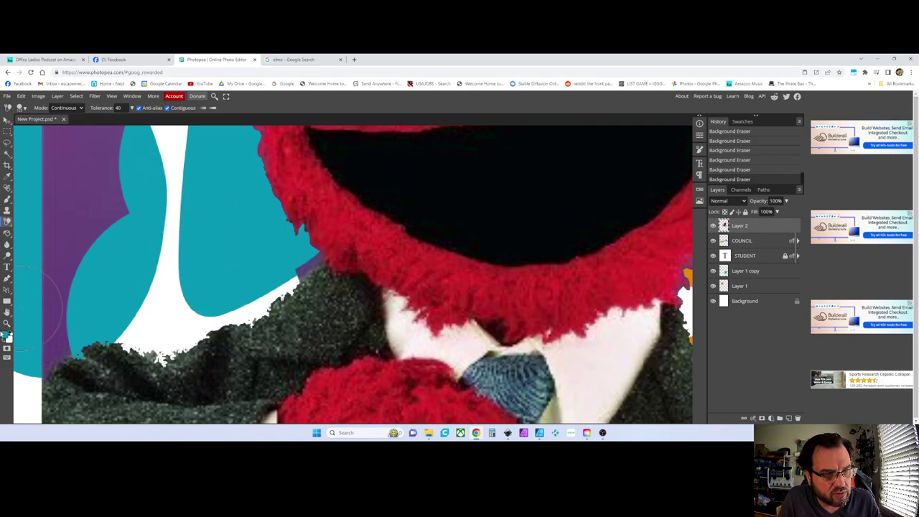
{"action": "left_click", "coordinate": [7, 325]}
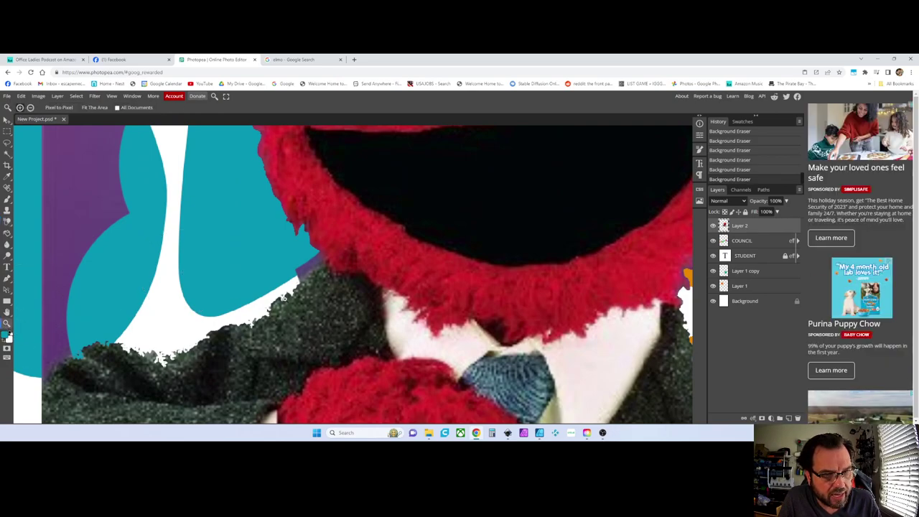
{"action": "scroll", "coordinate": [306, 270], "scroll_direction": "up", "scroll_amount": 3}
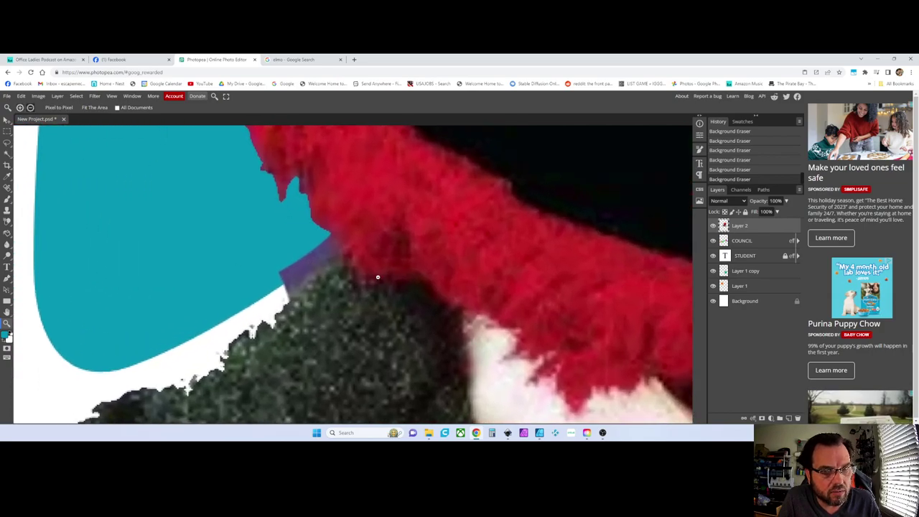
{"action": "scroll", "coordinate": [308, 265], "scroll_direction": "down", "scroll_amount": 3}
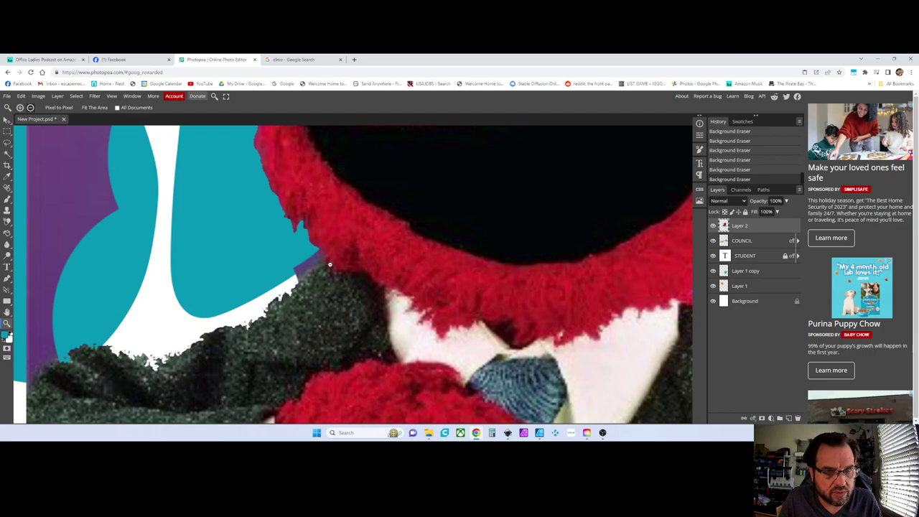
{"action": "left_click", "coordinate": [8, 221]}
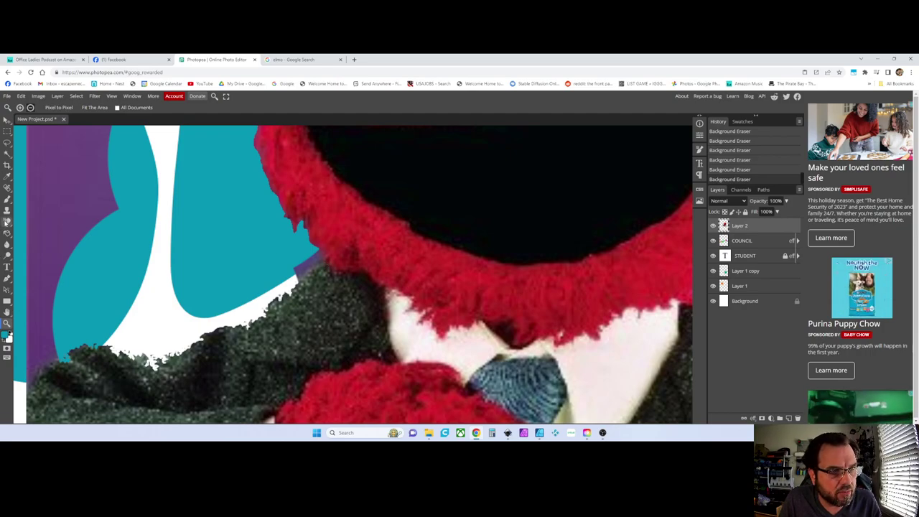
{"action": "left_click", "coordinate": [304, 268]}
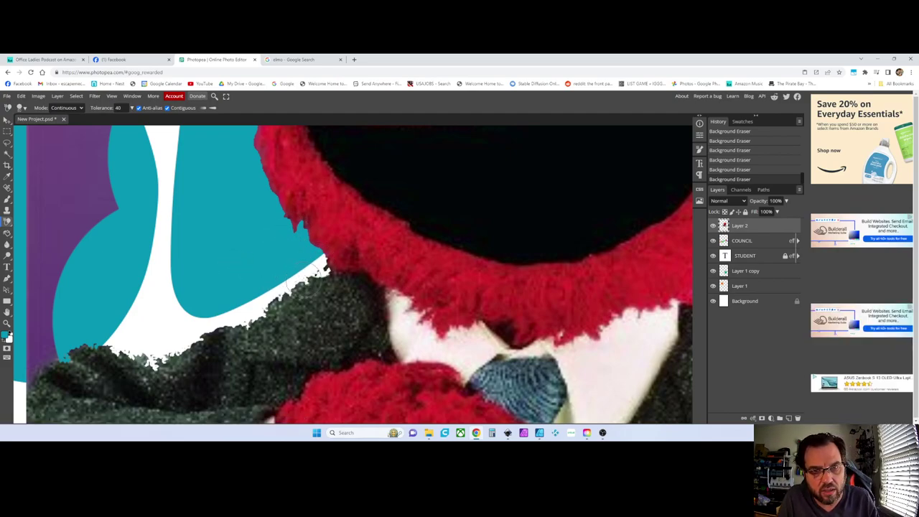
Erase spots of the remaining purple strip over the STUDENT lettering and its lower end above the jacket sleeve.
{"action": "scroll", "coordinate": [326, 277], "scroll_direction": "right", "scroll_amount": 3}
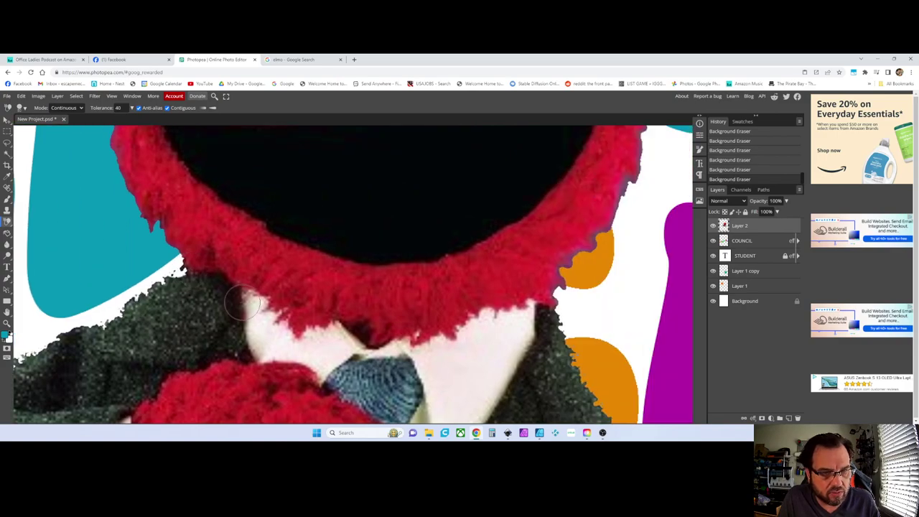
{"action": "scroll", "coordinate": [188, 297], "scroll_direction": "left", "scroll_amount": 6}
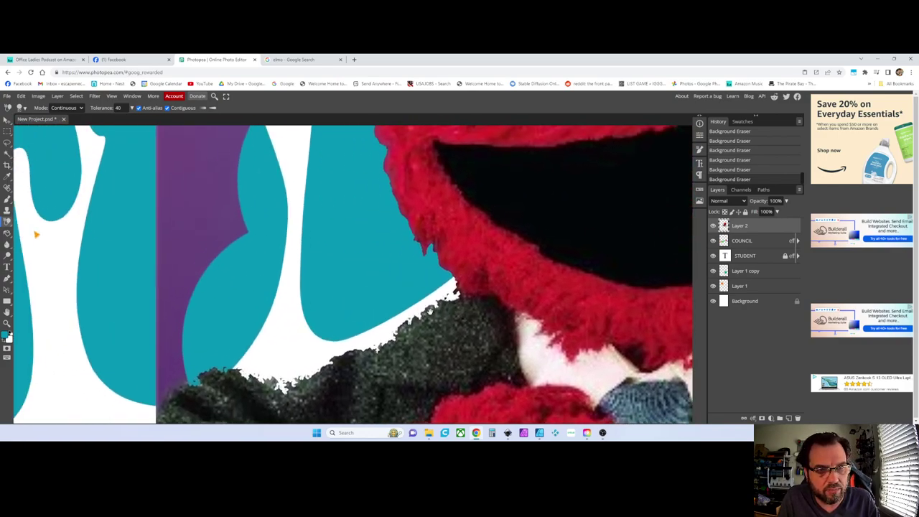
{"action": "scroll", "coordinate": [352, 272], "scroll_direction": "down", "scroll_amount": 3}
{"action": "scroll", "coordinate": [352, 272], "scroll_direction": "left", "scroll_amount": 5}
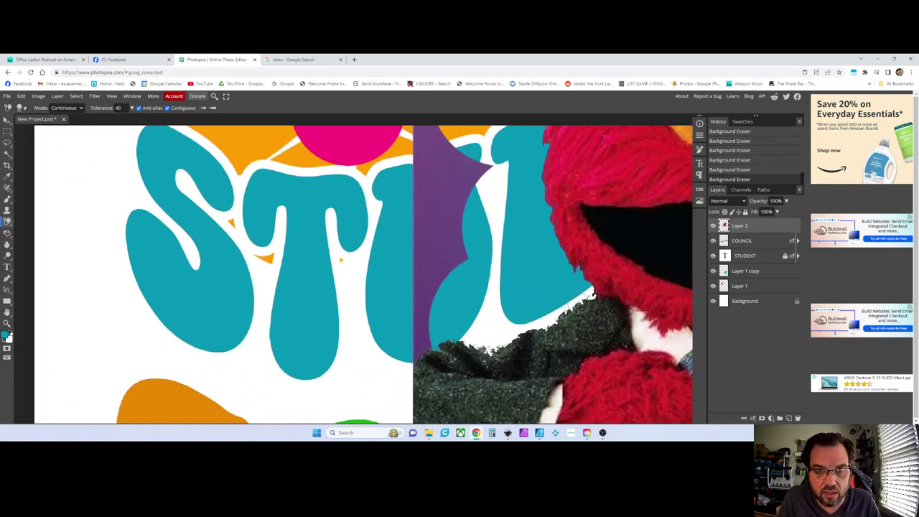
{"action": "scroll", "coordinate": [560, 298], "scroll_direction": "down", "scroll_amount": 1}
{"action": "scroll", "coordinate": [561, 298], "scroll_direction": "up", "scroll_amount": 2}
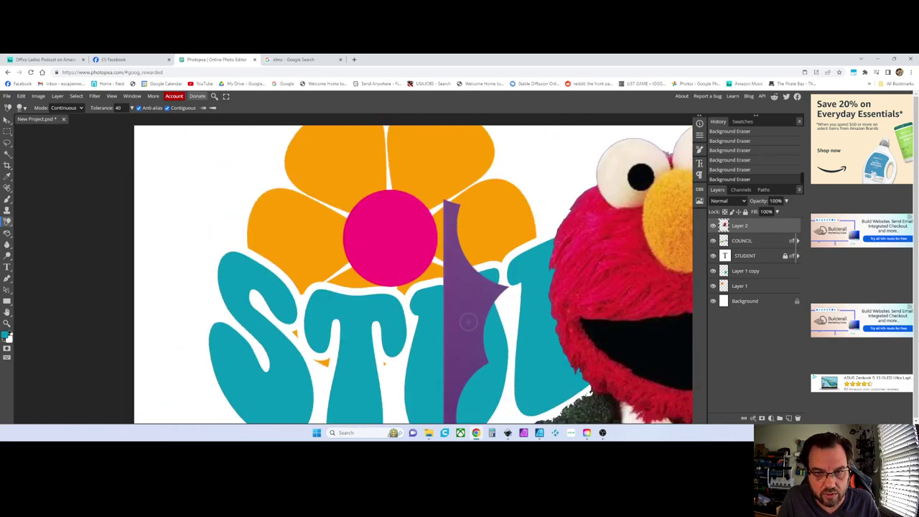
{"action": "left_click", "coordinate": [460, 311]}
{"action": "left_click", "coordinate": [467, 286]}
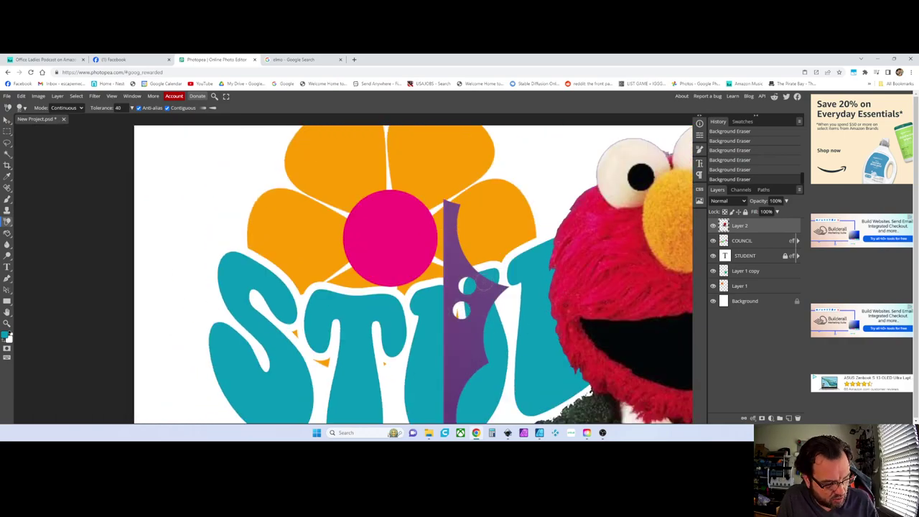
{"action": "scroll", "coordinate": [443, 345], "scroll_direction": "down", "scroll_amount": 2}
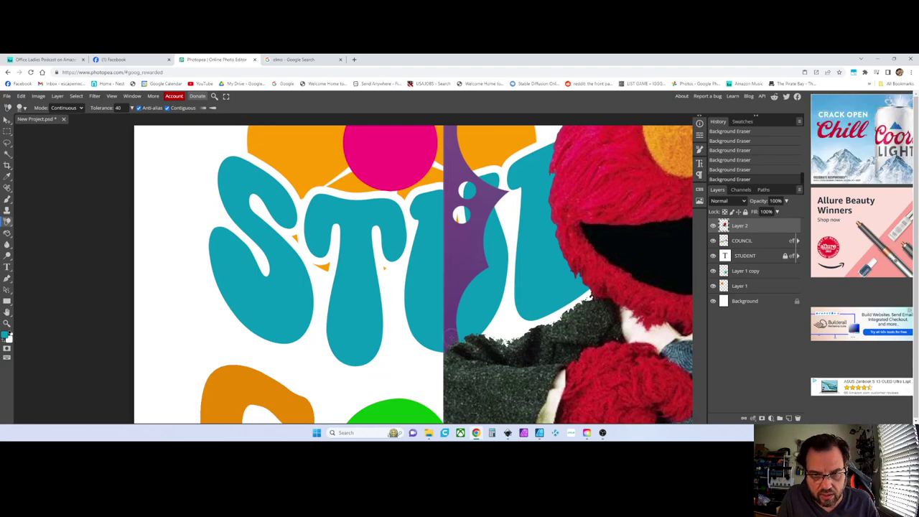
{"action": "left_click", "coordinate": [451, 338]}
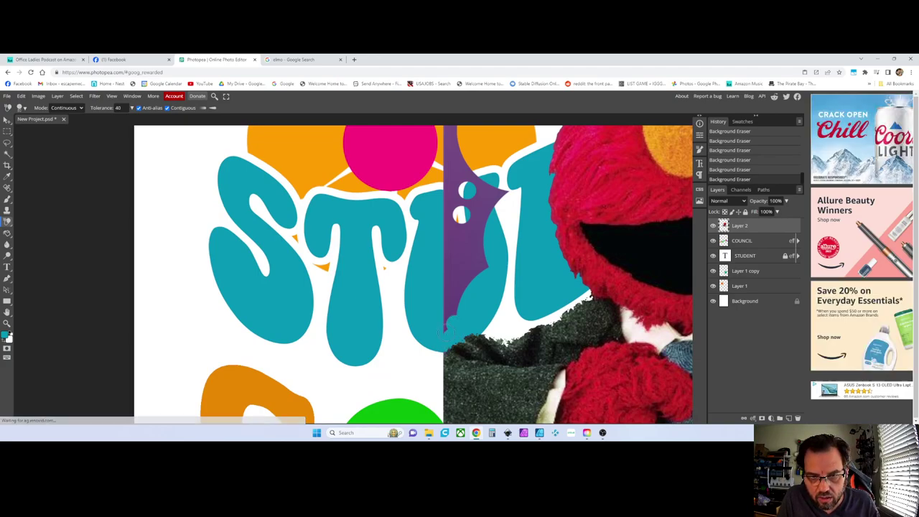
{"action": "left_click", "coordinate": [445, 327]}
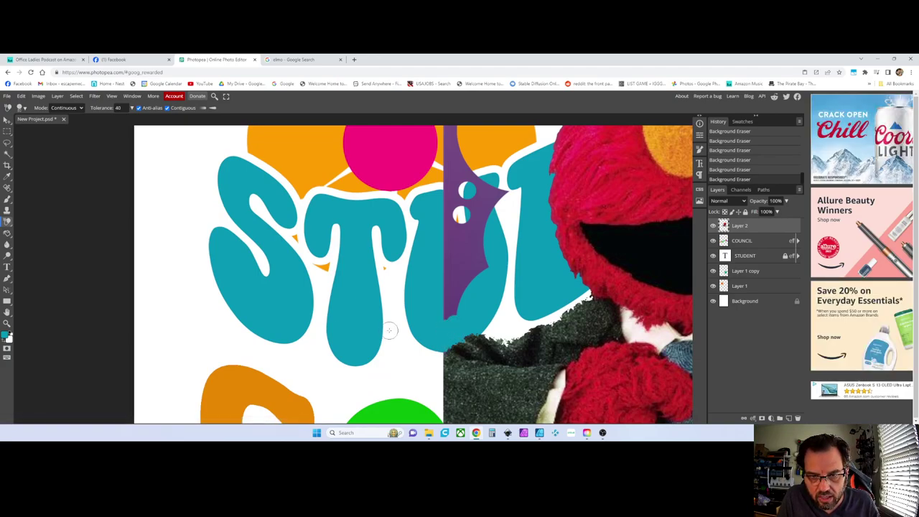
Switch to the regular Eraser with a larger brush and wipe away the rest of the purple strip and nearby edge remnants.
{"action": "right_click", "coordinate": [9, 222]}
{"action": "left_click", "coordinate": [35, 221]}
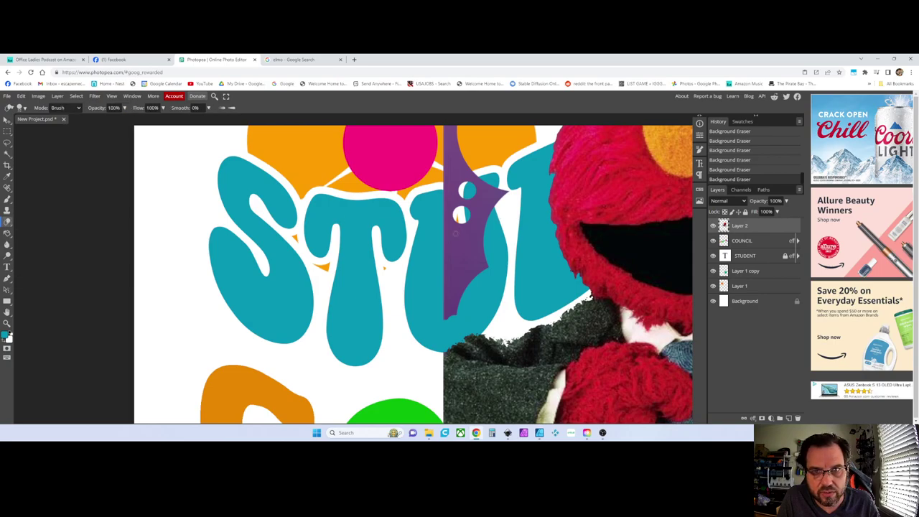
{"action": "key", "text": "bracketright"}
{"action": "key", "text": "bracketright"}
{"action": "key", "text": "bracketright"}
{"action": "left_click_drag", "start_coordinate": [453, 244], "coordinate": [451, 281]}
{"action": "left_click", "coordinate": [448, 287]}
{"action": "mouse_move", "coordinate": [502, 215]}
{"action": "left_mouse_down"}
{"action": "mouse_move", "coordinate": [479, 199]}
{"action": "mouse_move", "coordinate": [453, 186]}
{"action": "mouse_move", "coordinate": [461, 278]}
{"action": "mouse_move", "coordinate": [451, 373]}
{"action": "mouse_move", "coordinate": [459, 193]}
{"action": "mouse_move", "coordinate": [568, 194]}
{"action": "mouse_move", "coordinate": [508, 211]}
{"action": "mouse_move", "coordinate": [319, 205]}
{"action": "left_mouse_up"}
{"action": "scroll", "coordinate": [467, 215], "scroll_direction": "up", "scroll_amount": 3}
{"action": "left_click", "coordinate": [452, 329]}
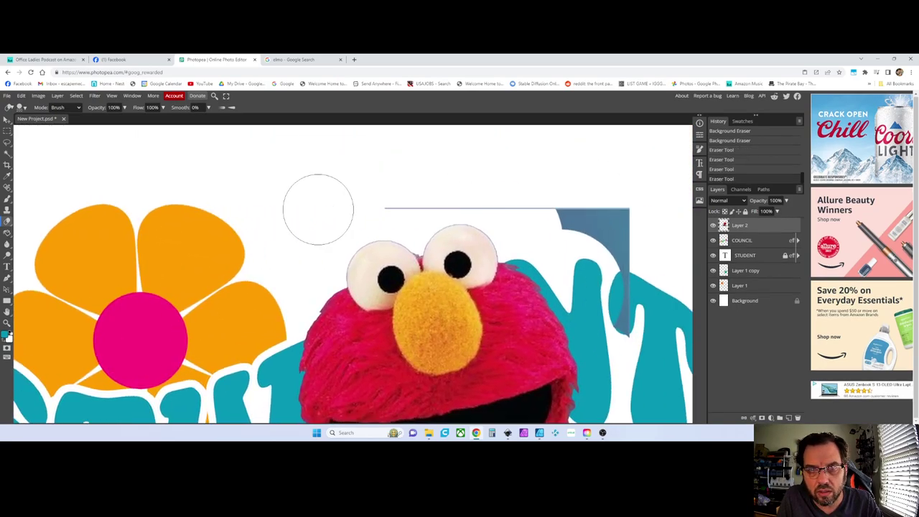
Erase the thin line above Elmo's head and the blue corner remnant over the T of STUDENT.
{"action": "mouse_move", "coordinate": [475, 188]}
{"action": "left_mouse_down"}
{"action": "mouse_move", "coordinate": [543, 188]}
{"action": "mouse_move", "coordinate": [596, 205]}
{"action": "left_mouse_up"}
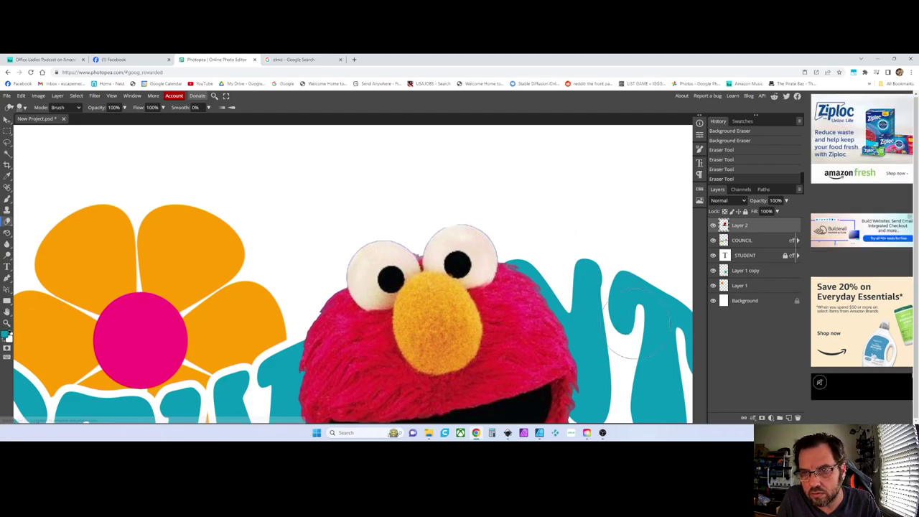
{"action": "scroll", "coordinate": [632, 323], "scroll_direction": "down", "scroll_amount": 3}
{"action": "left_click", "coordinate": [627, 215]}
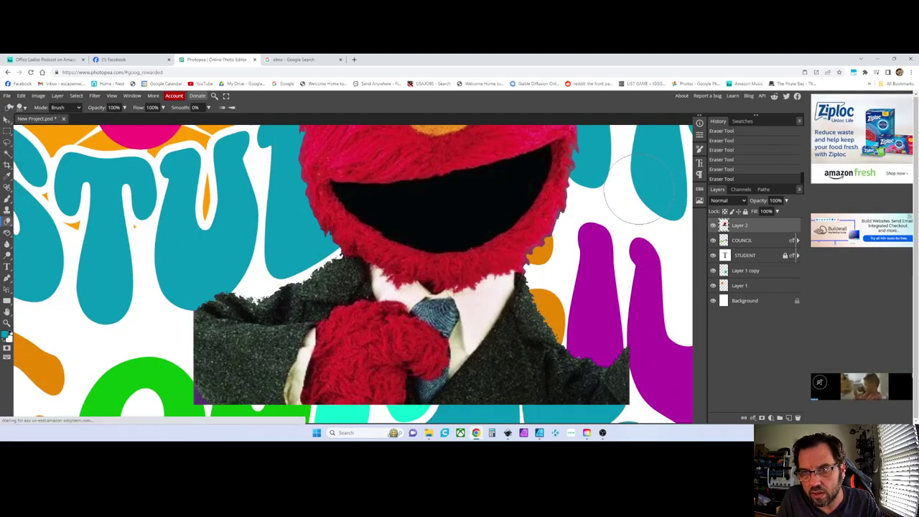
Return to the Background Eraser and remove the purple remnant at the lower outer corner of Elmo's jacket sleeve.
{"action": "scroll", "coordinate": [628, 267], "scroll_direction": "right", "scroll_amount": 2}
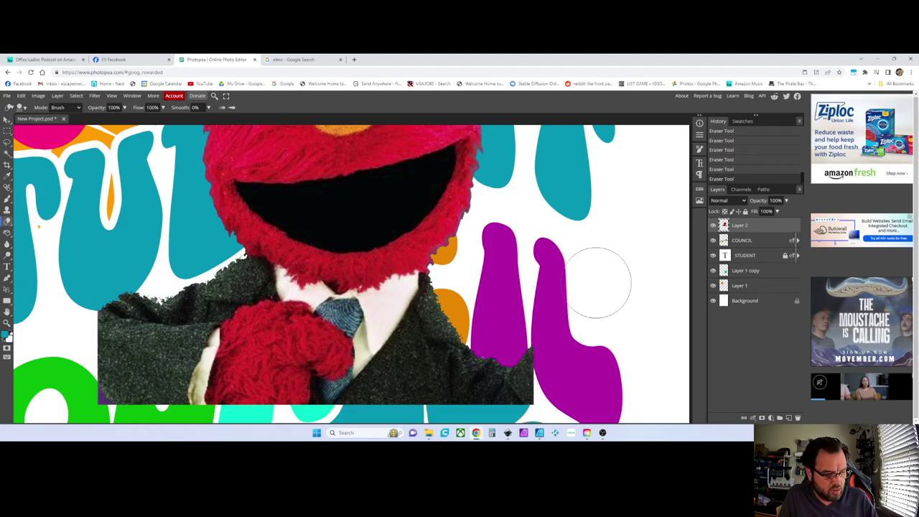
{"action": "scroll", "coordinate": [595, 287], "scroll_direction": "down", "scroll_amount": 1}
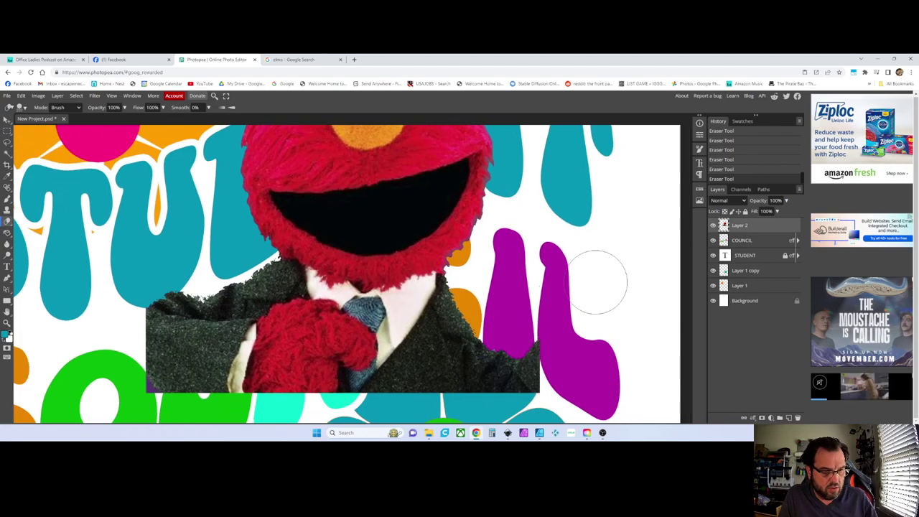
{"action": "right_click", "coordinate": [7, 221]}
{"action": "left_click", "coordinate": [48, 266]}
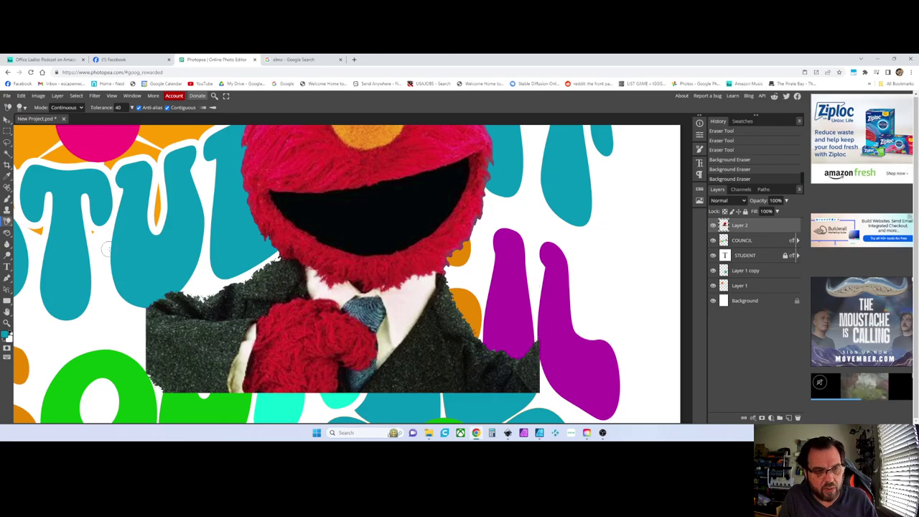
Move the Elmo cutout down over the middle of the COUNCIL lettering, overlapping the edge of the teal flower.
{"action": "left_click", "coordinate": [7, 121]}
{"action": "scroll", "coordinate": [295, 293], "scroll_direction": "right", "scroll_amount": 3}
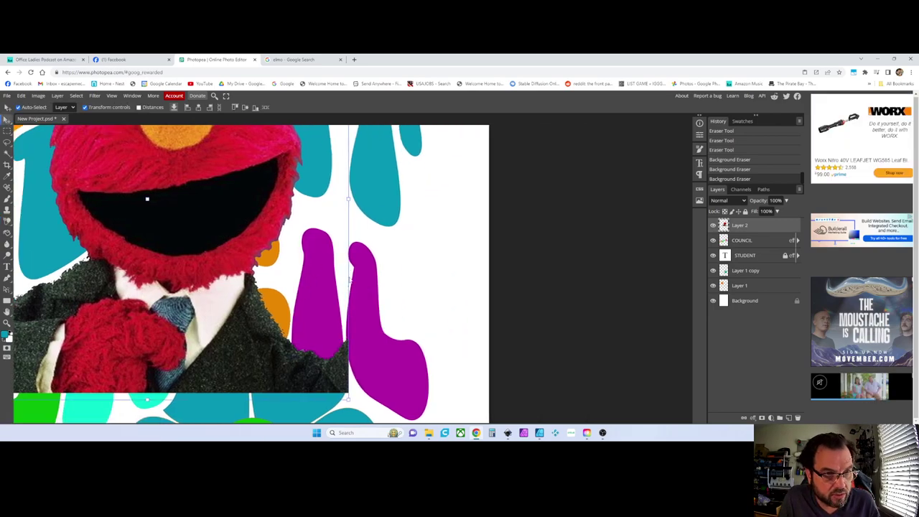
{"action": "scroll", "coordinate": [183, 221], "scroll_direction": "down", "scroll_amount": 5}
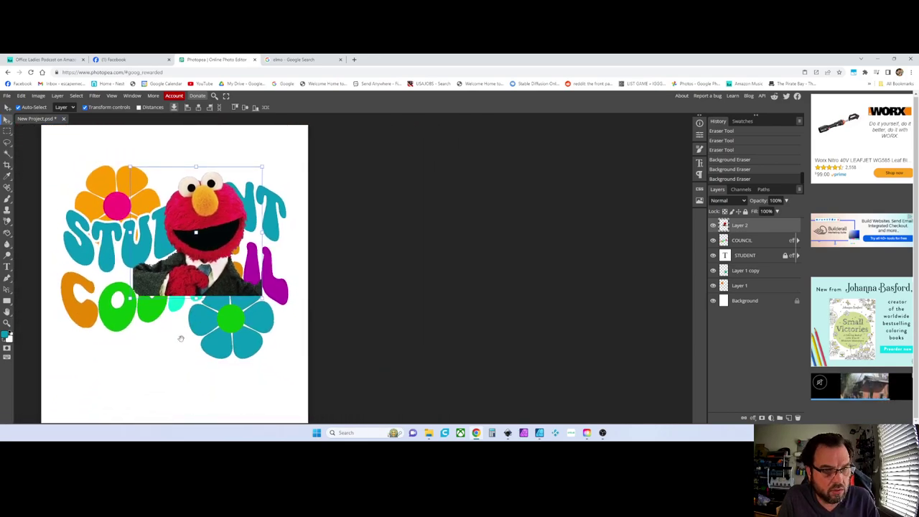
{"action": "scroll", "coordinate": [181, 338], "scroll_direction": "left", "scroll_amount": 3}
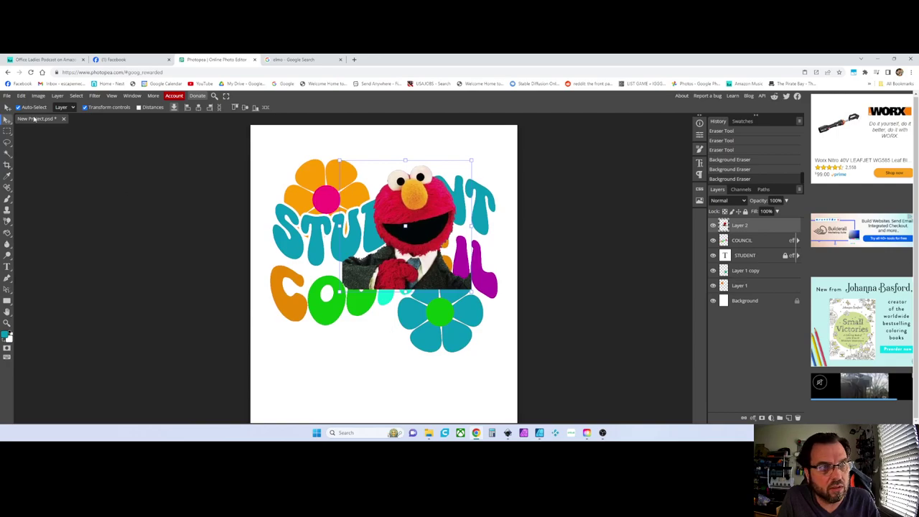
{"action": "left_click_drag", "start_coordinate": [393, 218], "coordinate": [404, 322]}
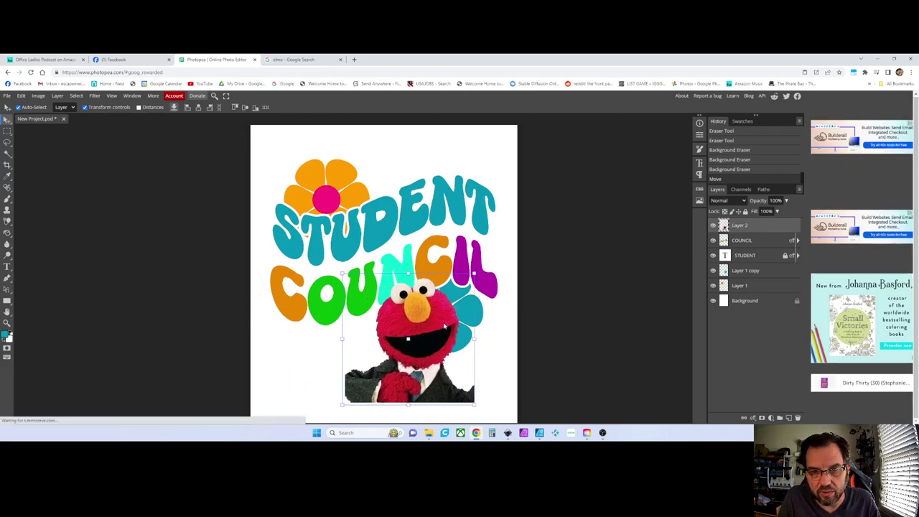
{"action": "left_click_drag", "start_coordinate": [443, 327], "coordinate": [431, 289]}
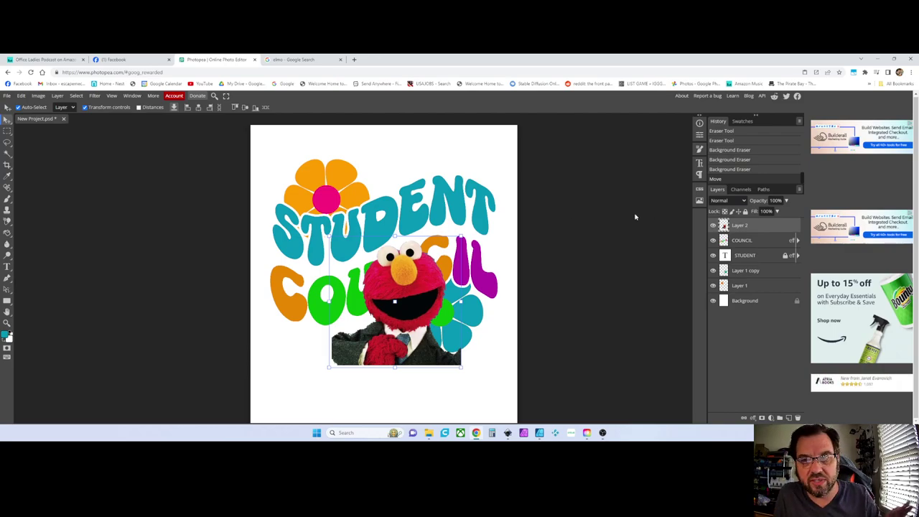
{"action": "mouse_move", "coordinate": [429, 286]}
{"action": "left_mouse_down"}
{"action": "mouse_move", "coordinate": [374, 284]}
{"action": "mouse_move", "coordinate": [414, 282]}
{"action": "left_mouse_up"}
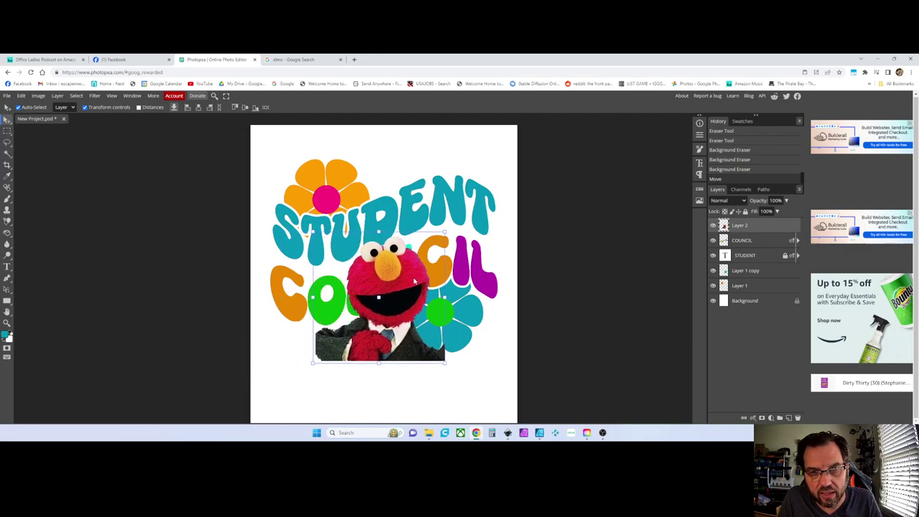
Try placing the Elmo layer beneath the lettering and teal flower, and the COUNCIL layer behind the teal flower.
{"action": "left_click_drag", "start_coordinate": [760, 228], "coordinate": [760, 280]}
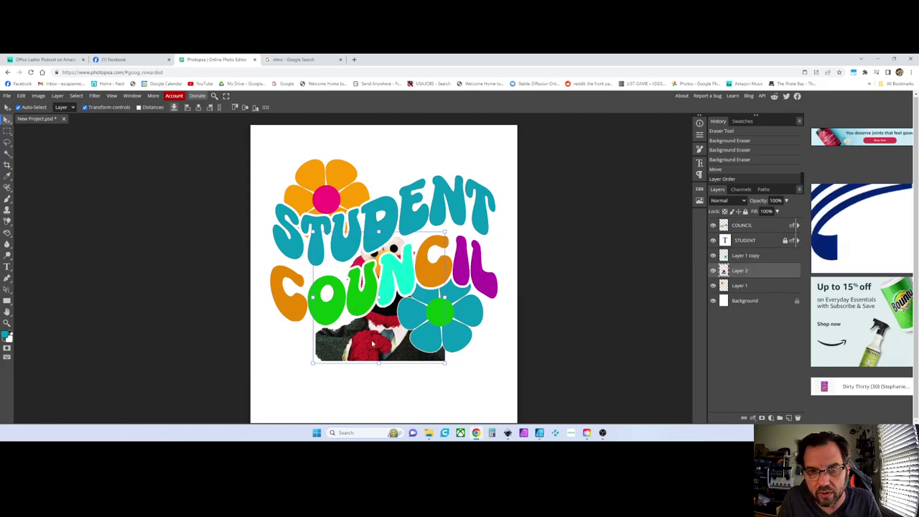
{"action": "left_click", "coordinate": [759, 226]}
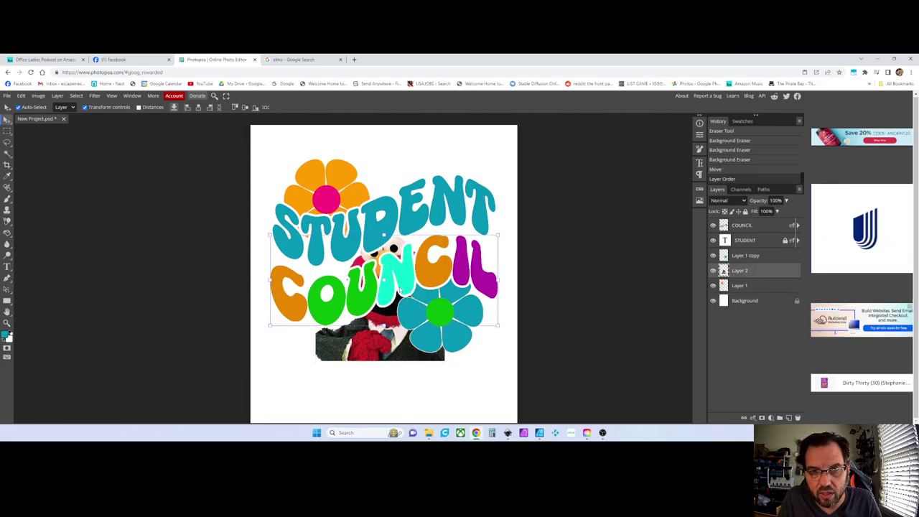
{"action": "left_click_drag", "start_coordinate": [760, 227], "coordinate": [761, 265]}
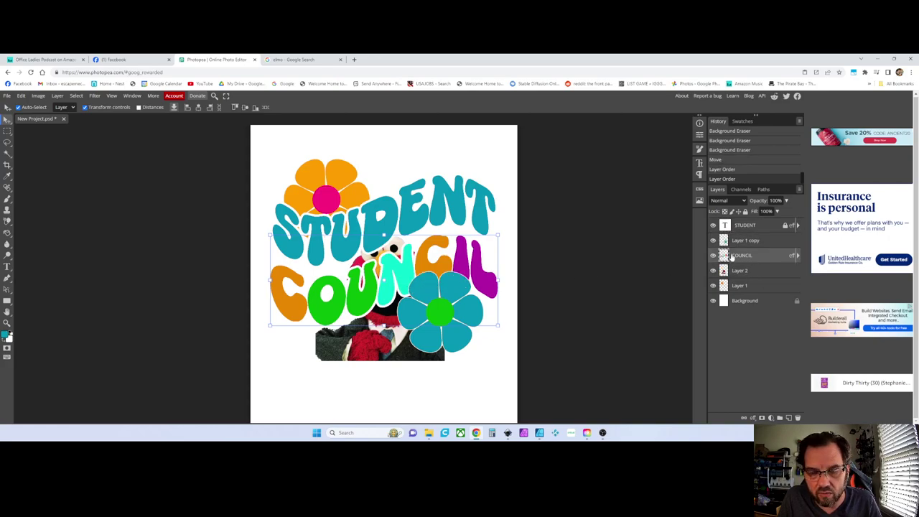
Undo both layer-order changes and the last move of the Elmo cutout.
{"action": "key", "text": "ctrl+z"}
{"action": "key", "text": "ctrl+z"}
{"action": "key", "text": "ctrl+z"}
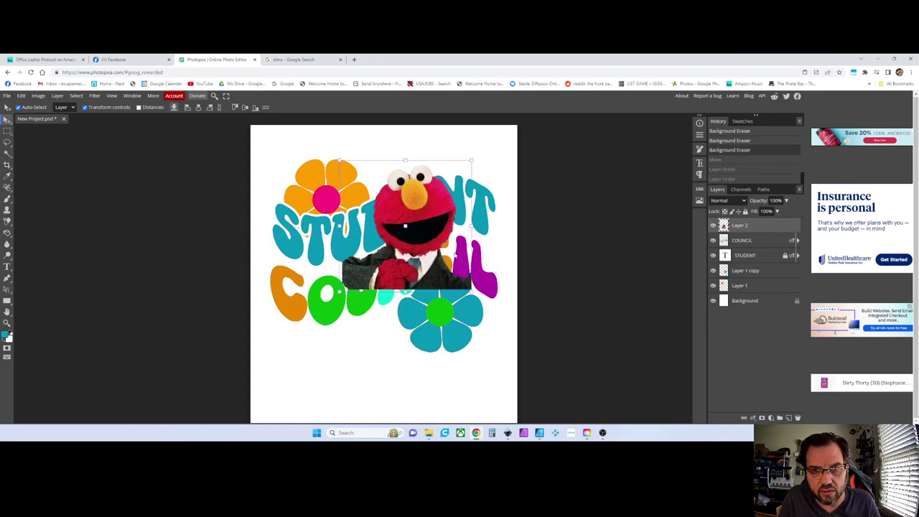
Move the Elmo cutout down over the first letters of COUNCIL and delete its layer.
{"action": "left_click_drag", "start_coordinate": [438, 214], "coordinate": [373, 243]}
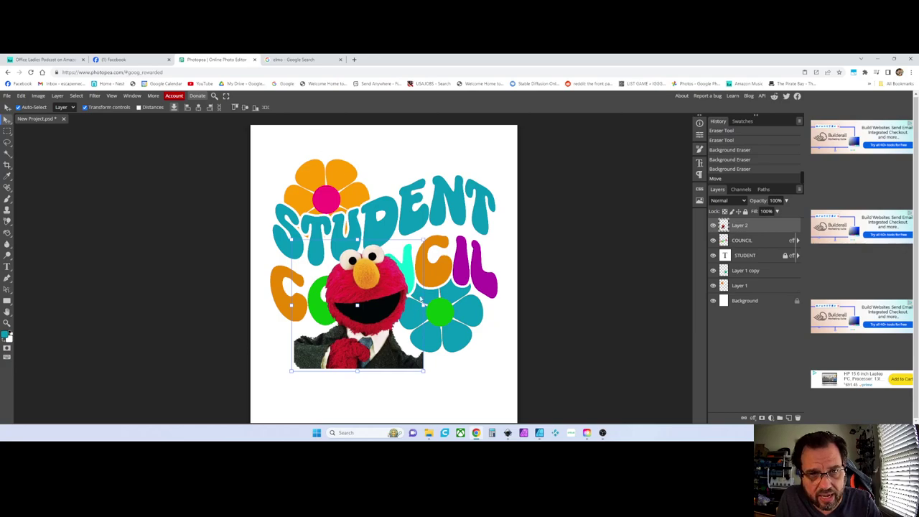
{"action": "left_click_drag", "start_coordinate": [392, 288], "coordinate": [386, 309]}
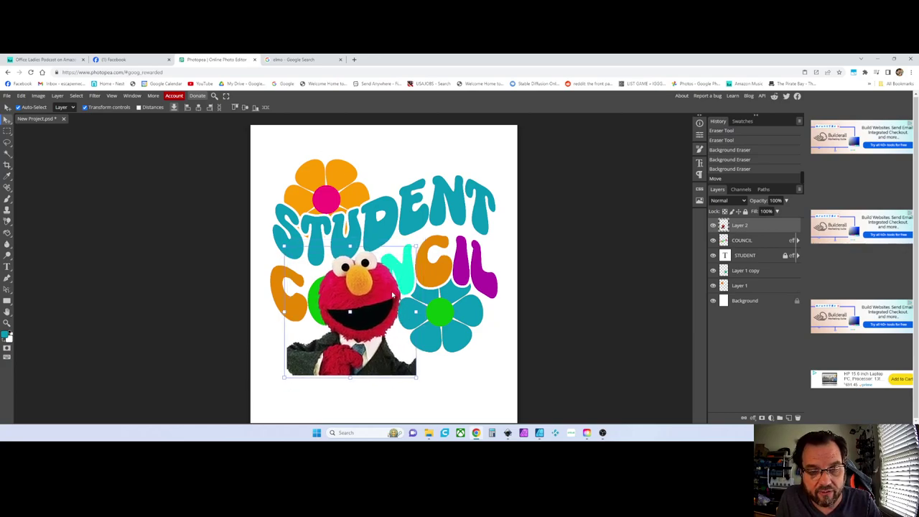
{"action": "key", "text": "Delete"}
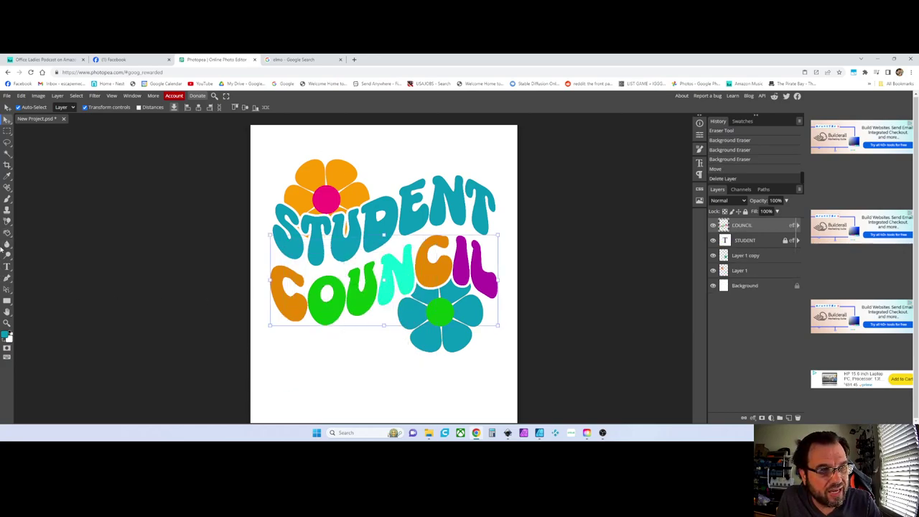
Draw a wide, flat black ellipse in the blank area below the COUNCIL lettering.
{"action": "right_click", "coordinate": [7, 300]}
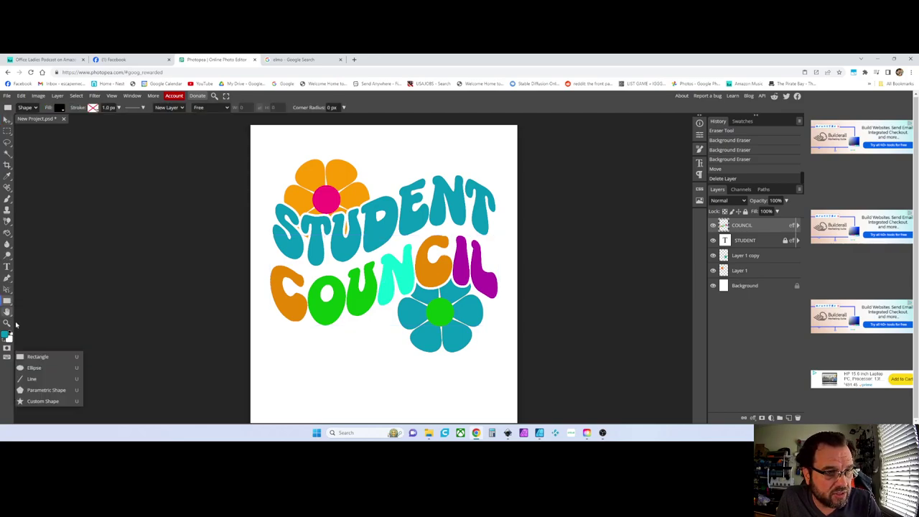
{"action": "left_click", "coordinate": [29, 367]}
{"action": "left_click_drag", "start_coordinate": [300, 355], "coordinate": [382, 388]}
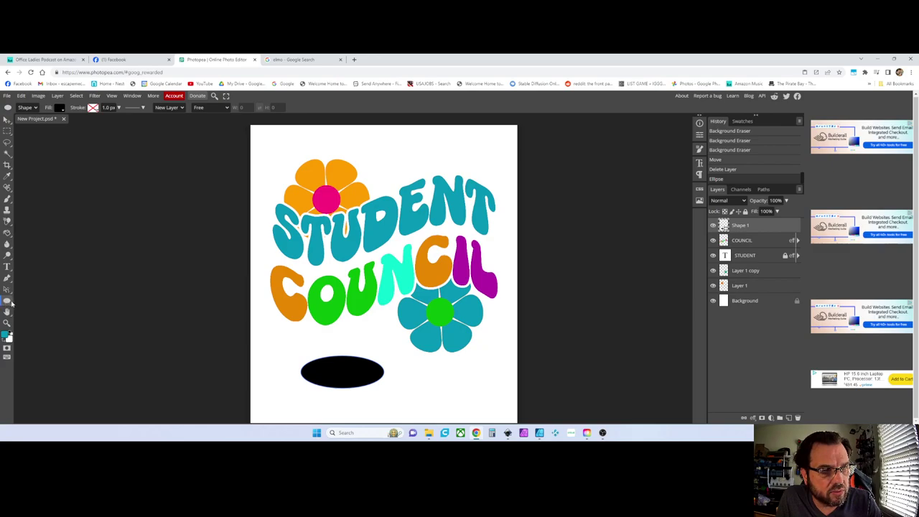
Change the ellipse's fill from black to the teal swatch.
{"action": "right_click", "coordinate": [7, 302]}
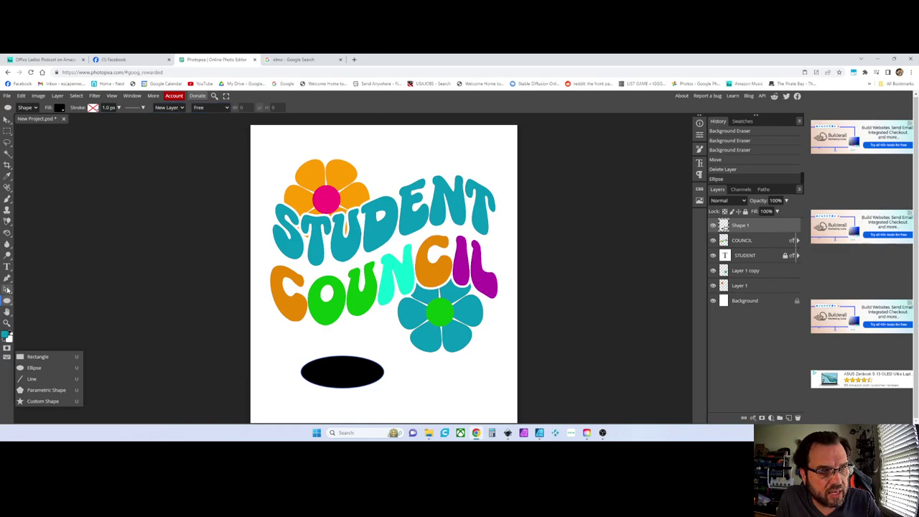
{"action": "left_click", "coordinate": [8, 267]}
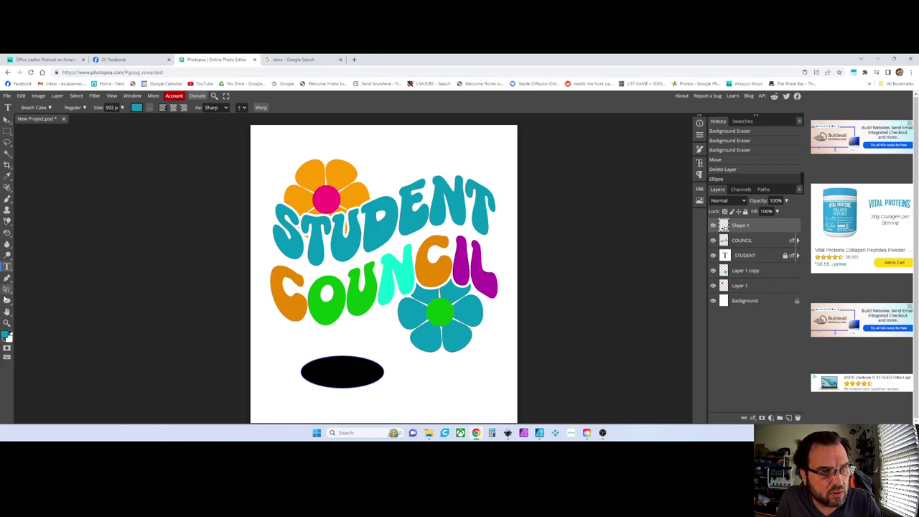
{"action": "left_click", "coordinate": [8, 301]}
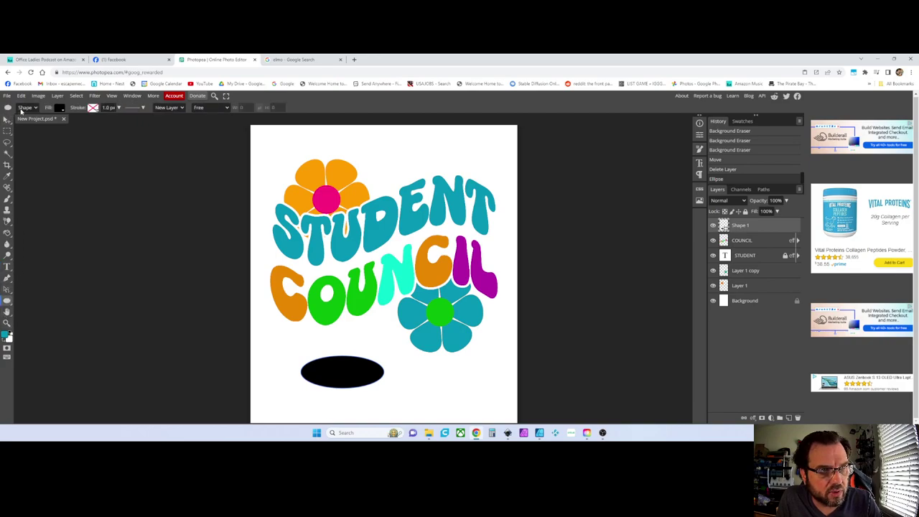
{"action": "left_click", "coordinate": [33, 108]}
{"action": "left_click", "coordinate": [35, 110]}
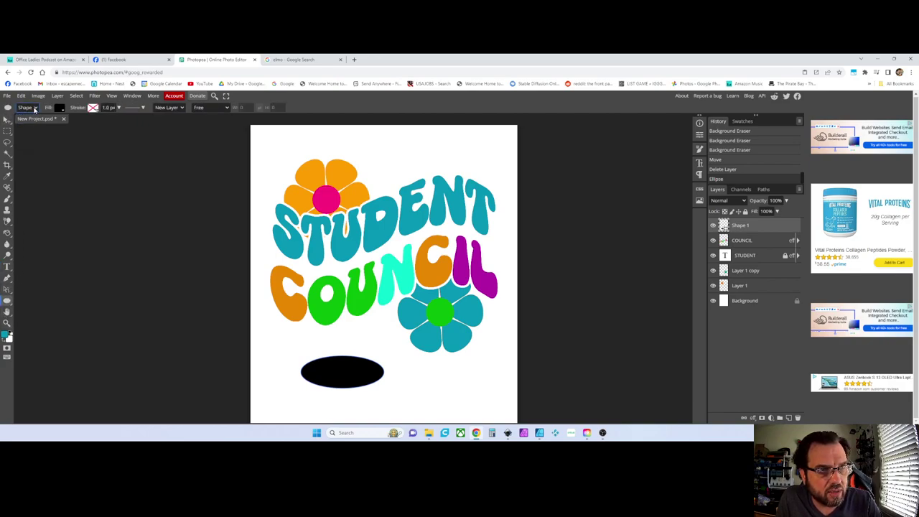
{"action": "left_click", "coordinate": [29, 109]}
{"action": "left_click", "coordinate": [30, 109]}
{"action": "left_click", "coordinate": [60, 108]}
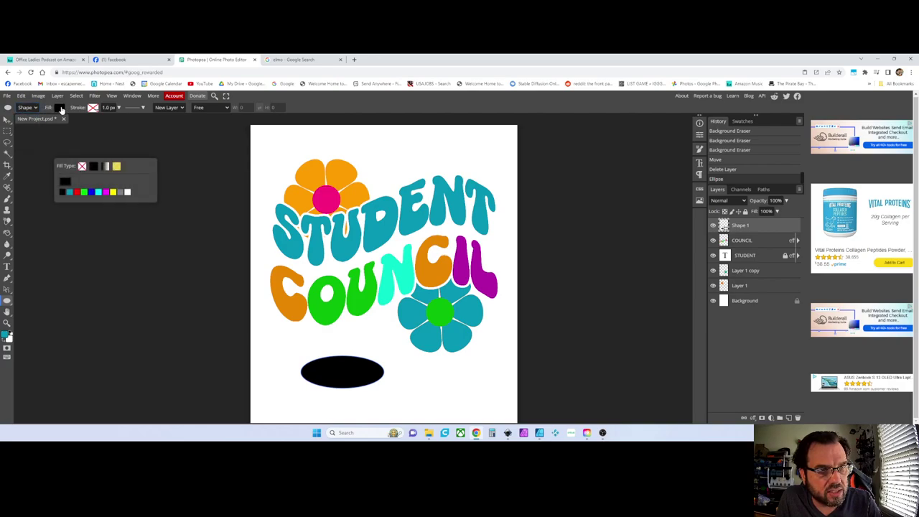
{"action": "left_click", "coordinate": [69, 193]}
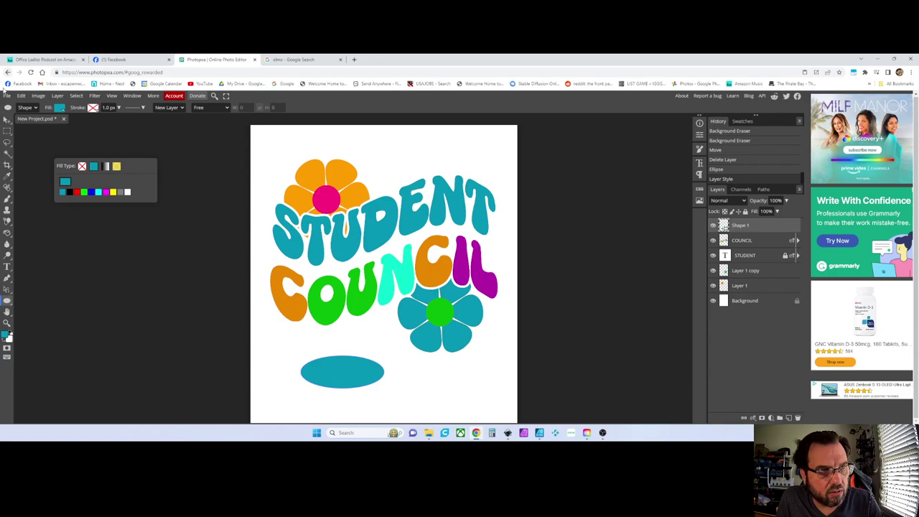
Scale the teal ellipse to about 83% slightly closer to the COUNCIL lettering, and duplicate its layer.
{"action": "left_click", "coordinate": [7, 119]}
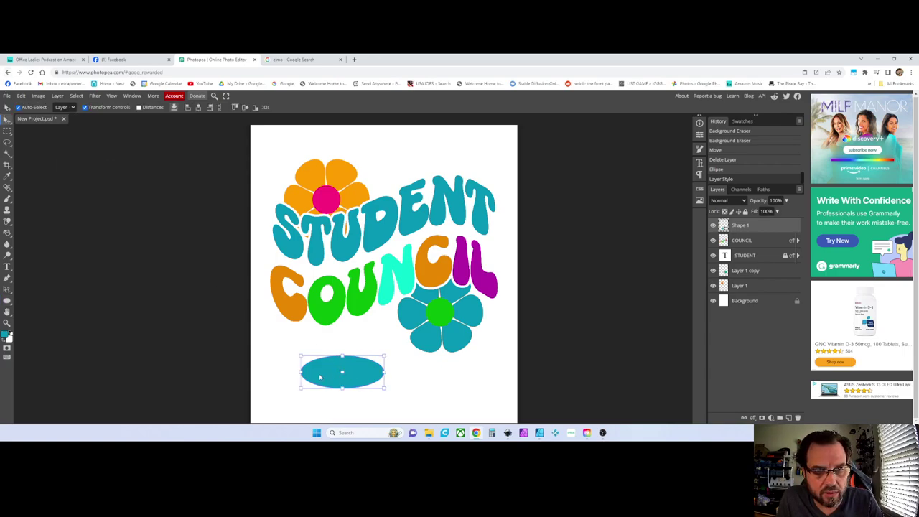
{"action": "left_click_drag", "start_coordinate": [298, 371], "coordinate": [316, 361]}
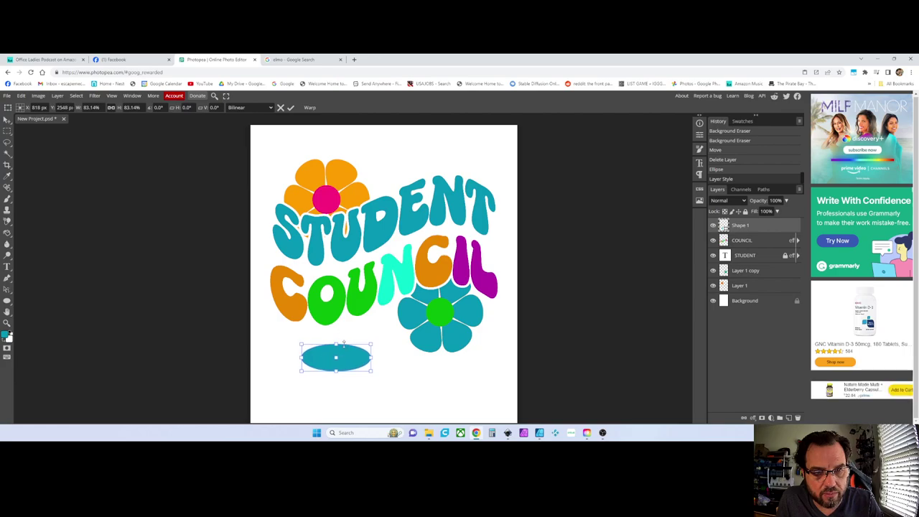
{"action": "right_click", "coordinate": [729, 224]}
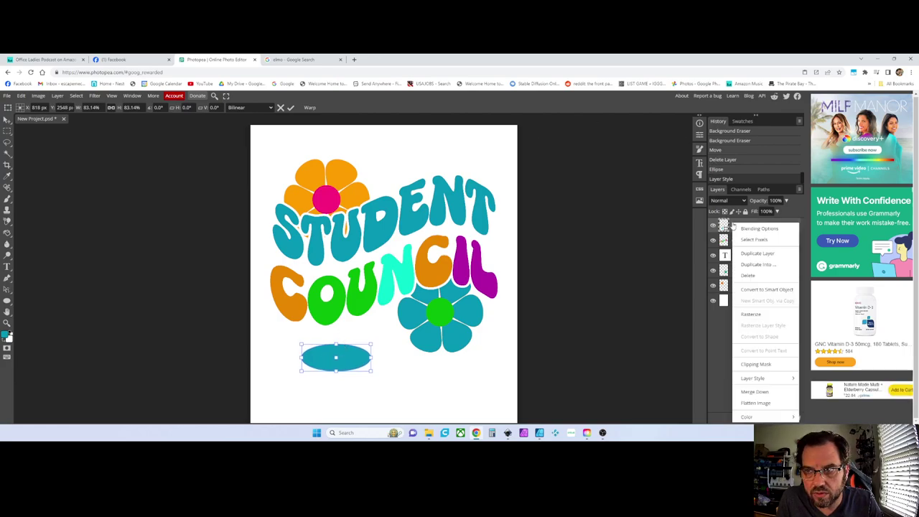
{"action": "left_click", "coordinate": [755, 255]}
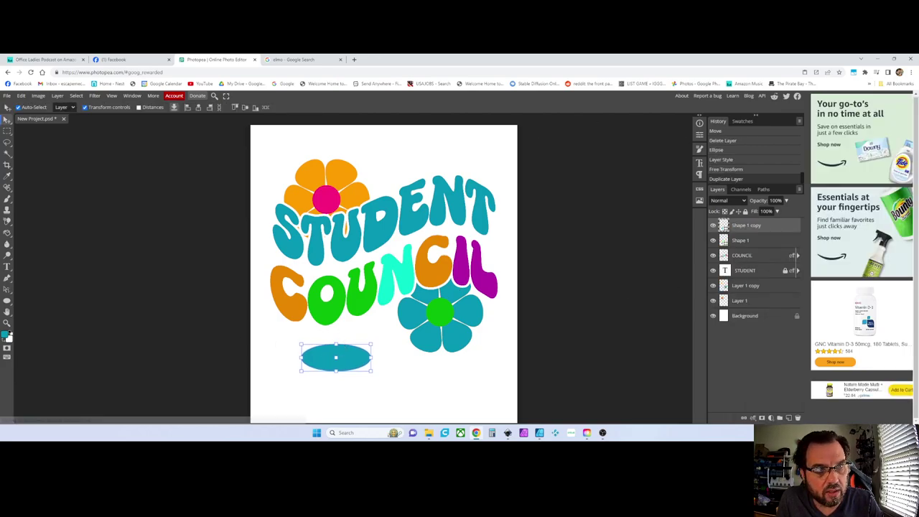
Raise the duplicate ellipse above the original and rotate it about 50.6° so the two petals meet at one end.
{"action": "left_click_drag", "start_coordinate": [298, 343], "coordinate": [329, 318]}
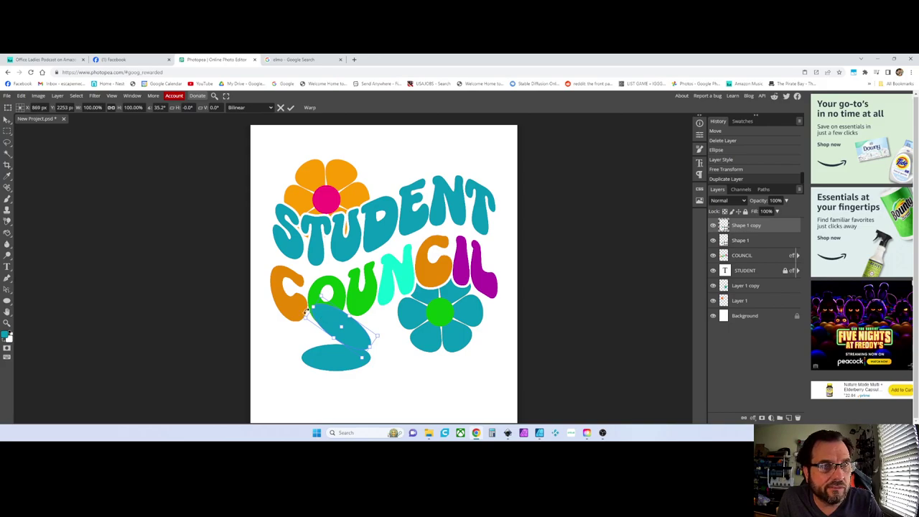
{"action": "left_click", "coordinate": [24, 112]}
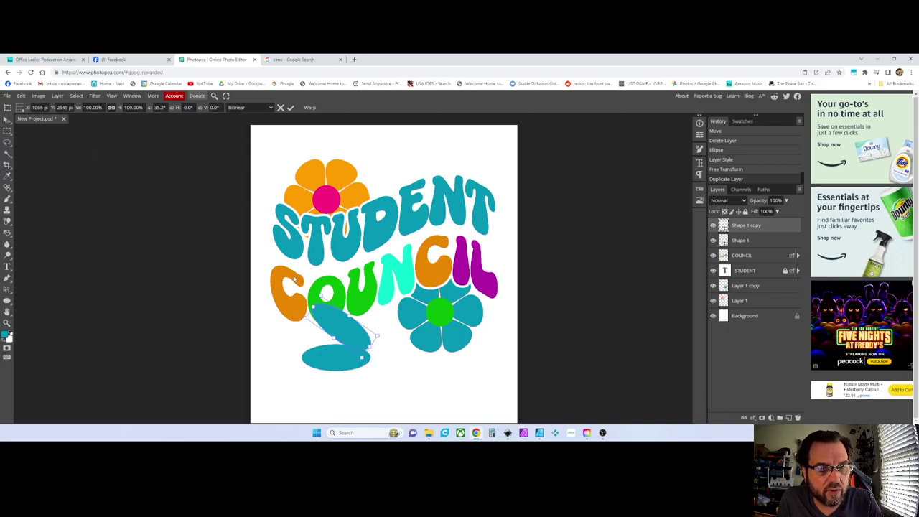
{"action": "left_click_drag", "start_coordinate": [318, 290], "coordinate": [338, 288]}
{"action": "mouse_move", "coordinate": [363, 336]}
{"action": "left_mouse_down"}
{"action": "mouse_move", "coordinate": [352, 343]}
{"action": "mouse_move", "coordinate": [371, 343]}
{"action": "left_mouse_up"}
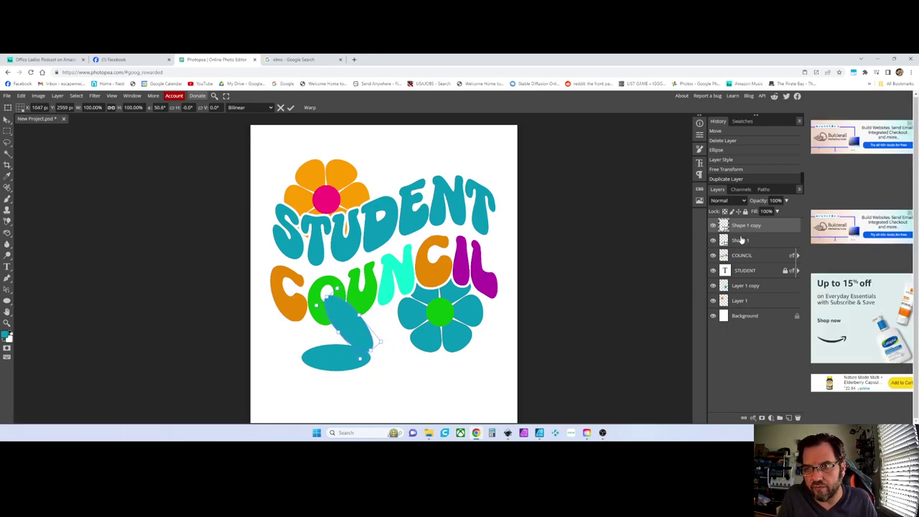
{"action": "key", "text": "Return"}
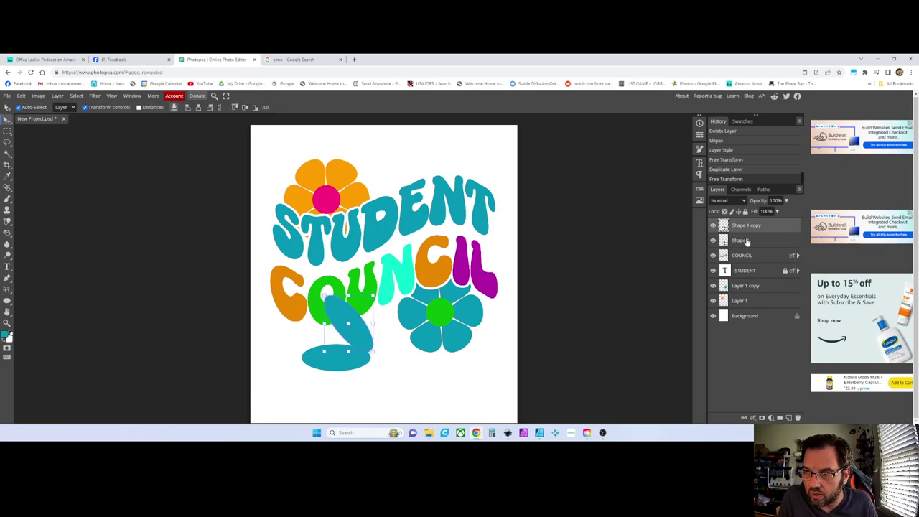
Group the two ellipse layers, Shape 1 and Shape 1 copy, into a folder.
{"action": "left_click", "coordinate": [746, 242], "text": "shift"}
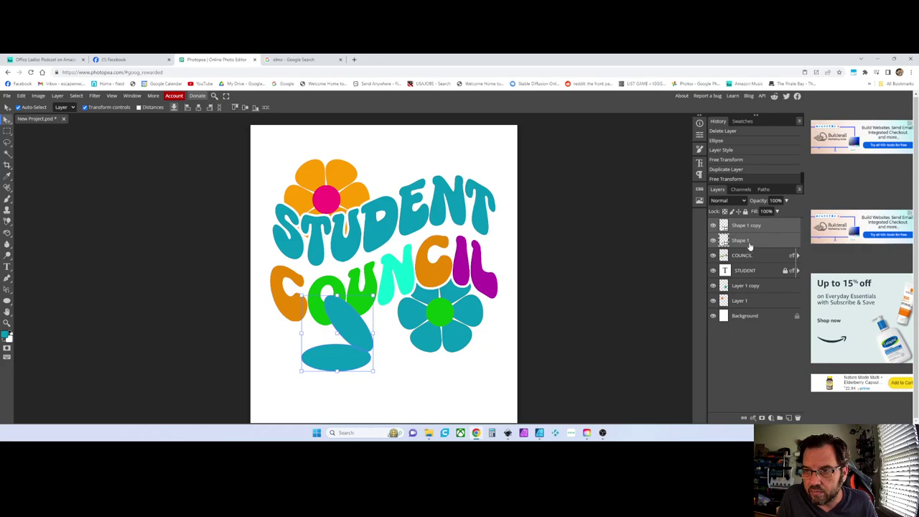
{"action": "right_click", "coordinate": [751, 245]}
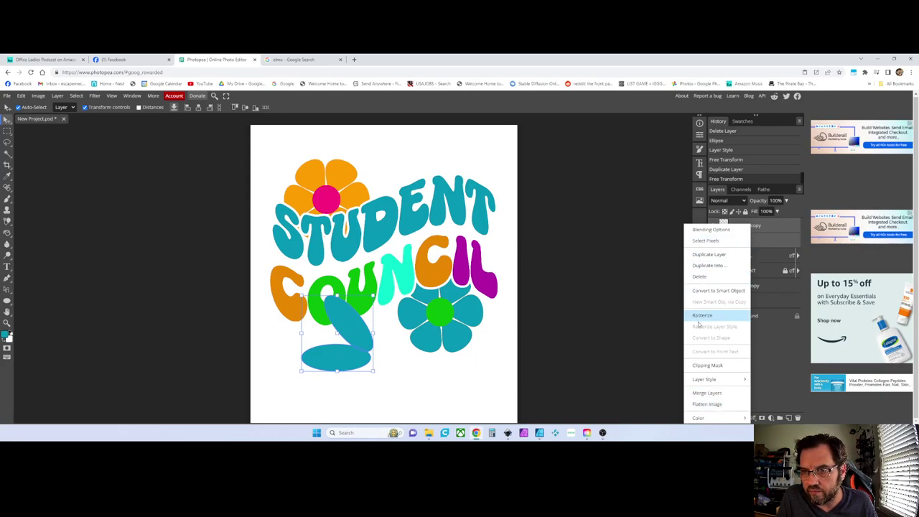
{"action": "left_click", "coordinate": [636, 339]}
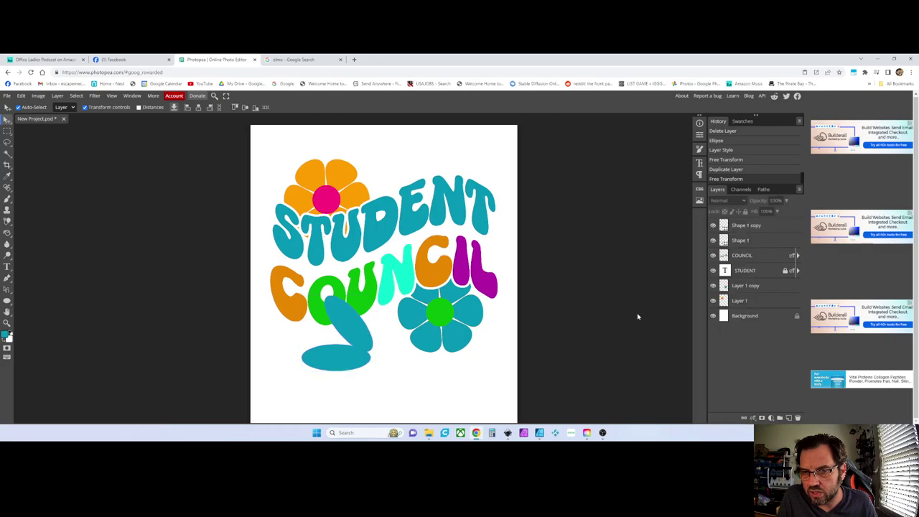
{"action": "left_click", "coordinate": [751, 230]}
{"action": "left_click", "coordinate": [756, 245], "text": "shift"}
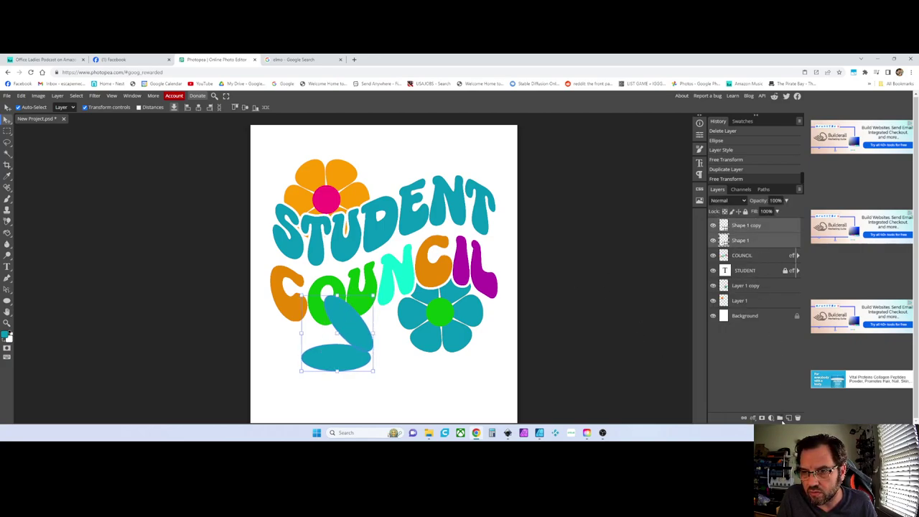
{"action": "left_click", "coordinate": [780, 418]}
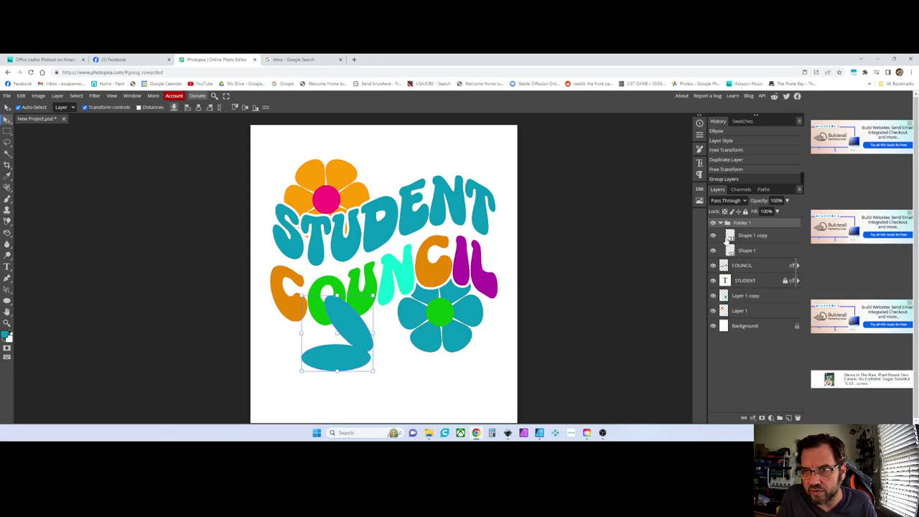
Toggle the visibility of each petal layer in the new folder to check its contents, and collapse the folder.
{"action": "left_click", "coordinate": [714, 236]}
{"action": "left_click", "coordinate": [713, 235]}
{"action": "left_click", "coordinate": [714, 251]}
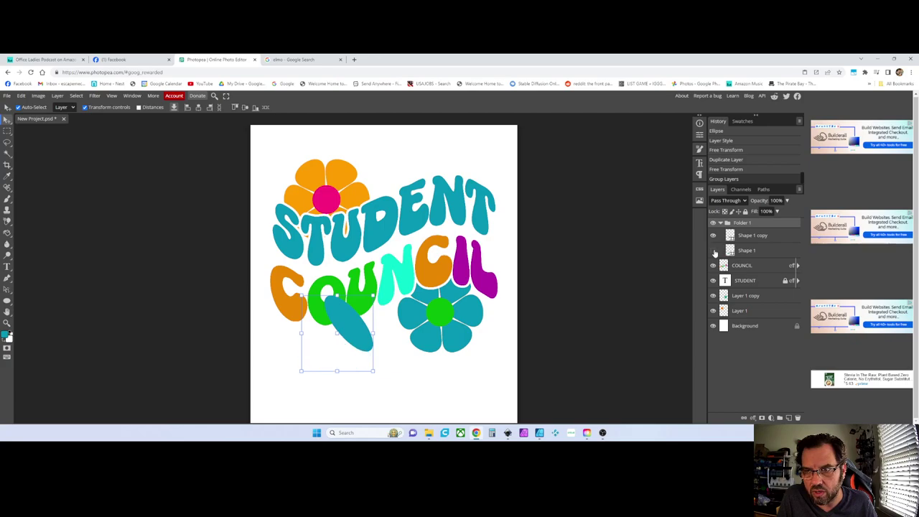
{"action": "left_click", "coordinate": [714, 250]}
{"action": "left_click", "coordinate": [722, 224]}
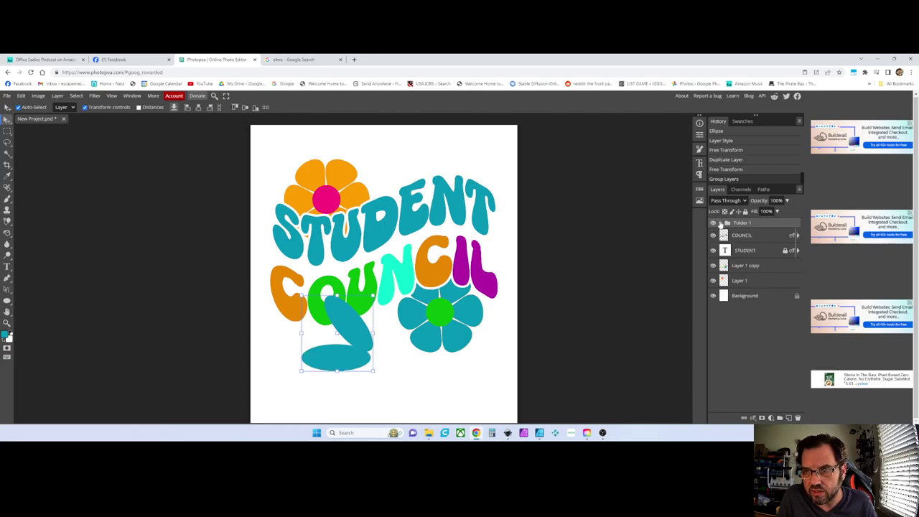
Rename the petal folder as BLUE FLOWER.
{"action": "double_click", "coordinate": [747, 225]}
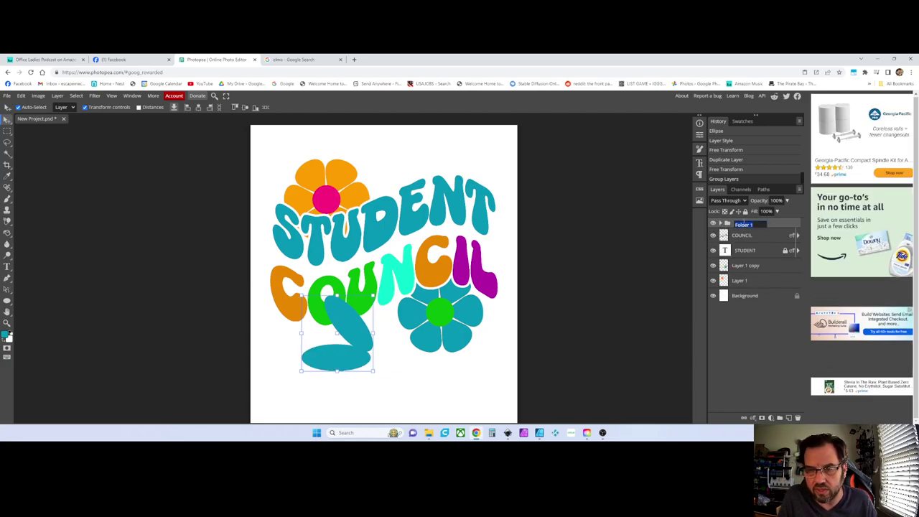
{"action": "type", "text": "BLUE"}
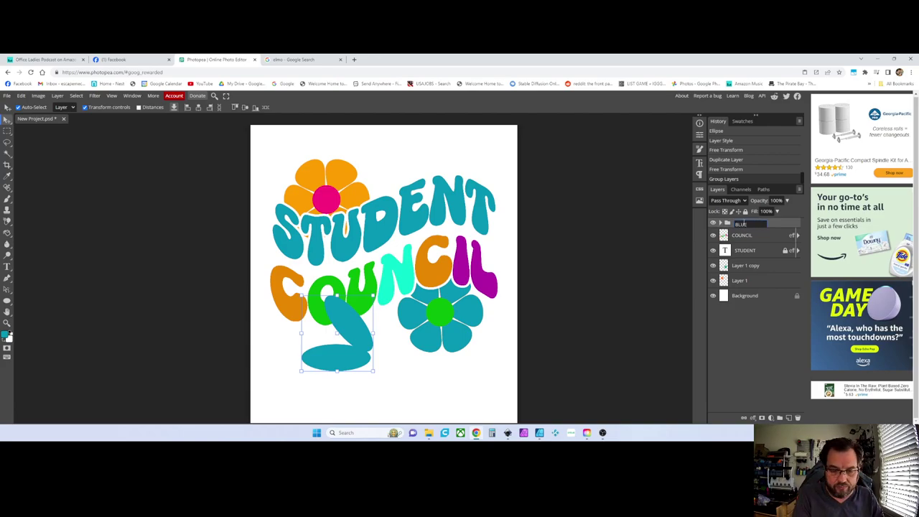
{"action": "type", "text": " FLOWER"}
{"action": "key", "text": "Return"}
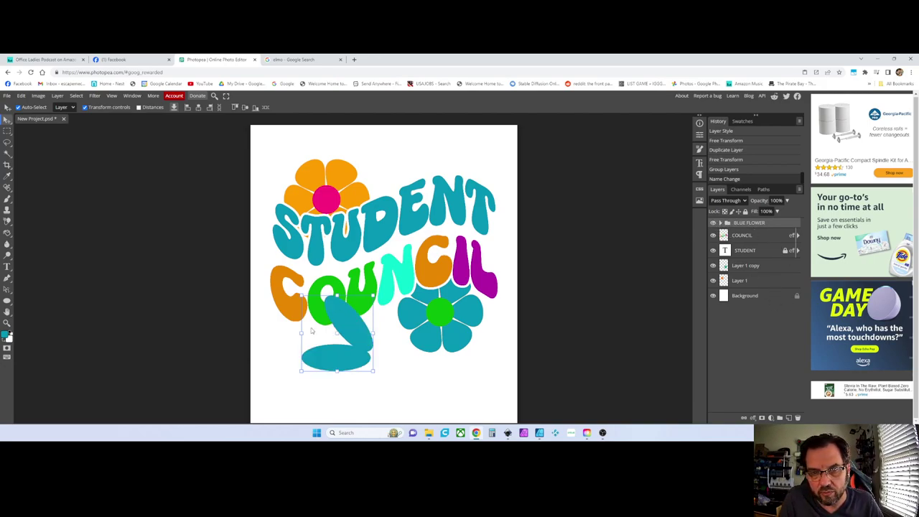
Set auto-select to Folder, rotate the BLUE FLOWER petal group about 34.9° and position it just below COUNCIL.
{"action": "left_click", "coordinate": [349, 337]}
{"action": "left_click", "coordinate": [721, 223]}
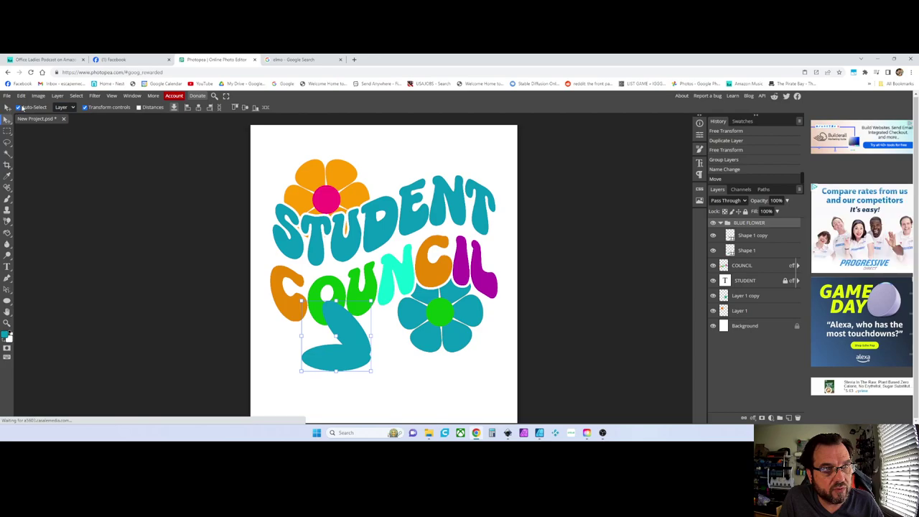
{"action": "left_click", "coordinate": [71, 109]}
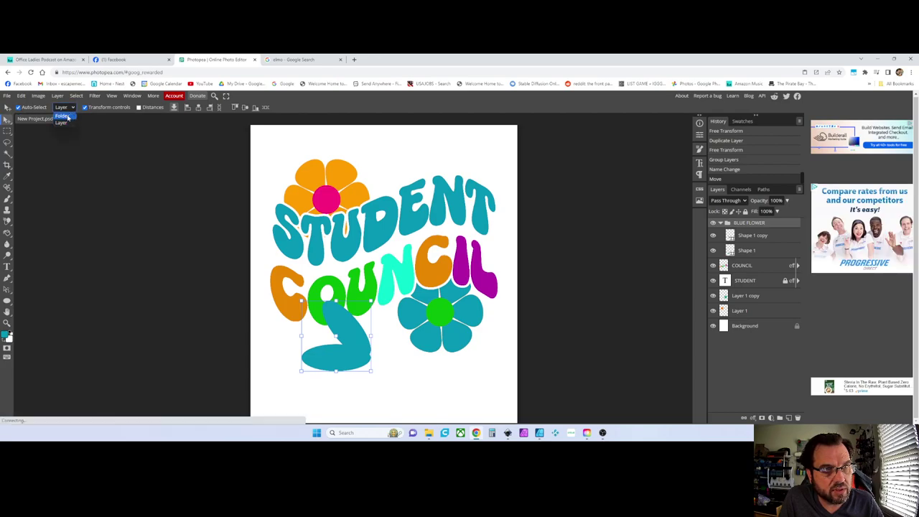
{"action": "left_click", "coordinate": [63, 122]}
{"action": "left_click_drag", "start_coordinate": [346, 351], "coordinate": [368, 381]}
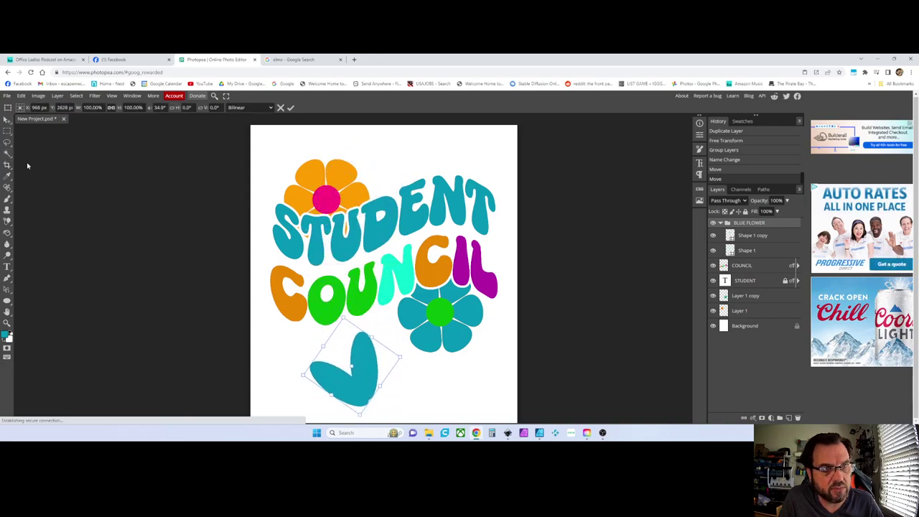
{"action": "left_click", "coordinate": [6, 120]}
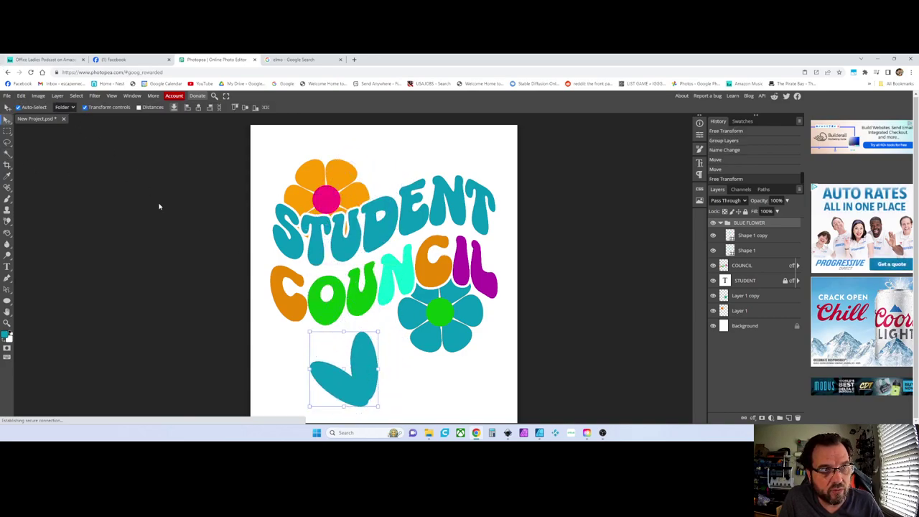
{"action": "left_click_drag", "start_coordinate": [368, 369], "coordinate": [374, 336]}
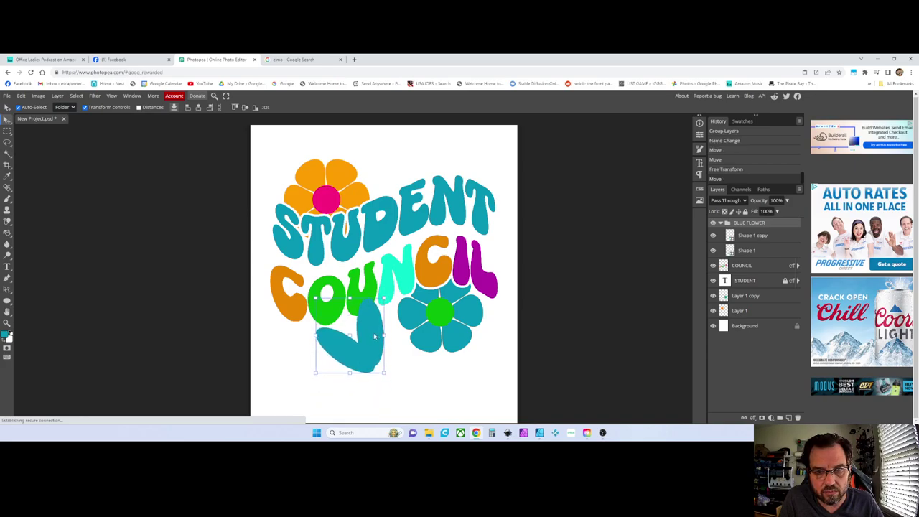
Duplicate the BLUE FLOWER folder and flip the copy horizontally.
{"action": "right_click", "coordinate": [744, 226]}
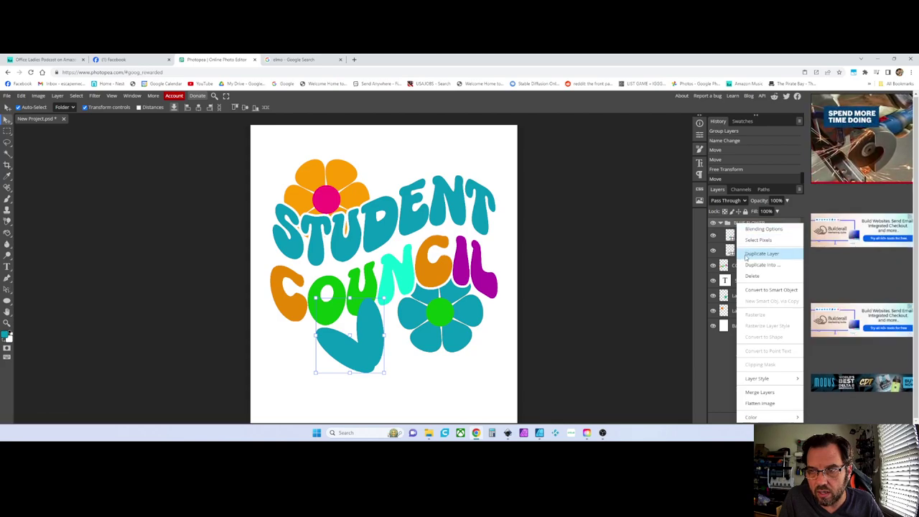
{"action": "left_click", "coordinate": [761, 254]}
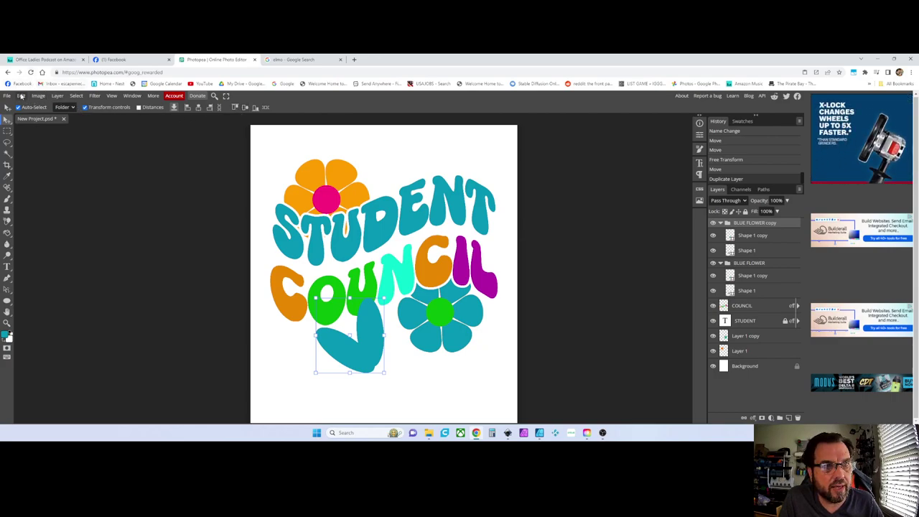
{"action": "left_click", "coordinate": [21, 96]}
{"action": "mouse_move", "coordinate": [49, 273]}
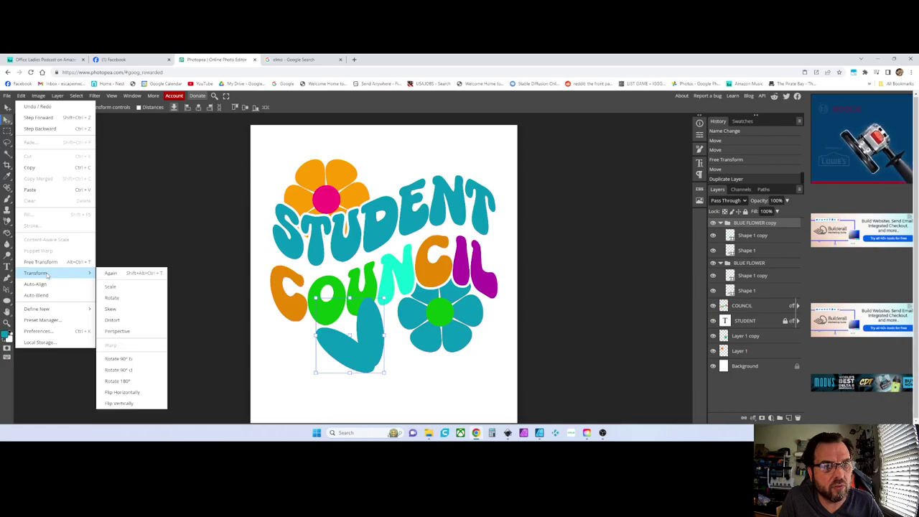
{"action": "left_click", "coordinate": [112, 392]}
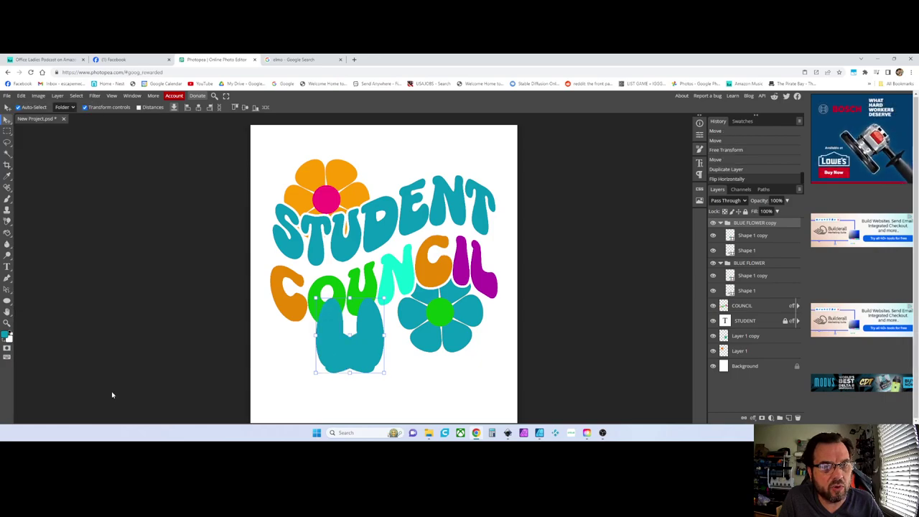
Move the flipped petal pair to the right of the original pair and rotate it about 30.8° so their bases meet.
{"action": "left_click_drag", "start_coordinate": [337, 355], "coordinate": [397, 355]}
{"action": "left_click_drag", "start_coordinate": [445, 310], "coordinate": [454, 334]}
{"action": "left_click_drag", "start_coordinate": [399, 334], "coordinate": [400, 350]}
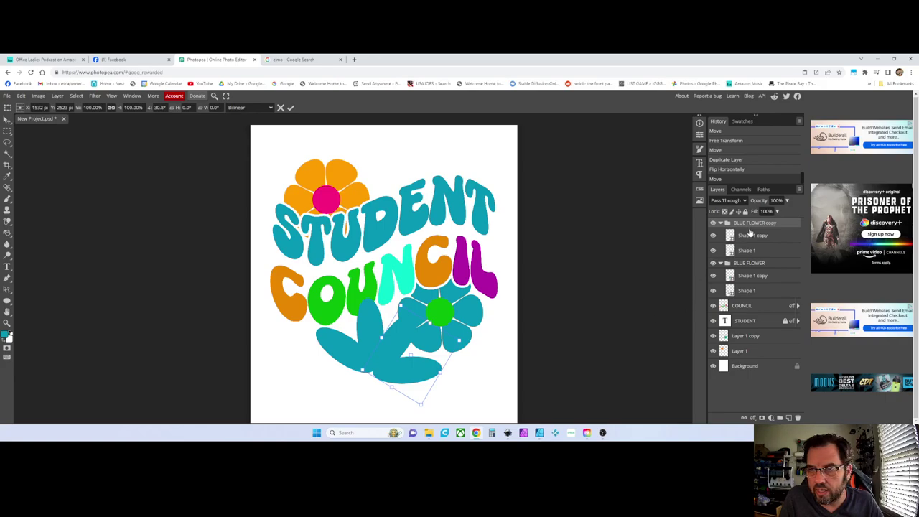
{"action": "left_click", "coordinate": [749, 266]}
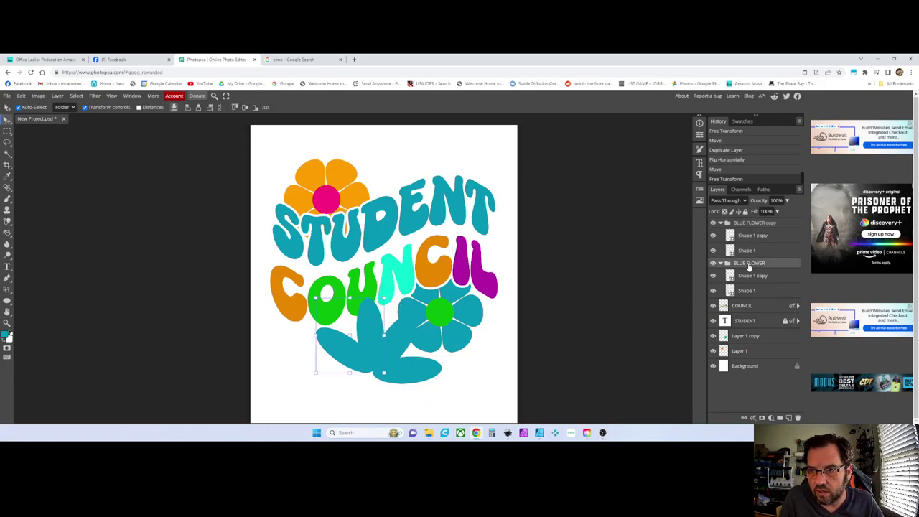
Group the BLUE FLOWER and BLUE FLOWER copy folders into one folder and shift the combined petals to the left.
{"action": "left_click", "coordinate": [748, 225]}
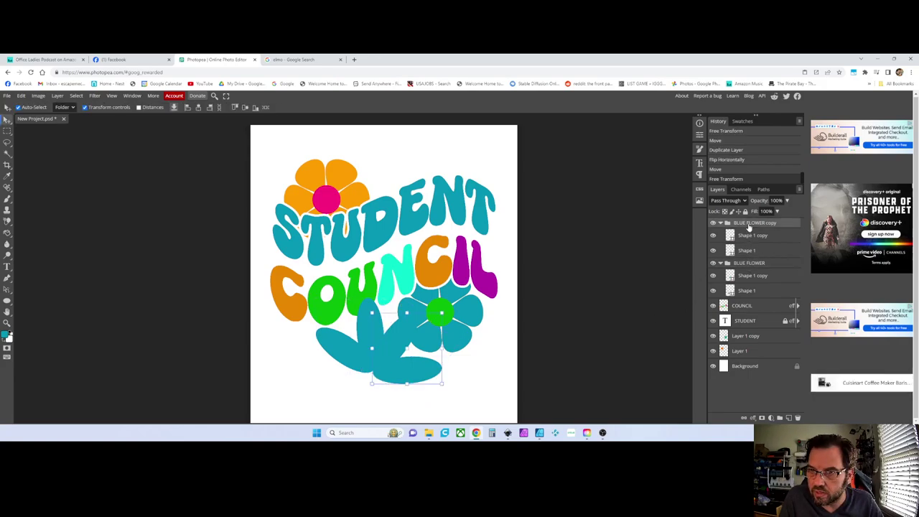
{"action": "left_click", "coordinate": [744, 264], "text": "shift"}
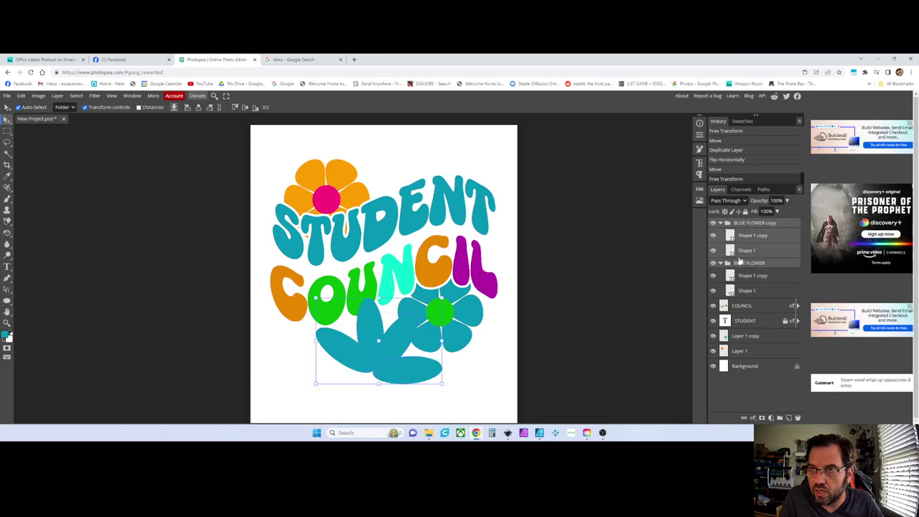
{"action": "left_click", "coordinate": [780, 417]}
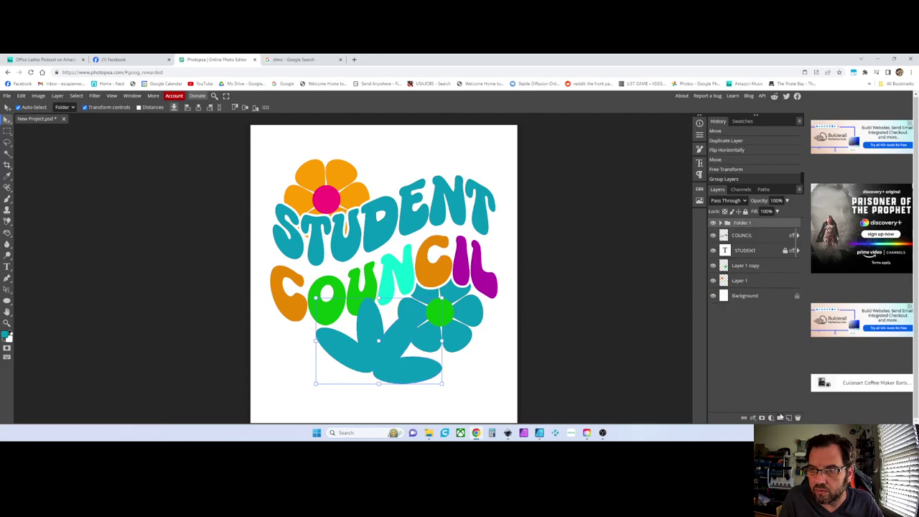
{"action": "left_click_drag", "start_coordinate": [401, 348], "coordinate": [353, 368]}
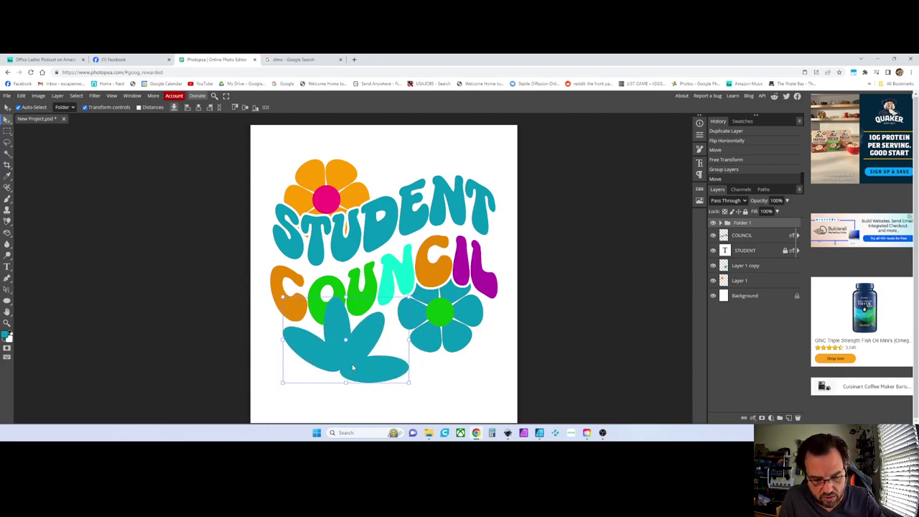
Delete every folder and layer of the design except the Background layer.
{"action": "key", "text": "Delete"}
{"action": "key", "text": "Delete"}
{"action": "key", "text": "Delete"}
{"action": "key", "text": "Delete"}
{"action": "key", "text": "Delete"}
{"action": "key", "text": "Delete"}
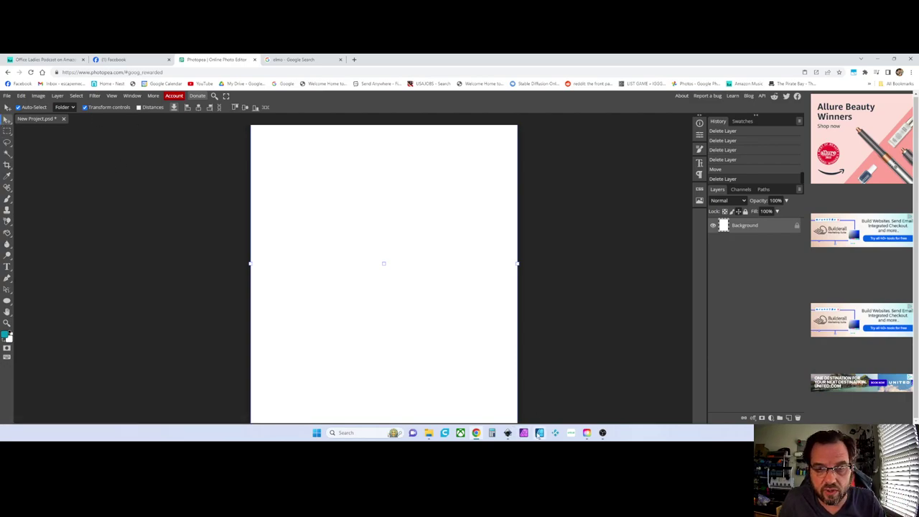
Check the open Inkscape document and switch to the student council design in Affinity Designer.
{"action": "left_click", "coordinate": [507, 433]}
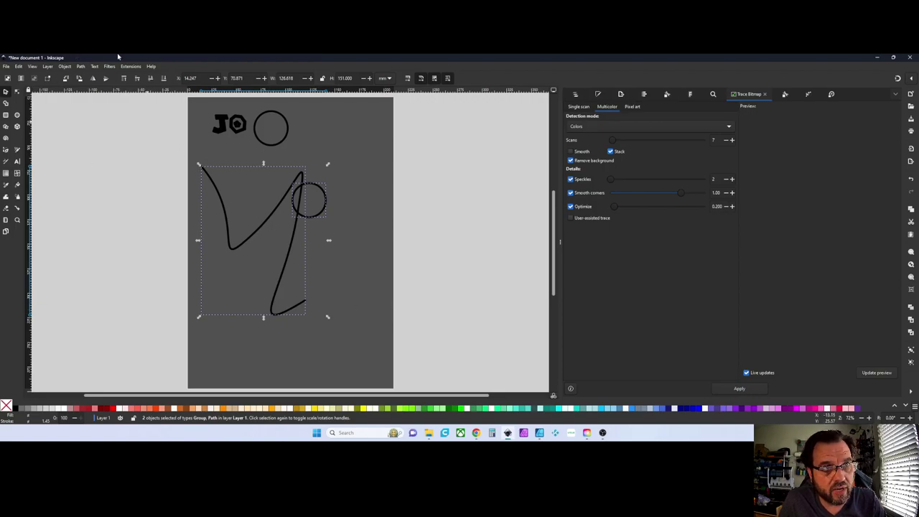
{"action": "left_click", "coordinate": [476, 432]}
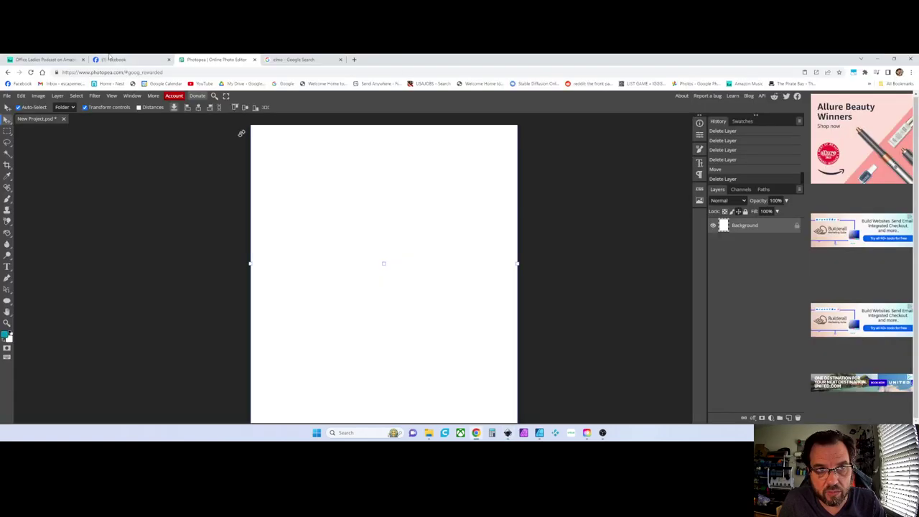
{"action": "left_click", "coordinate": [539, 433]}
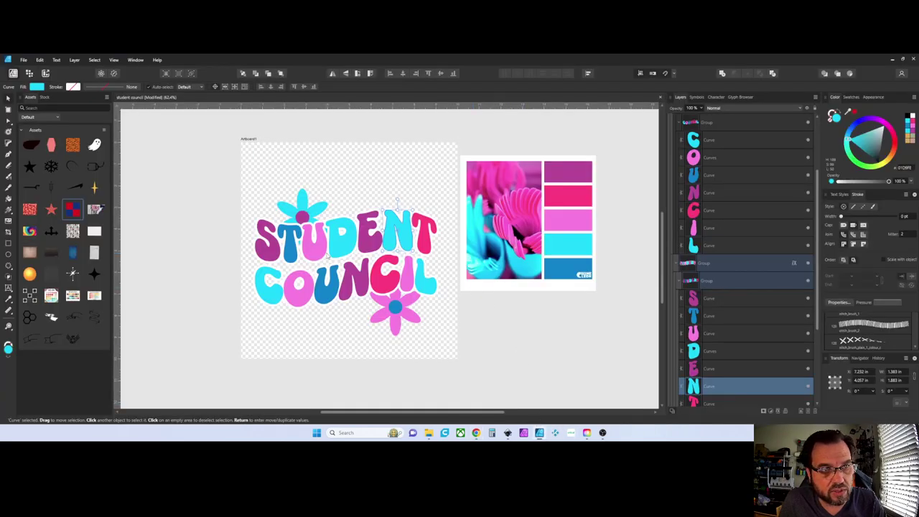
{"action": "mouse_move", "coordinate": [539, 433]}
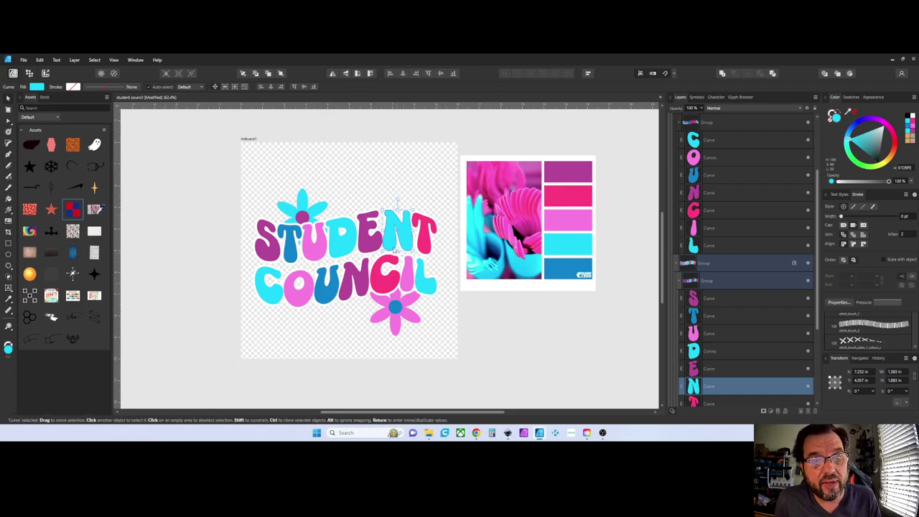
Select the cyan N in STUDENT and send the document to Affinity Photo for editing.
{"action": "scroll", "coordinate": [379, 247], "scroll_direction": "up", "scroll_amount": 8}
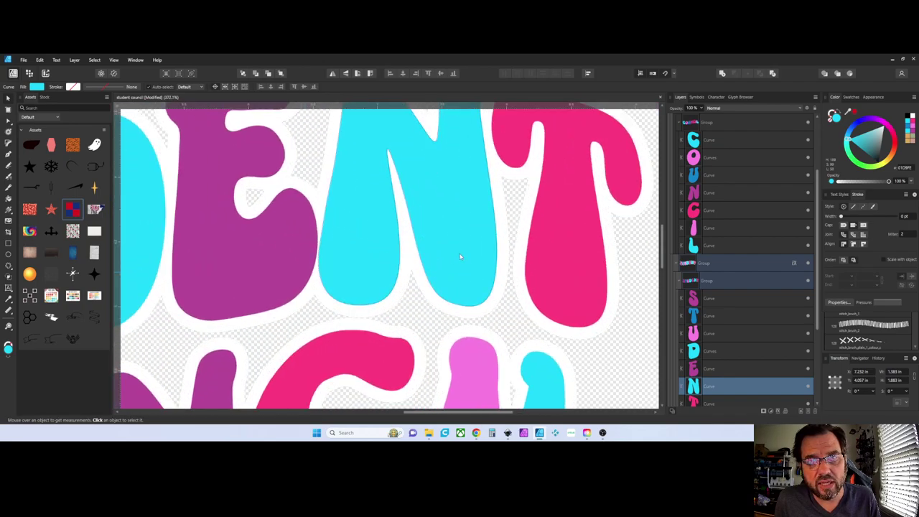
{"action": "scroll", "coordinate": [471, 247], "scroll_direction": "down", "scroll_amount": 1}
{"action": "left_click", "coordinate": [471, 247]}
{"action": "scroll", "coordinate": [463, 244], "scroll_direction": "down", "scroll_amount": 2}
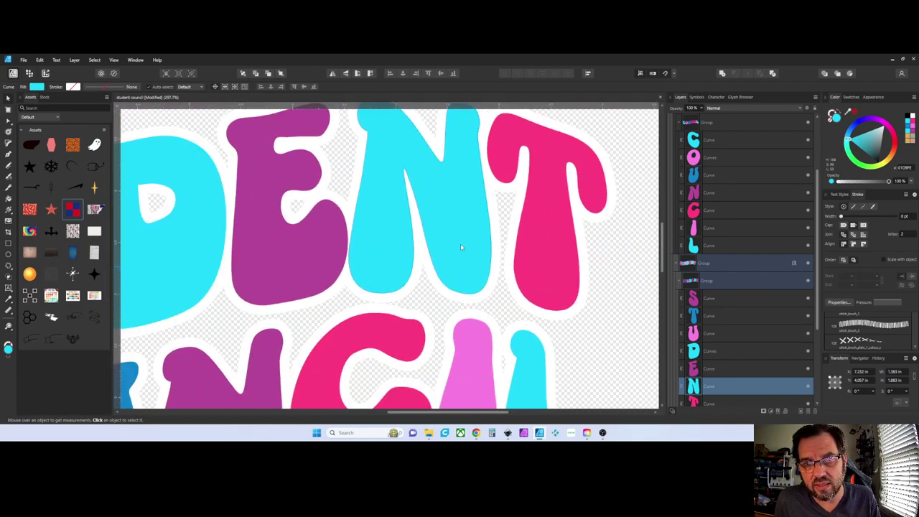
{"action": "scroll", "coordinate": [460, 237], "scroll_direction": "up", "scroll_amount": 1}
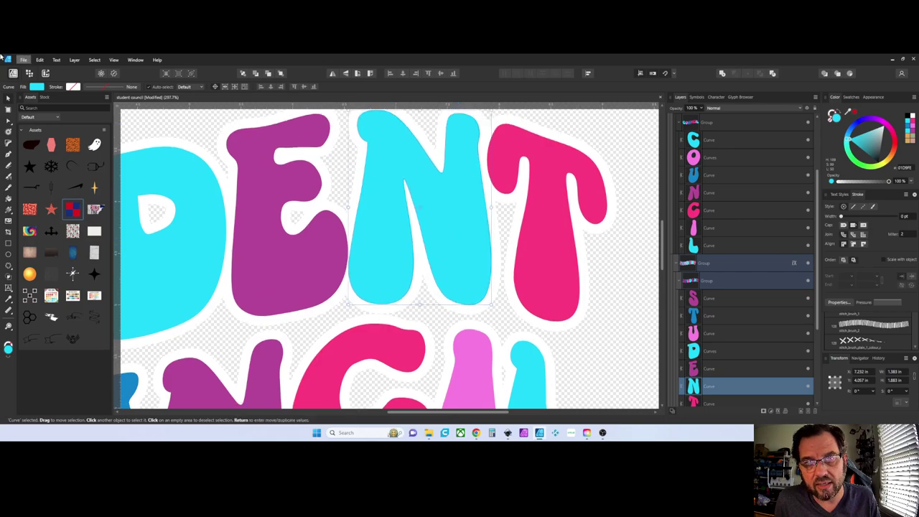
{"action": "left_click", "coordinate": [23, 60]}
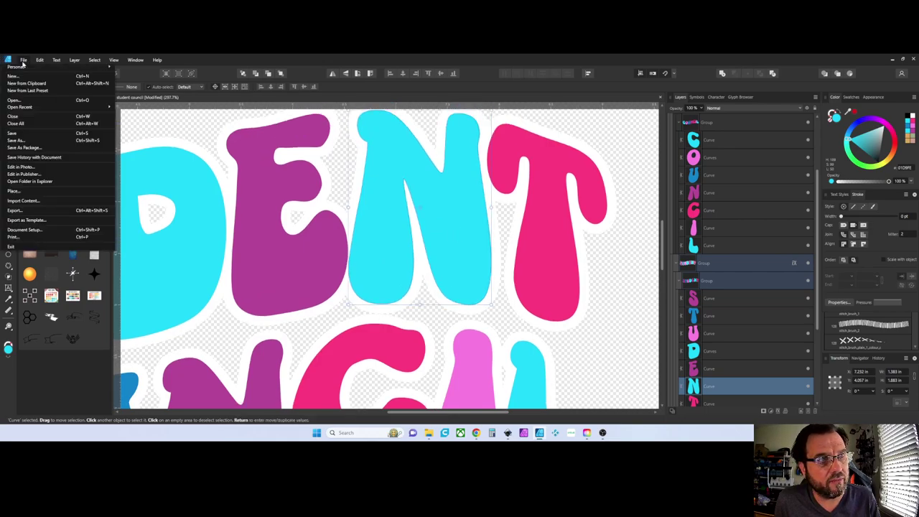
{"action": "left_click", "coordinate": [32, 168]}
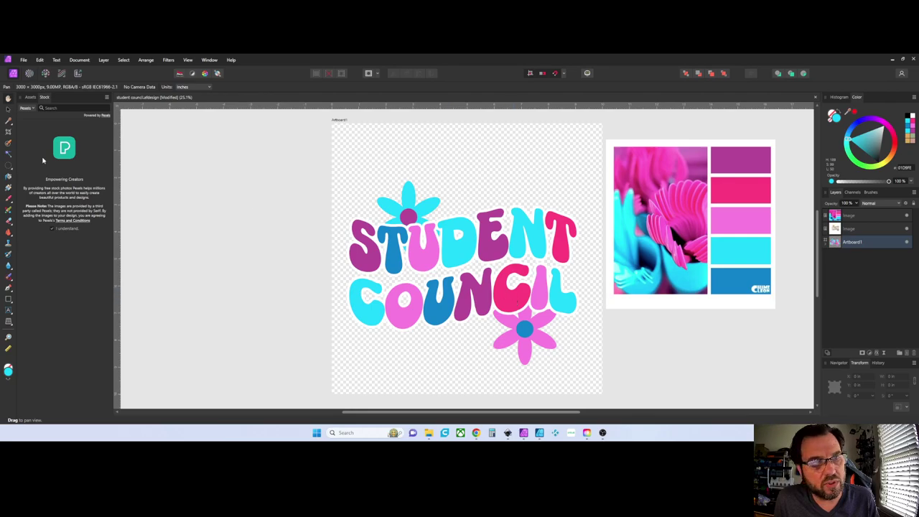
Select the N curve of STUDENT in the design opened in Affinity Photo.
{"action": "left_click", "coordinate": [6, 109]}
{"action": "left_click", "coordinate": [516, 248]}
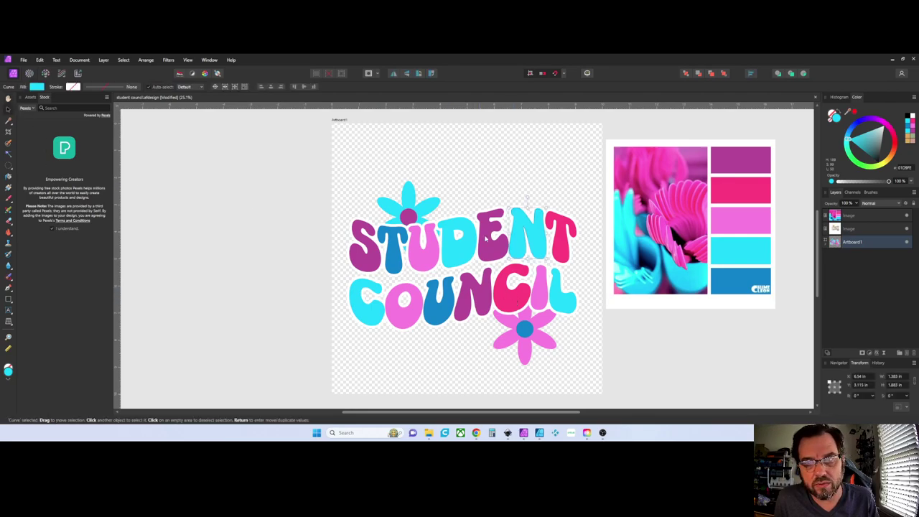
{"action": "key", "text": "a"}
{"action": "scroll", "coordinate": [526, 260], "scroll_direction": "up", "scroll_amount": 2}
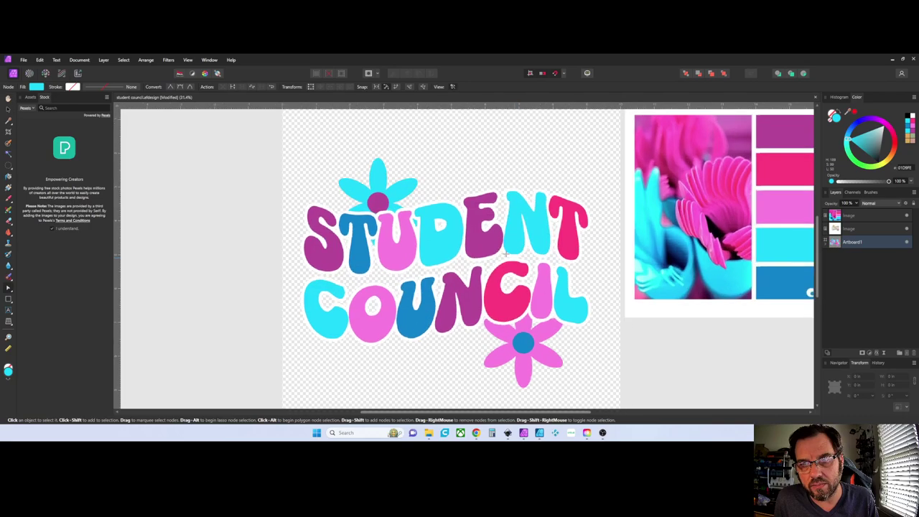
Set up the Paint Brush with the 64 px Round Light Brush from the Basic set and the red colour D40000.
{"action": "left_click", "coordinate": [9, 200]}
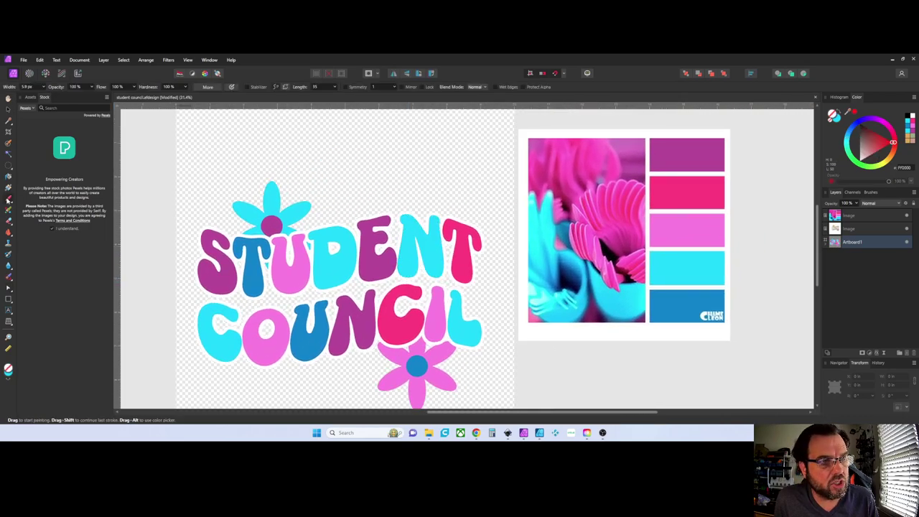
{"action": "left_click", "coordinate": [870, 192]}
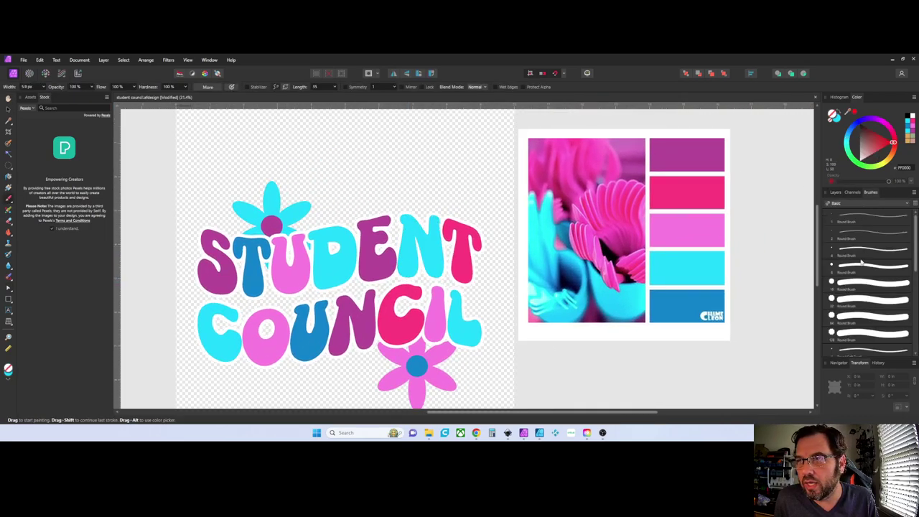
{"action": "scroll", "coordinate": [874, 300], "scroll_direction": "down", "scroll_amount": 4}
{"action": "left_click", "coordinate": [875, 294]}
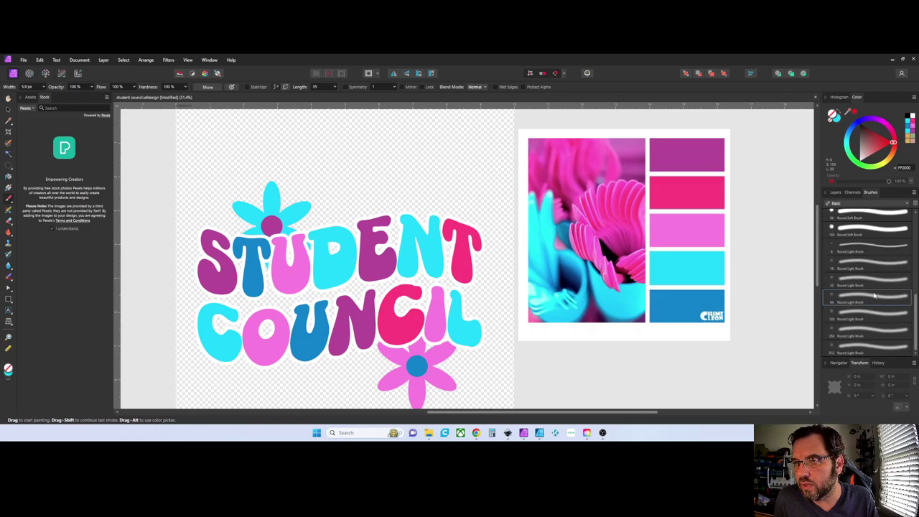
{"action": "left_click", "coordinate": [876, 140]}
{"action": "left_click_drag", "start_coordinate": [876, 140], "coordinate": [888, 139]}
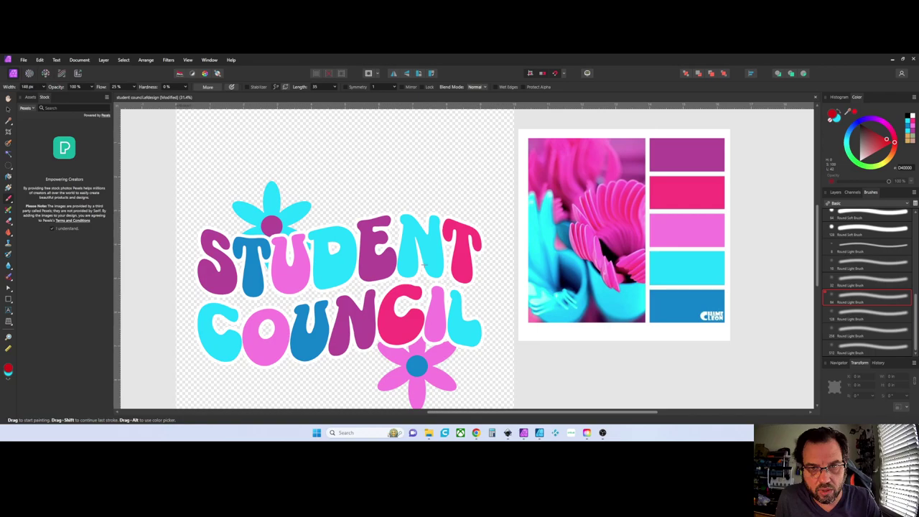
Adjust the brush width to about 456 px and paint soft red shading over most of the N in STUDENT.
{"action": "key", "text": "bracketright"}
{"action": "key", "text": "bracketright"}
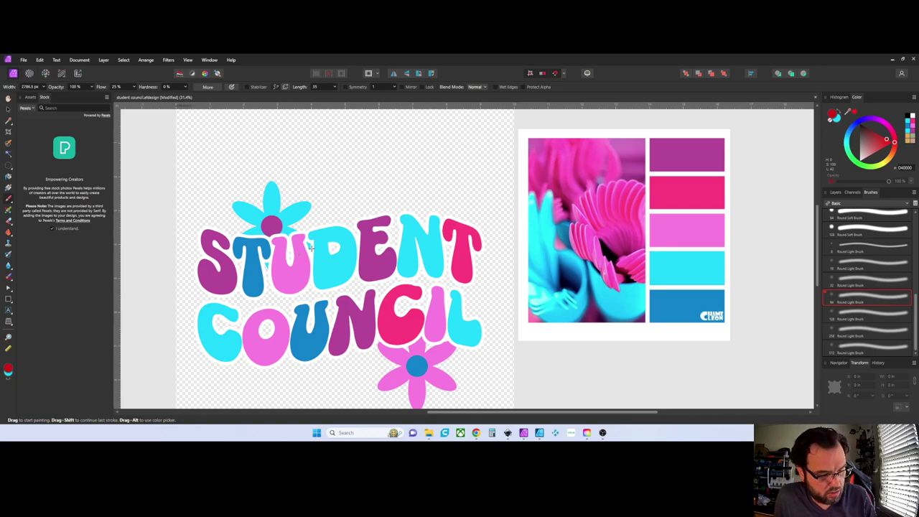
{"action": "key", "text": "bracketleft"}
{"action": "key", "text": "bracketleft"}
{"action": "key", "text": "bracketleft"}
{"action": "key", "text": "bracketleft"}
{"action": "key", "text": "bracketleft"}
{"action": "key", "text": "bracketleft"}
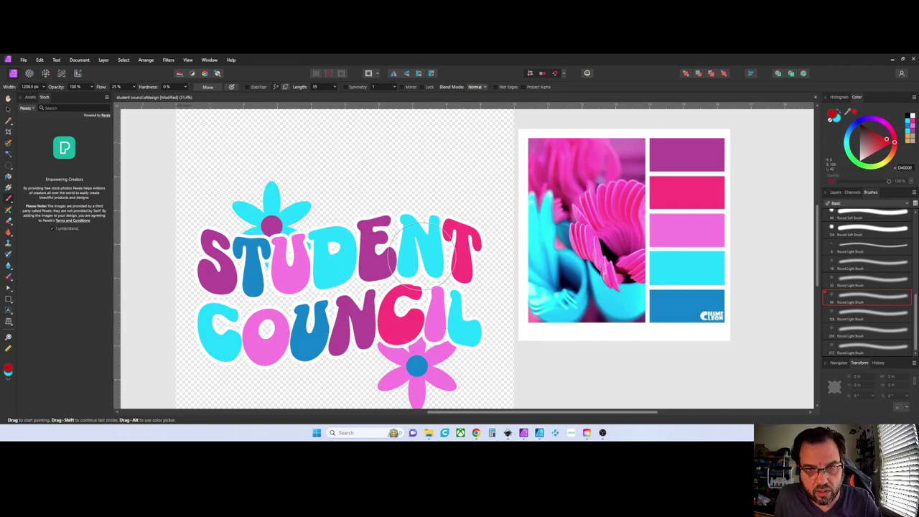
{"action": "mouse_move", "coordinate": [435, 266]}
{"action": "left_mouse_down"}
{"action": "mouse_move", "coordinate": [401, 272]}
{"action": "mouse_move", "coordinate": [448, 260]}
{"action": "mouse_move", "coordinate": [400, 271]}
{"action": "mouse_move", "coordinate": [440, 257]}
{"action": "mouse_move", "coordinate": [408, 264]}
{"action": "mouse_move", "coordinate": [441, 246]}
{"action": "mouse_move", "coordinate": [410, 259]}
{"action": "mouse_move", "coordinate": [440, 241]}
{"action": "mouse_move", "coordinate": [404, 248]}
{"action": "mouse_move", "coordinate": [413, 244]}
{"action": "mouse_move", "coordinate": [431, 244]}
{"action": "mouse_move", "coordinate": [395, 263]}
{"action": "mouse_move", "coordinate": [433, 208]}
{"action": "mouse_move", "coordinate": [410, 221]}
{"action": "left_mouse_up"}
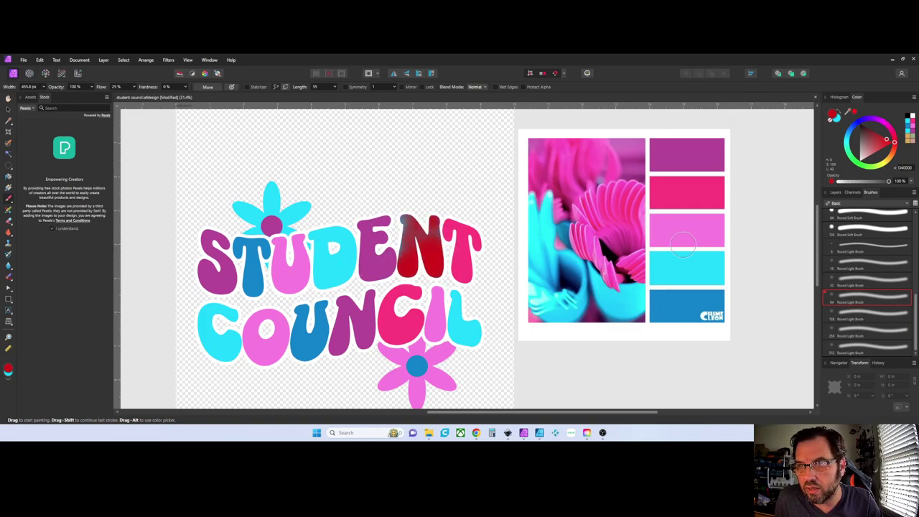
Sample a light pink from the colour reference image and brush it over the N to blend with the red.
{"action": "key", "text": "i"}
{"action": "left_click", "coordinate": [574, 236]}
{"action": "key", "text": "b"}
{"action": "mouse_move", "coordinate": [461, 253]}
{"action": "left_mouse_down"}
{"action": "mouse_move", "coordinate": [430, 259]}
{"action": "mouse_move", "coordinate": [434, 277]}
{"action": "mouse_move", "coordinate": [404, 278]}
{"action": "mouse_move", "coordinate": [464, 258]}
{"action": "mouse_move", "coordinate": [410, 285]}
{"action": "mouse_move", "coordinate": [416, 258]}
{"action": "mouse_move", "coordinate": [481, 218]}
{"action": "mouse_move", "coordinate": [433, 223]}
{"action": "left_mouse_up"}
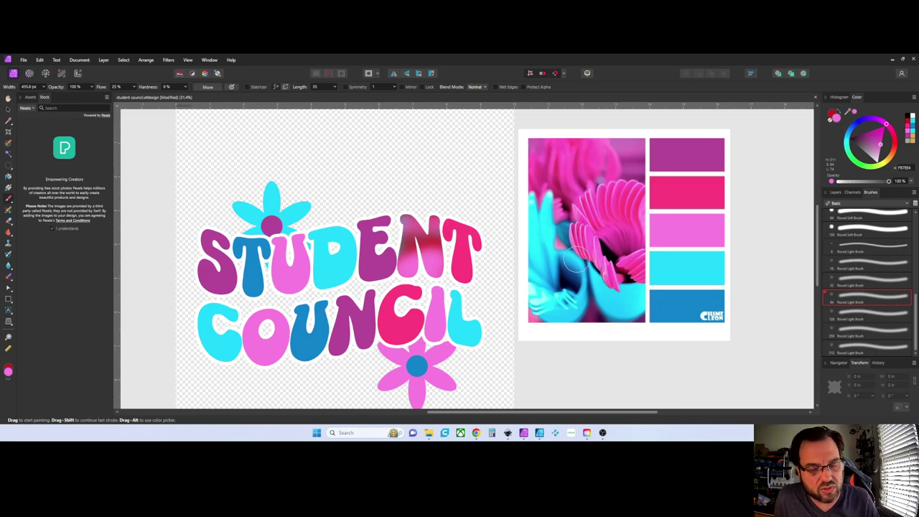
Search the Pexels stock library for "glitter" and place the gold glitter photo on the design's artboard.
{"action": "scroll", "coordinate": [488, 255], "scroll_direction": "up", "scroll_amount": 2}
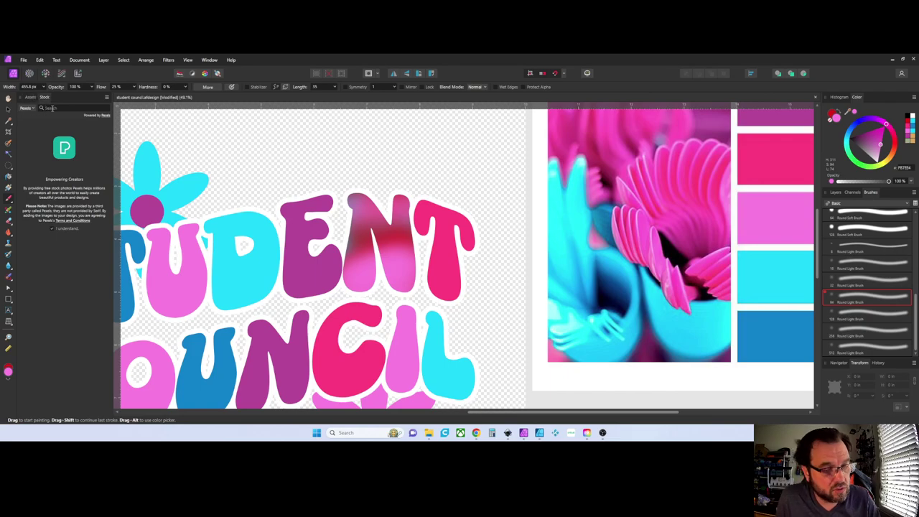
{"action": "left_click", "coordinate": [52, 108]}
{"action": "type", "text": "glitte"}
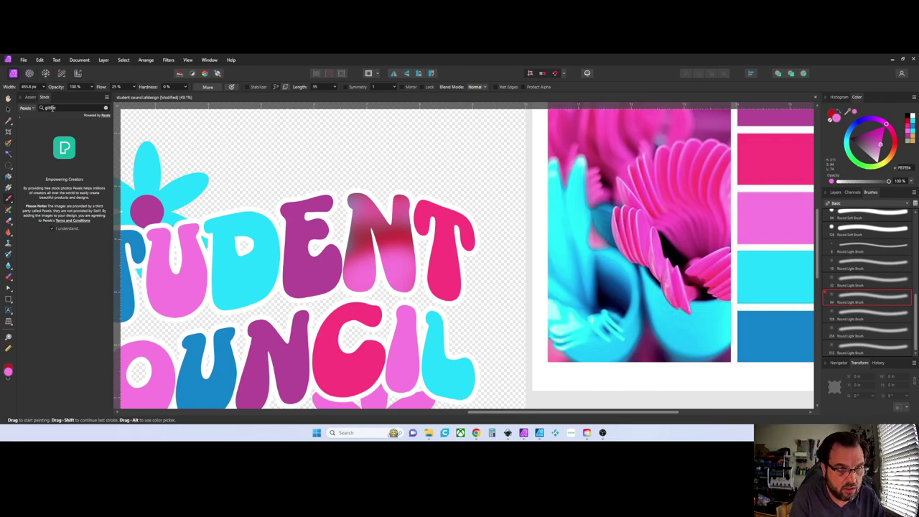
{"action": "type", "text": "r"}
{"action": "key", "text": "Return"}
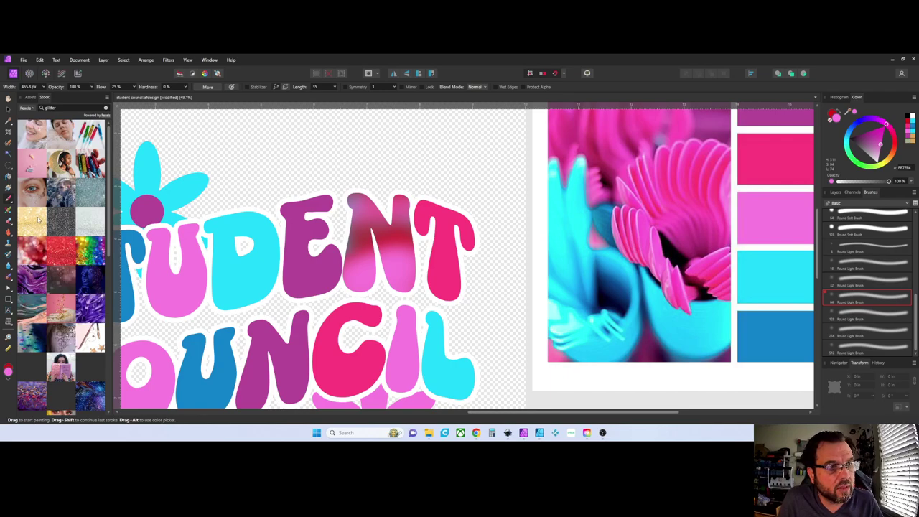
{"action": "left_click_drag", "start_coordinate": [37, 226], "coordinate": [333, 245]}
Nest the gold glitter image inside the S curve of STUDENT within the artboard's nested letter groups.
{"action": "scroll", "coordinate": [78, 328], "scroll_direction": "down", "scroll_amount": 5}
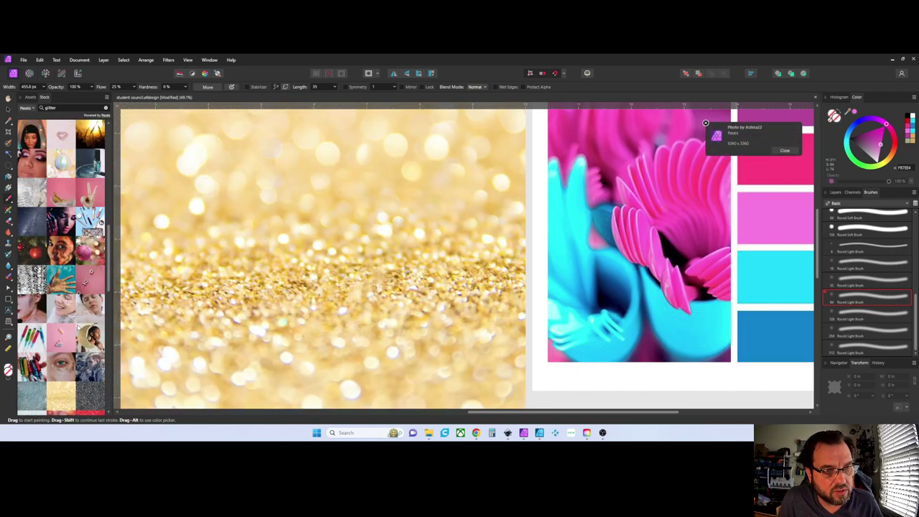
{"action": "scroll", "coordinate": [80, 327], "scroll_direction": "down", "scroll_amount": 5}
{"action": "scroll", "coordinate": [417, 315], "scroll_direction": "down", "scroll_amount": 5}
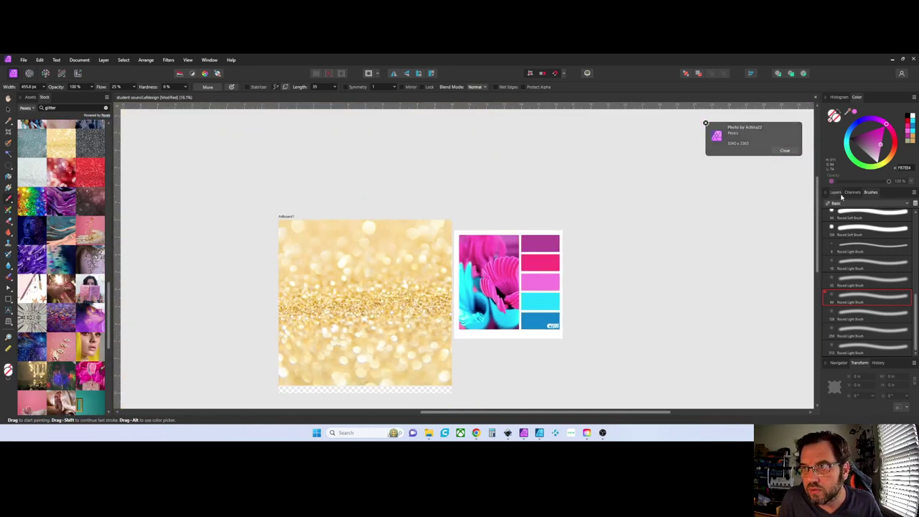
{"action": "left_click", "coordinate": [839, 194]}
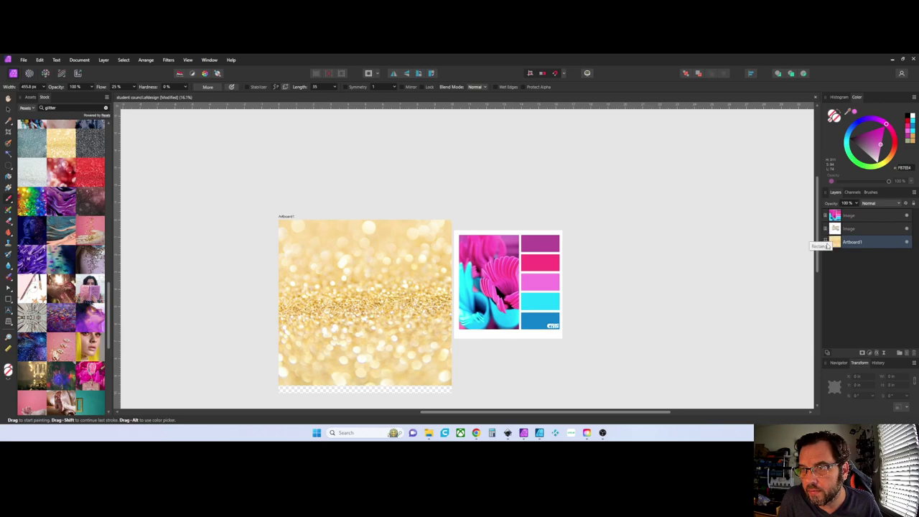
{"action": "left_click", "coordinate": [826, 244]}
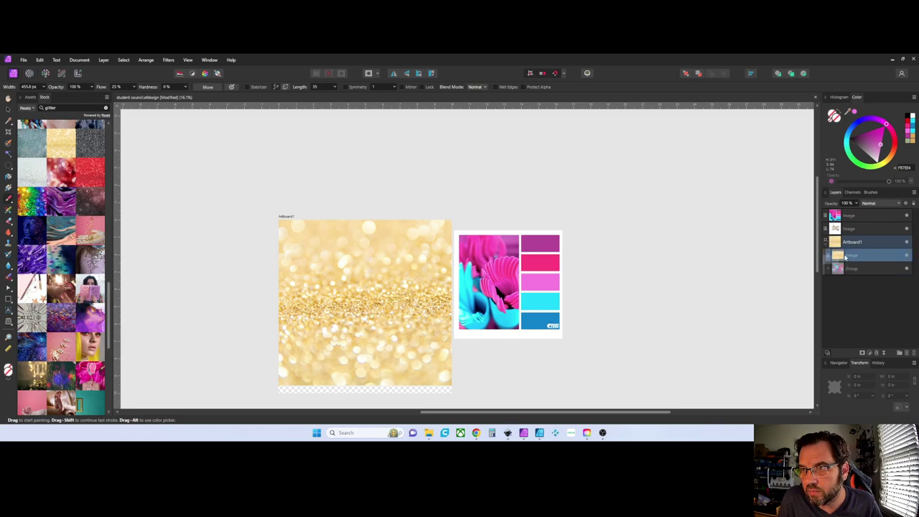
{"action": "left_click", "coordinate": [830, 268]}
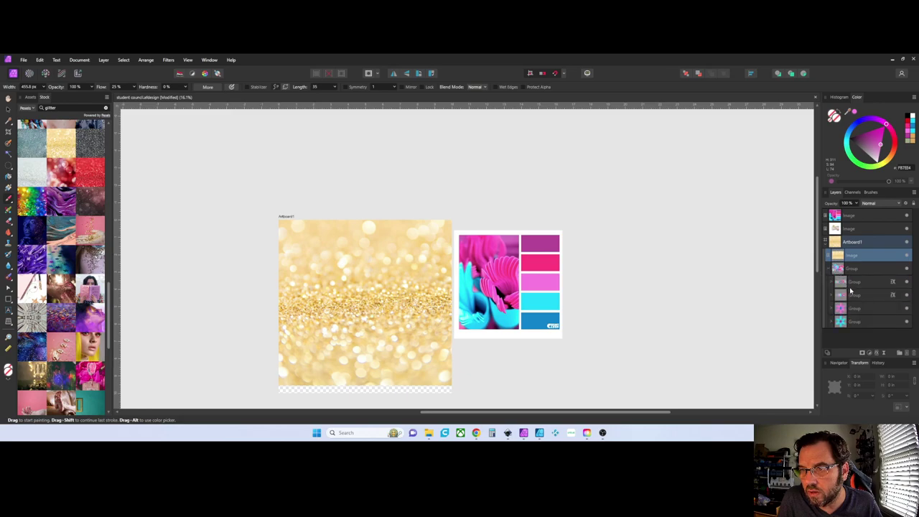
{"action": "left_click", "coordinate": [851, 293]}
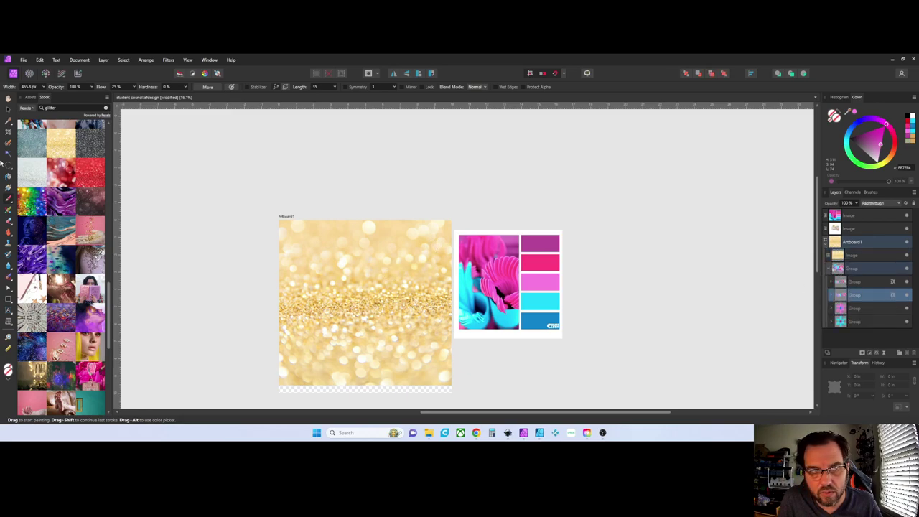
{"action": "left_click", "coordinate": [7, 109]}
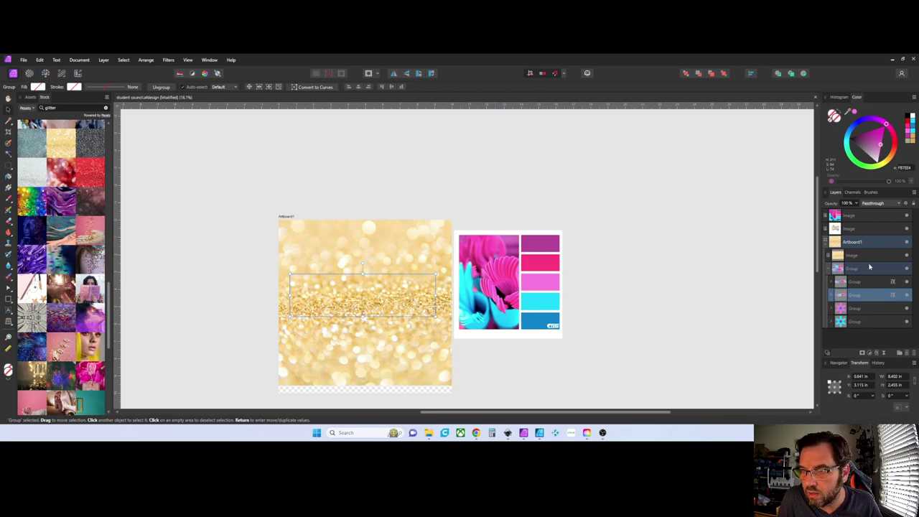
{"action": "left_click_drag", "start_coordinate": [865, 294], "coordinate": [865, 298]}
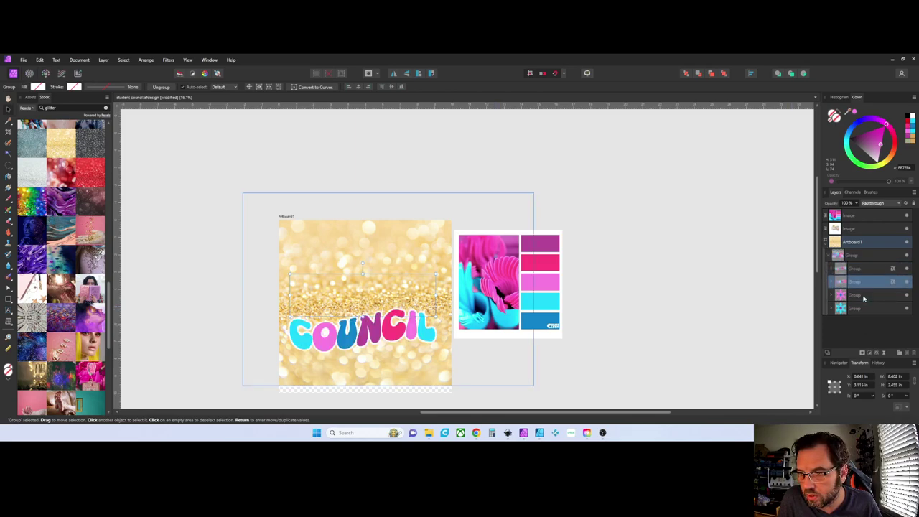
{"action": "left_click", "coordinate": [832, 282]}
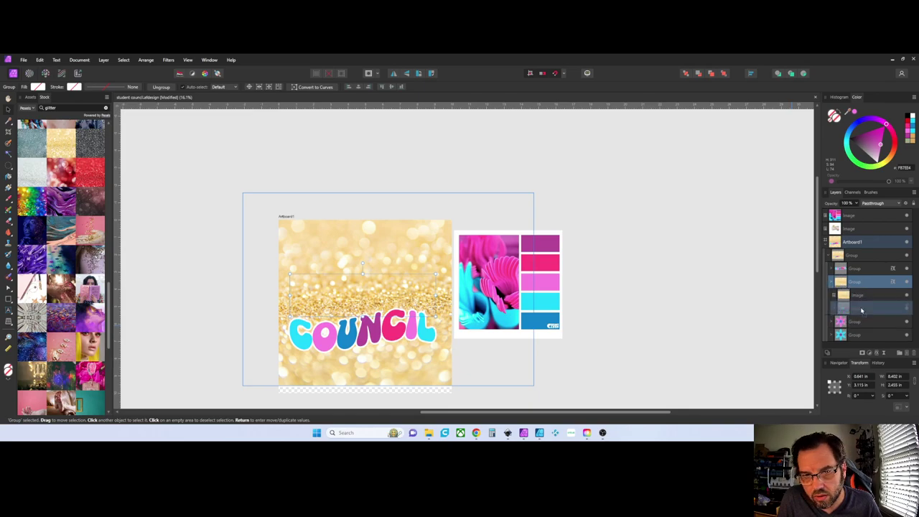
{"action": "left_click", "coordinate": [835, 295]}
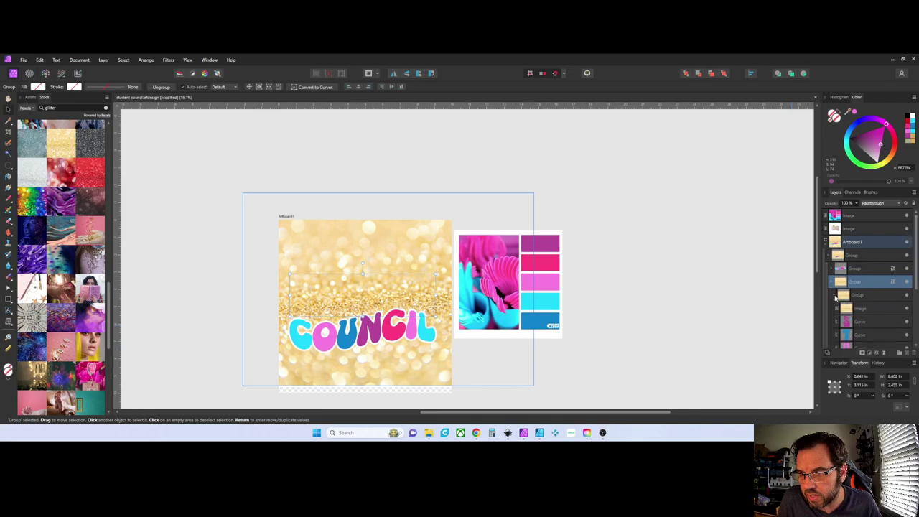
{"action": "left_click", "coordinate": [863, 323]}
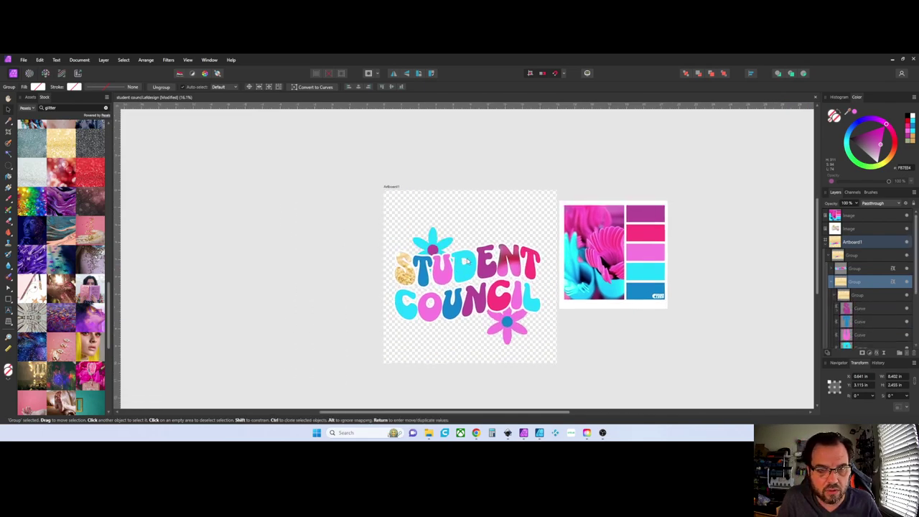
Scale the glitter image nested in the S down to about 6.14 x 4.07 in, keeping the S covered.
{"action": "scroll", "coordinate": [442, 253], "scroll_direction": "up", "scroll_amount": 5}
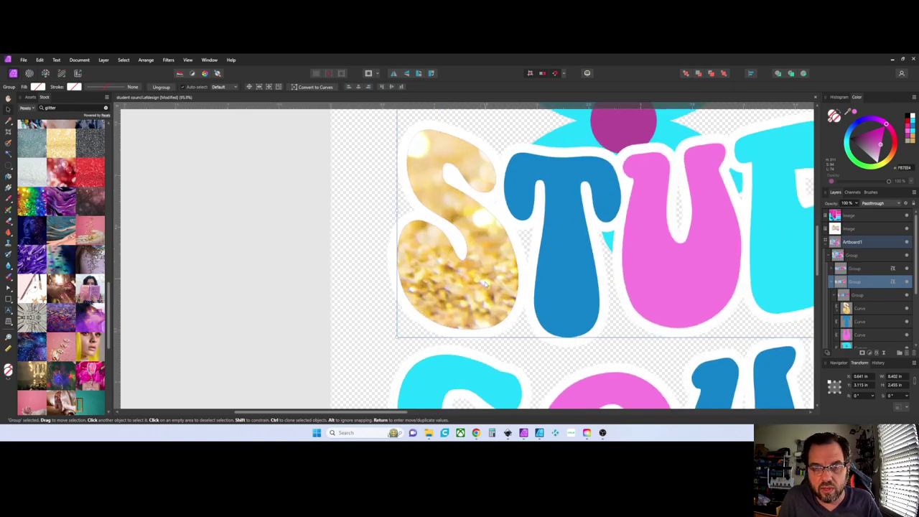
{"action": "scroll", "coordinate": [475, 267], "scroll_direction": "down", "scroll_amount": 4}
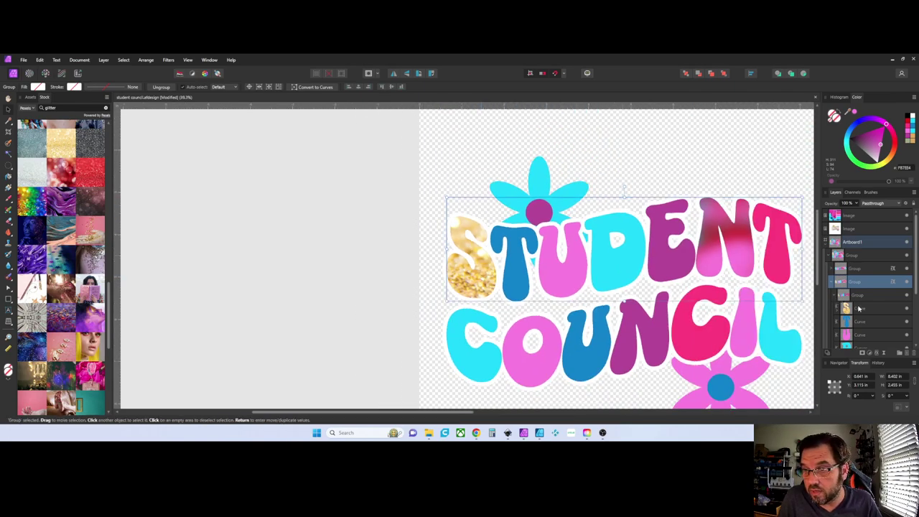
{"action": "left_click", "coordinate": [837, 309]}
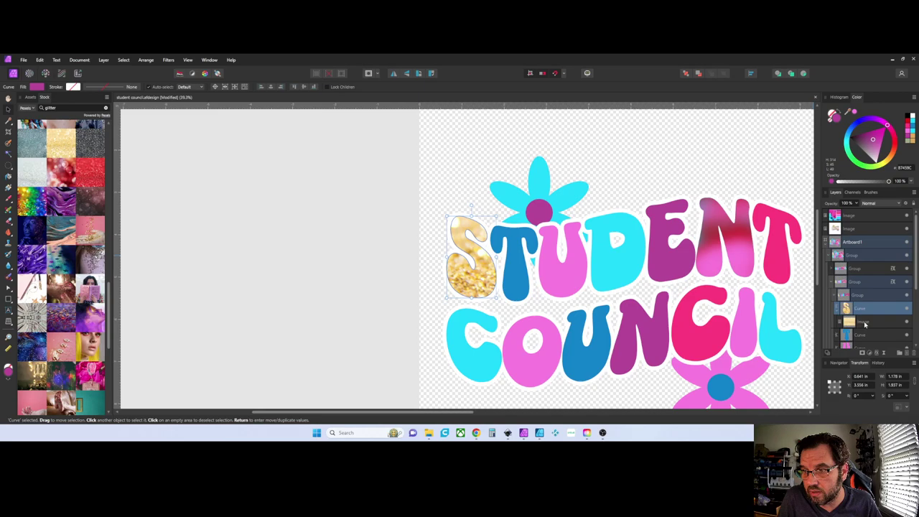
{"action": "left_click", "coordinate": [863, 322]}
{"action": "scroll", "coordinate": [314, 233], "scroll_direction": "down", "scroll_amount": 3}
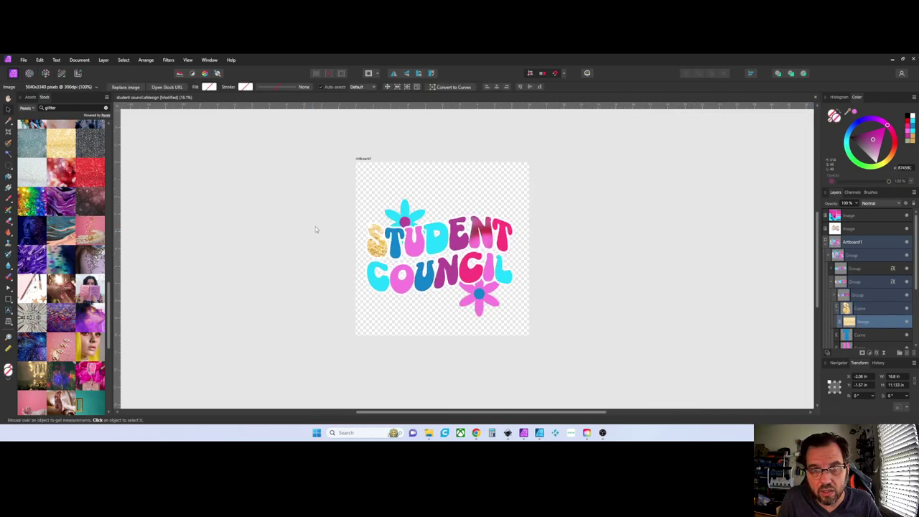
{"action": "left_click_drag", "start_coordinate": [609, 137], "coordinate": [427, 257]}
{"action": "scroll", "coordinate": [373, 259], "scroll_direction": "up", "scroll_amount": 5}
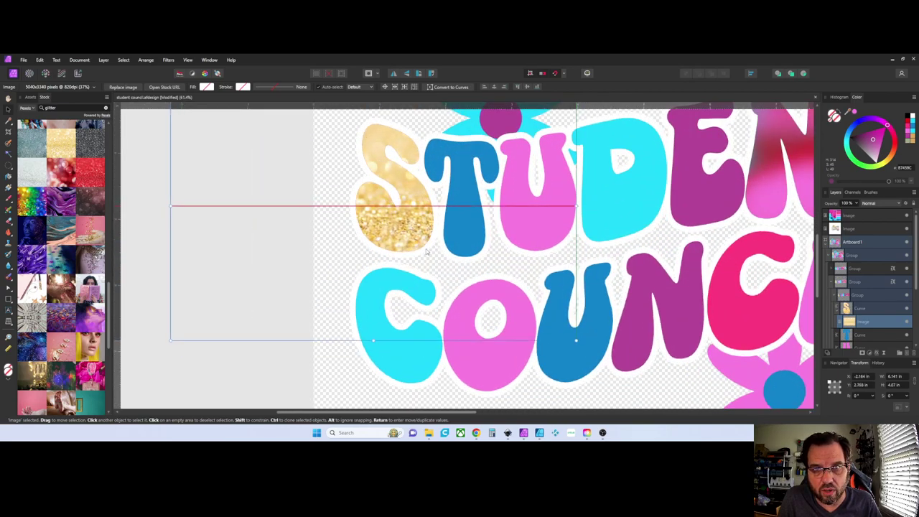
Select all seven letter curves of STUDENT and switch the document to Affinity Designer for editing.
{"action": "scroll", "coordinate": [438, 251], "scroll_direction": "down", "scroll_amount": 3}
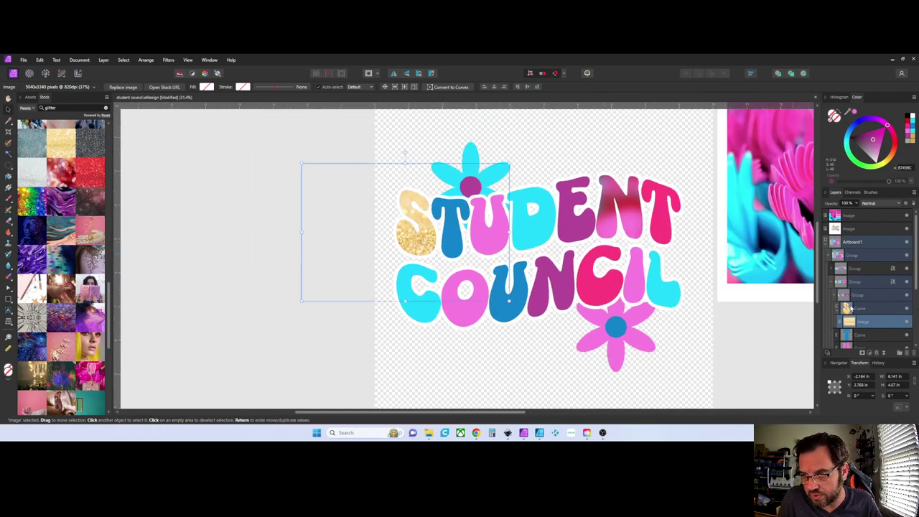
{"action": "scroll", "coordinate": [863, 311], "scroll_direction": "down", "scroll_amount": 3}
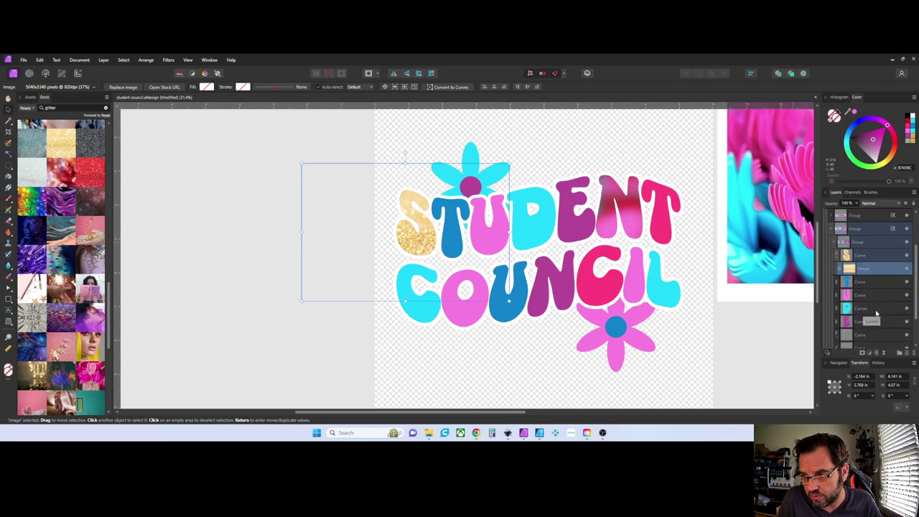
{"action": "left_click", "coordinate": [864, 255]}
{"action": "scroll", "coordinate": [865, 307], "scroll_direction": "down", "scroll_amount": 2}
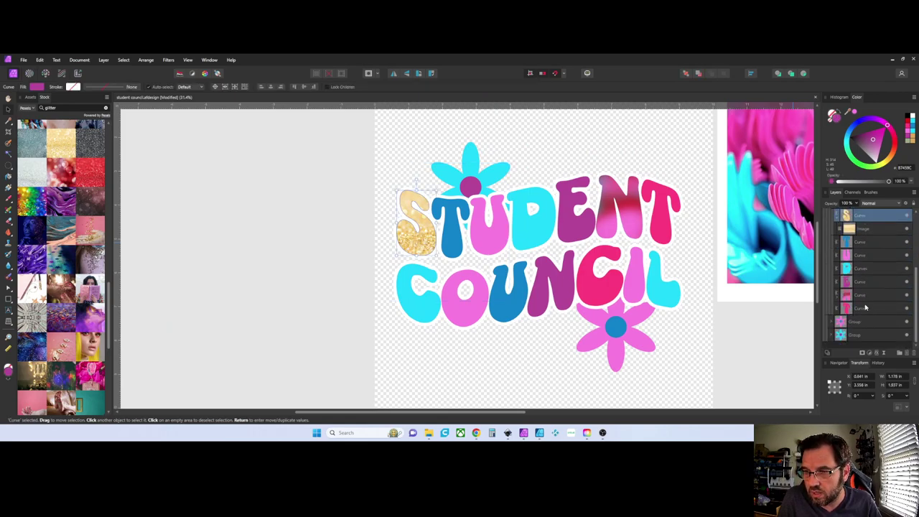
{"action": "left_click", "coordinate": [862, 309], "text": "shift"}
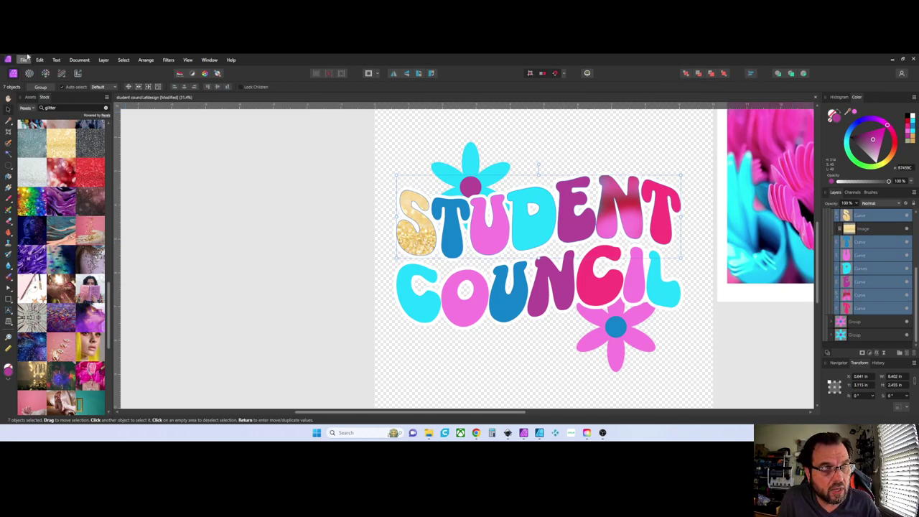
{"action": "left_click", "coordinate": [24, 62]}
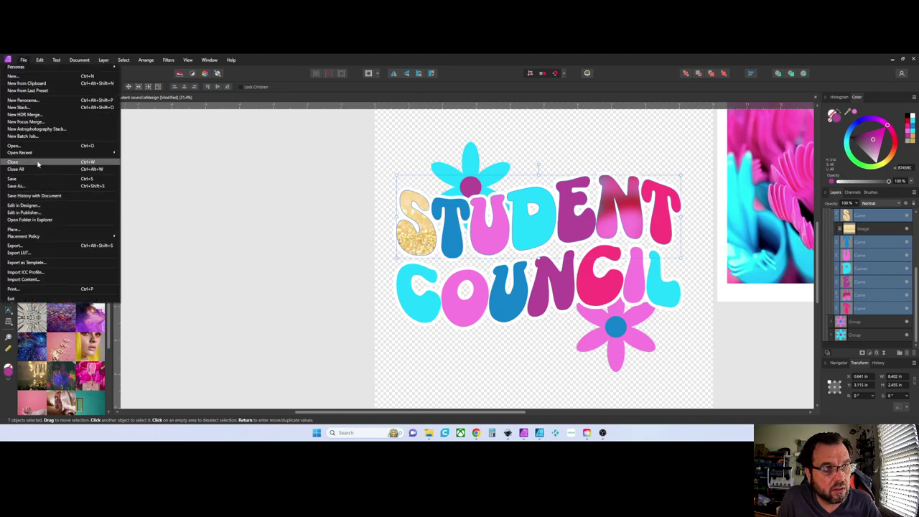
{"action": "left_click", "coordinate": [29, 207]}
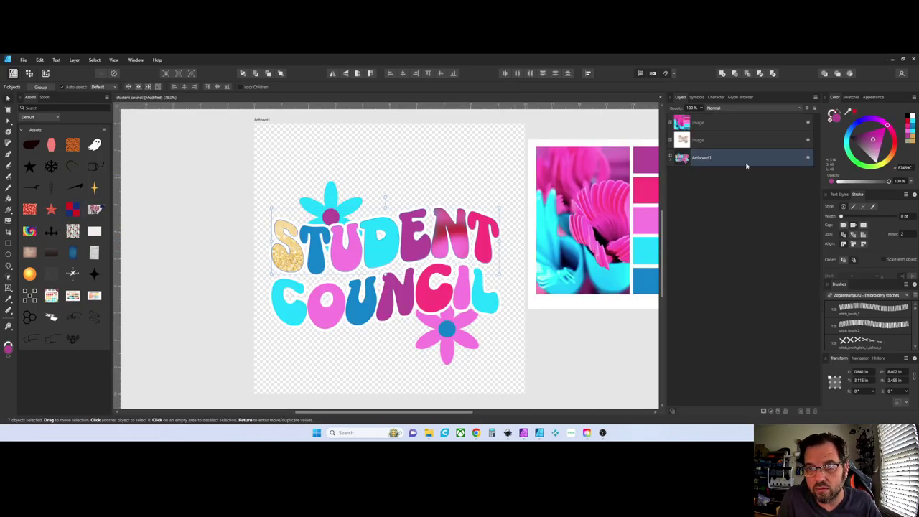
Expand the layer groups down to the S curve of STUDENT and release the glitter image nested in it.
{"action": "left_click", "coordinate": [672, 159]}
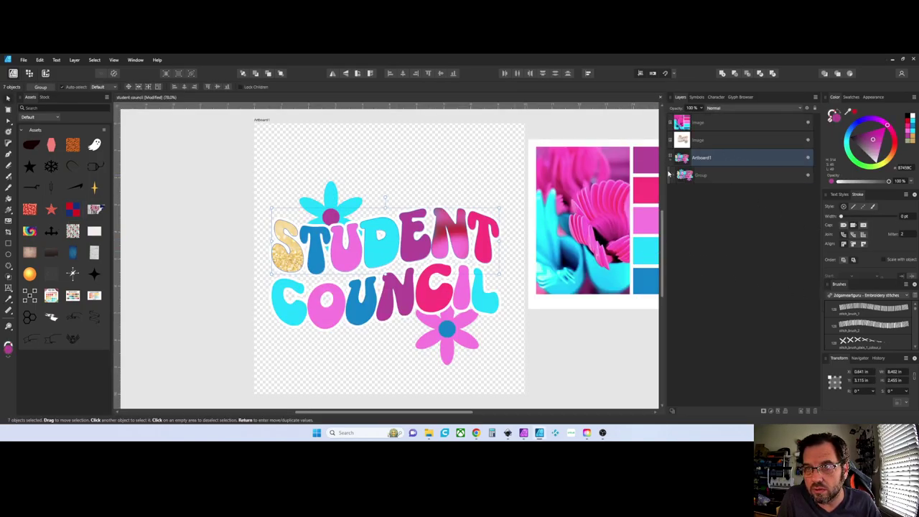
{"action": "left_click", "coordinate": [674, 176]}
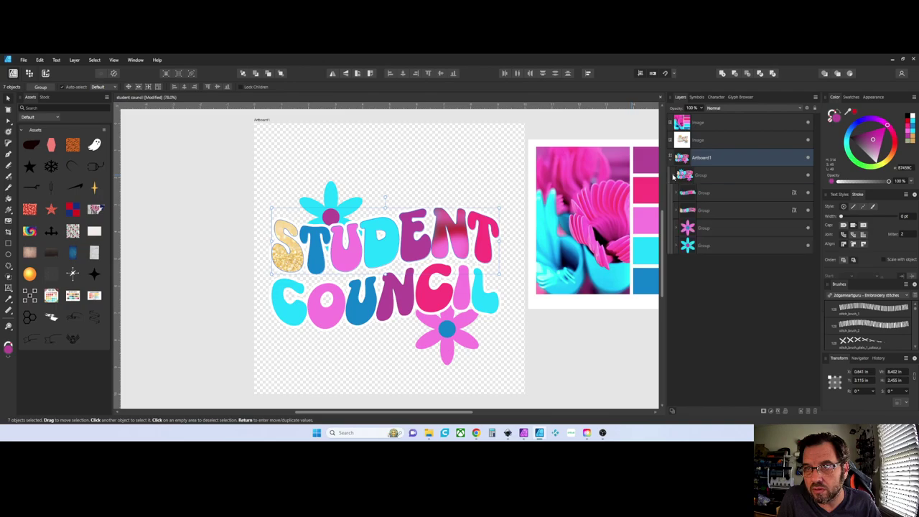
{"action": "left_click", "coordinate": [675, 210]}
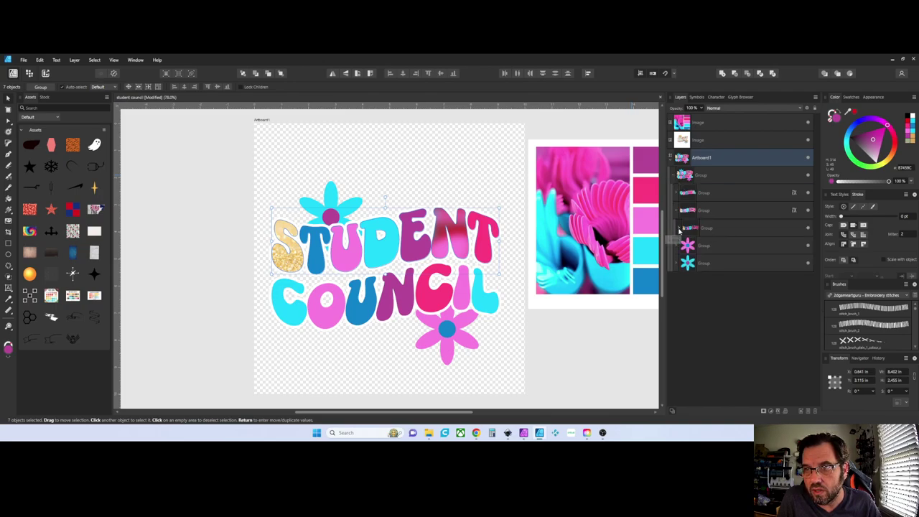
{"action": "left_click", "coordinate": [680, 228]}
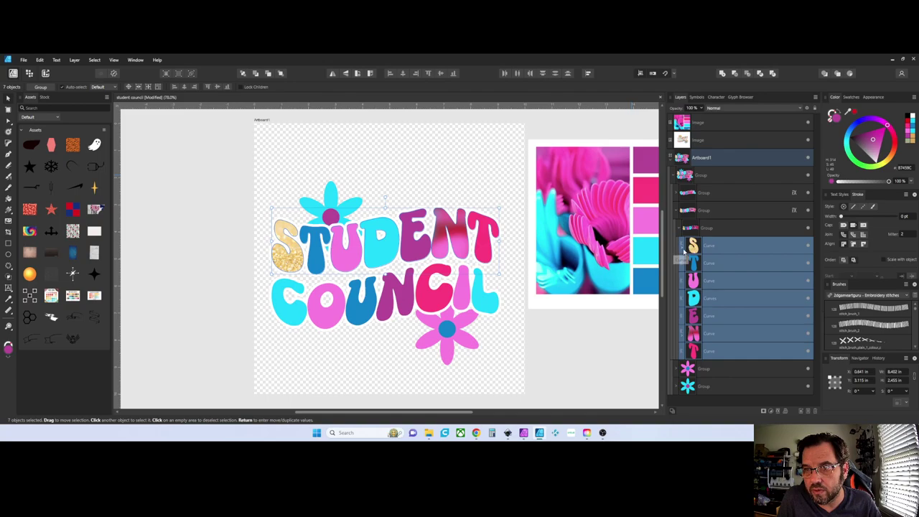
{"action": "left_click", "coordinate": [683, 246]}
{"action": "left_click", "coordinate": [715, 263]}
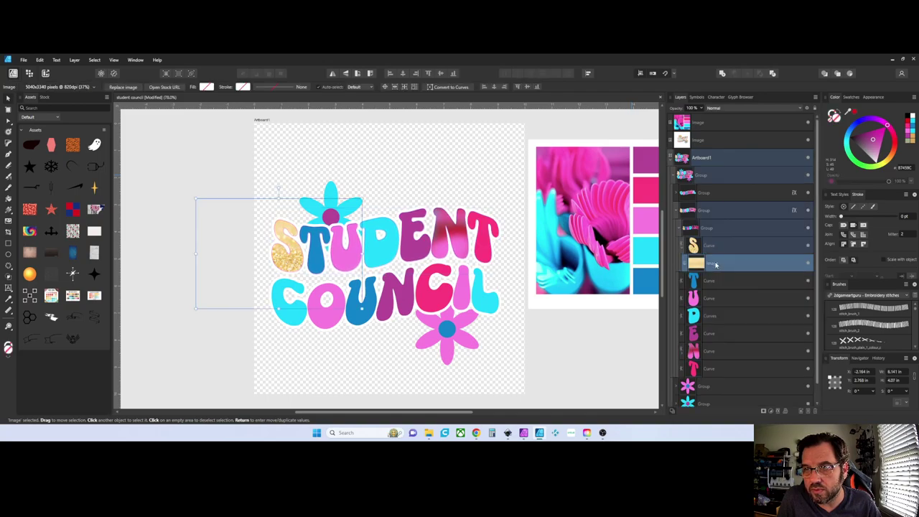
{"action": "right_click", "coordinate": [716, 263]}
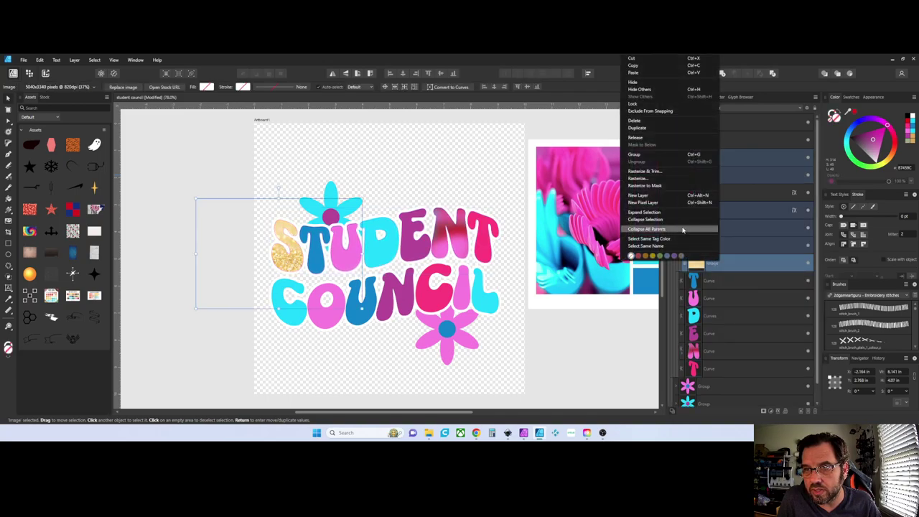
{"action": "left_click", "coordinate": [636, 137]}
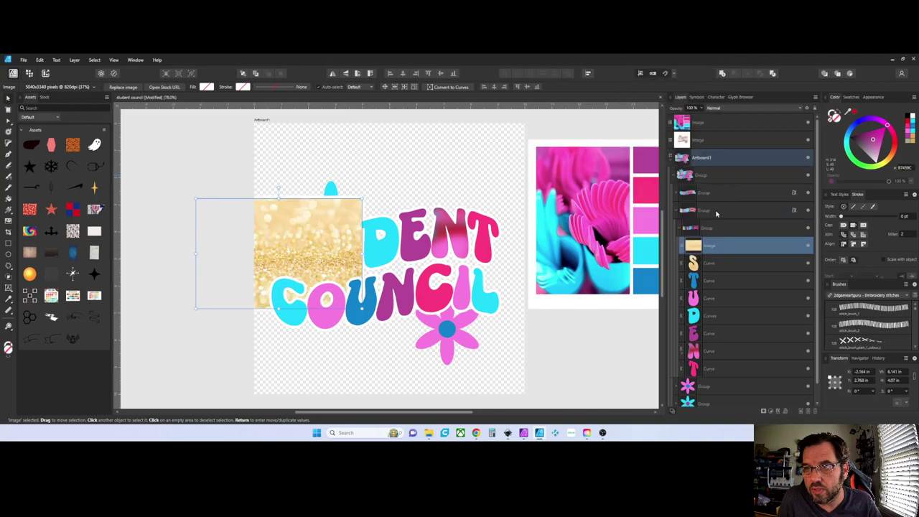
Merge the seven letter curves of STUDENT into one shape with Add and clip the glitter image inside it.
{"action": "left_click", "coordinate": [724, 264]}
{"action": "left_click", "coordinate": [713, 369], "text": "shift"}
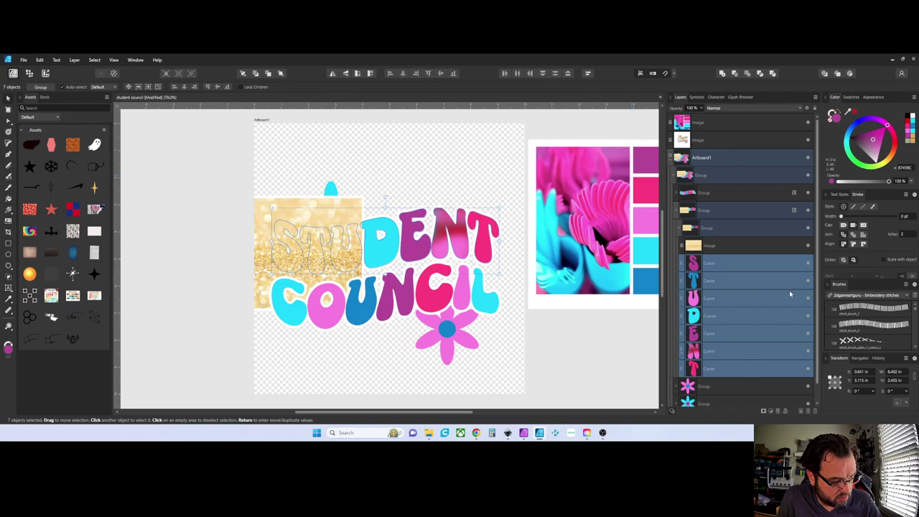
{"action": "left_click", "coordinate": [722, 74]}
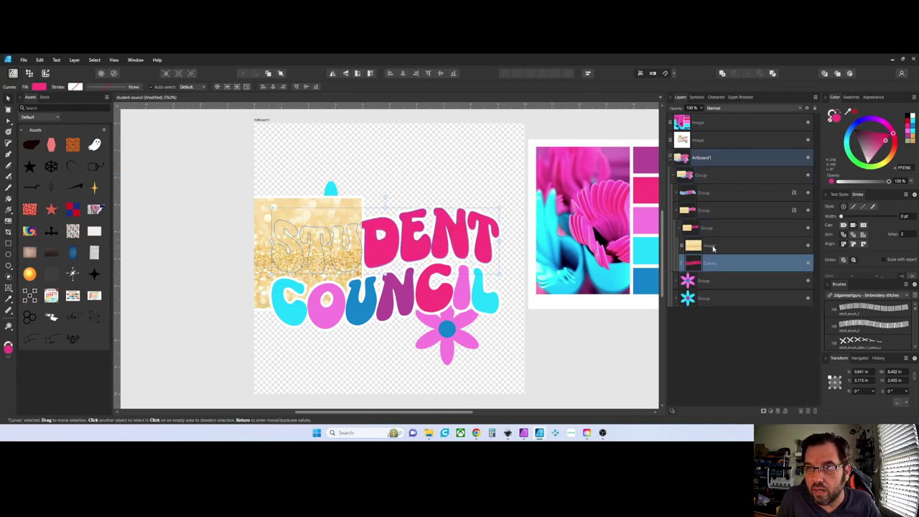
{"action": "left_click_drag", "start_coordinate": [714, 263], "coordinate": [707, 246]}
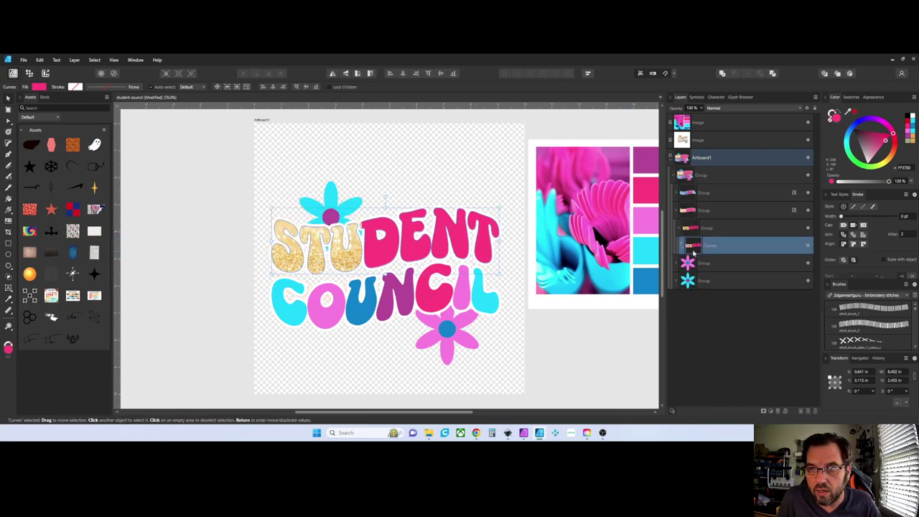
Select the glitter image nested in the merged STUDENT curve, move it over the lettering, and widen it to about 9.71 in.
{"action": "left_click", "coordinate": [680, 245]}
{"action": "left_click", "coordinate": [718, 264]}
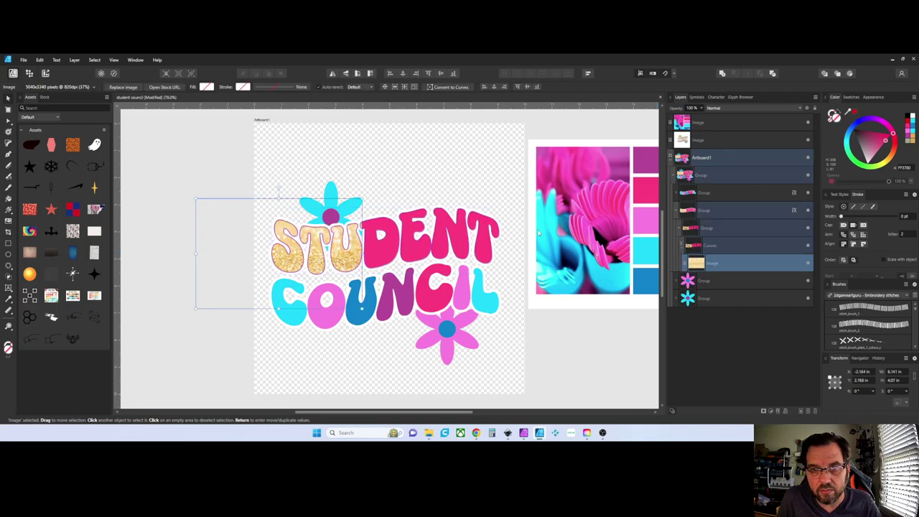
{"action": "left_click_drag", "start_coordinate": [374, 243], "coordinate": [349, 253]}
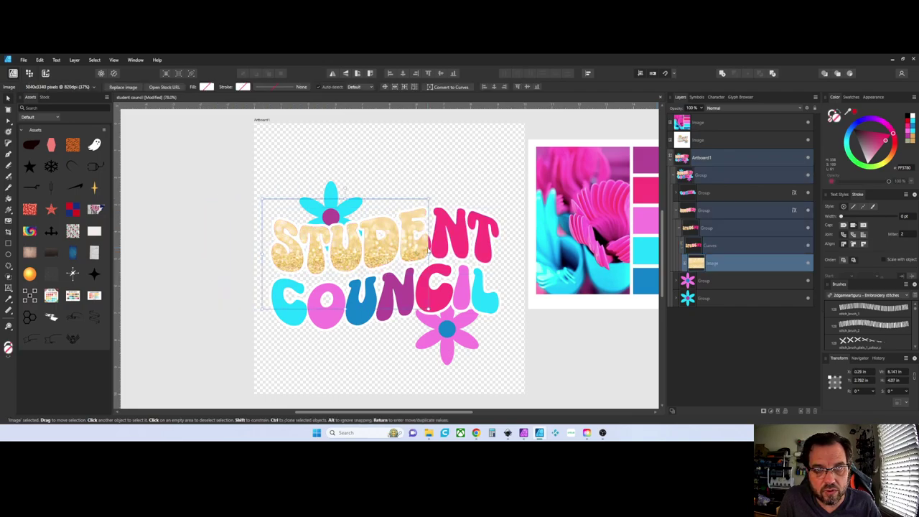
{"action": "left_click_drag", "start_coordinate": [429, 253], "coordinate": [519, 264]}
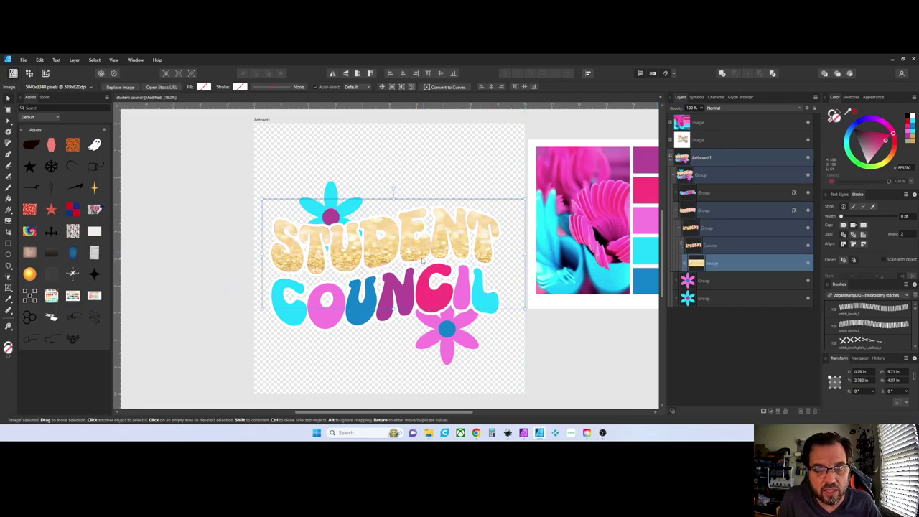
Stretch the nested glitter image to about 6.38 in tall and move it up so the sparkles fill STUDENT, then deselect it.
{"action": "left_click_drag", "start_coordinate": [423, 260], "coordinate": [423, 238]}
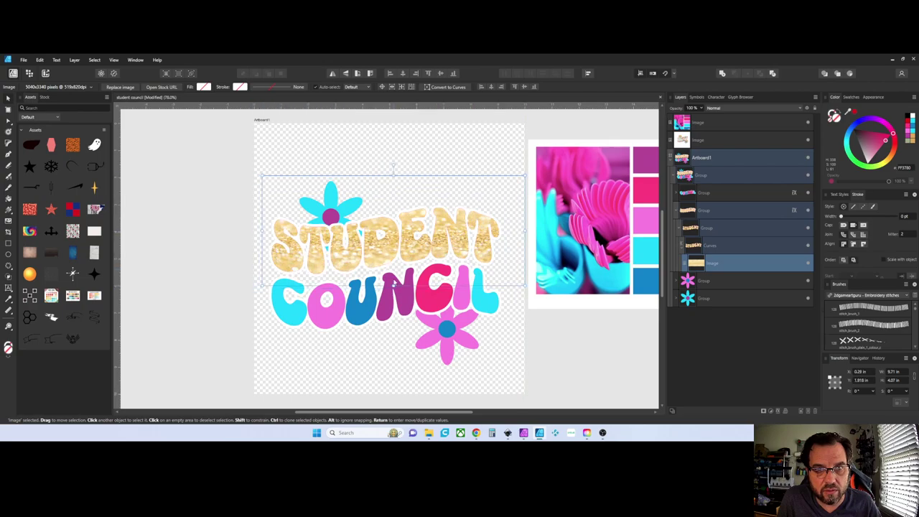
{"action": "left_click_drag", "start_coordinate": [393, 285], "coordinate": [392, 345]}
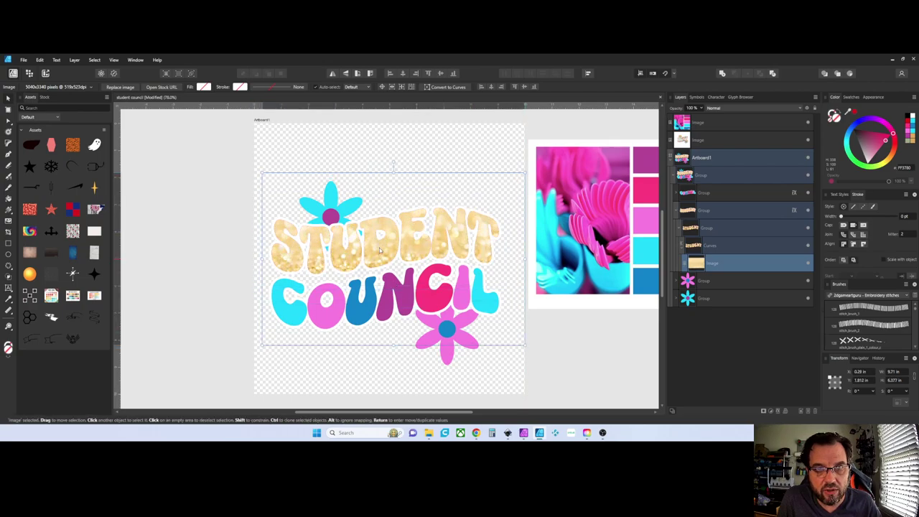
{"action": "left_click_drag", "start_coordinate": [380, 250], "coordinate": [380, 199]}
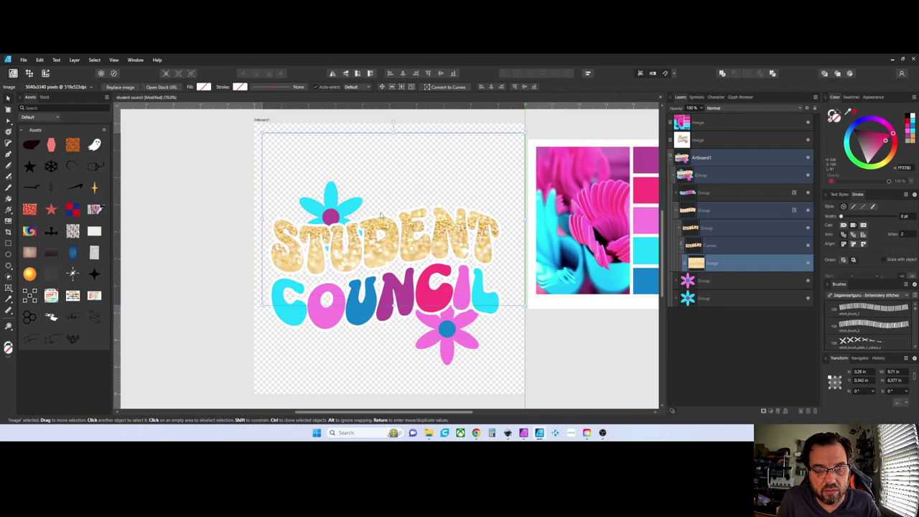
{"action": "left_click", "coordinate": [194, 217]}
{"action": "scroll", "coordinate": [417, 279], "scroll_direction": "up", "scroll_amount": 4}
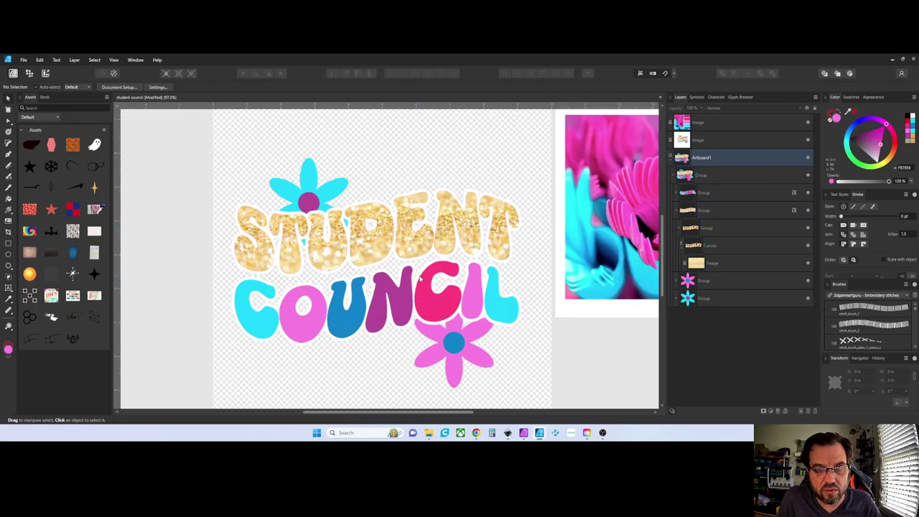
{"action": "scroll", "coordinate": [401, 273], "scroll_direction": "down", "scroll_amount": 5}
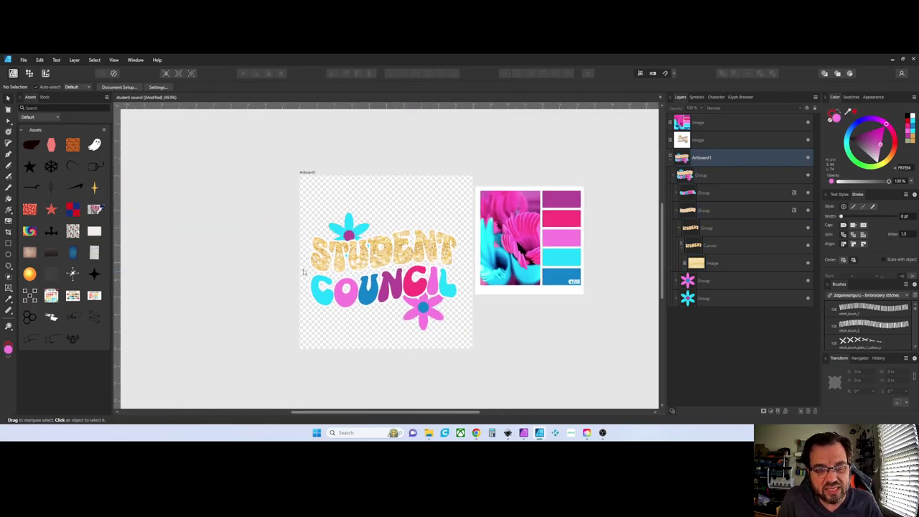
{"action": "scroll", "coordinate": [379, 276], "scroll_direction": "up", "scroll_amount": 3}
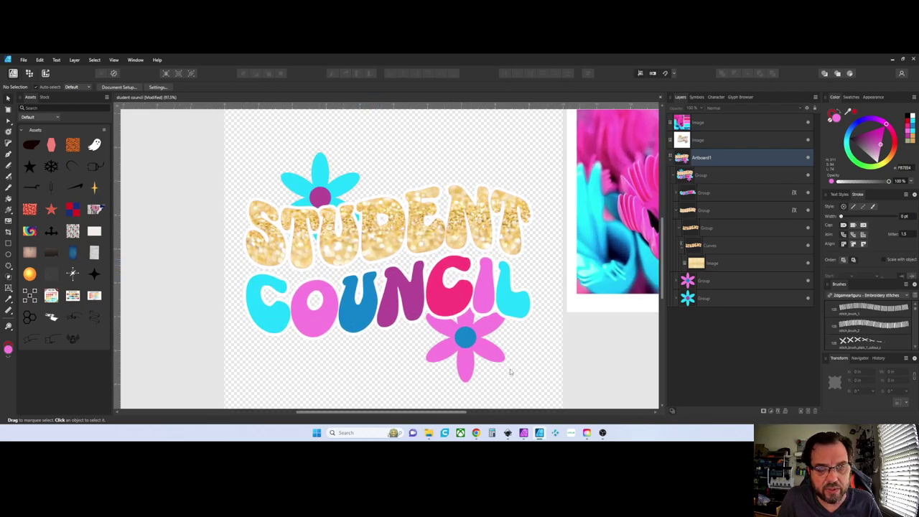
Switch to Facebook in the browser and open the new comment notification from the Sublimation for Beginners group.
{"action": "left_click", "coordinate": [476, 432]}
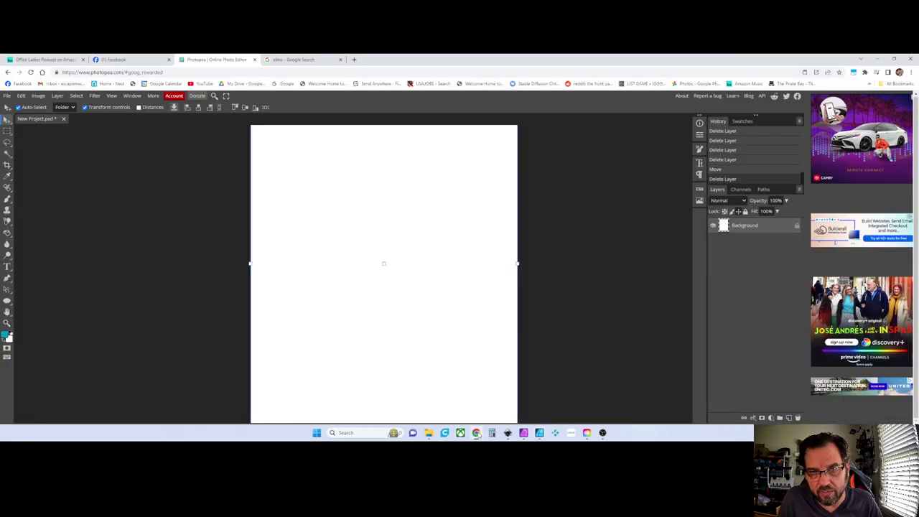
{"action": "left_click", "coordinate": [144, 61]}
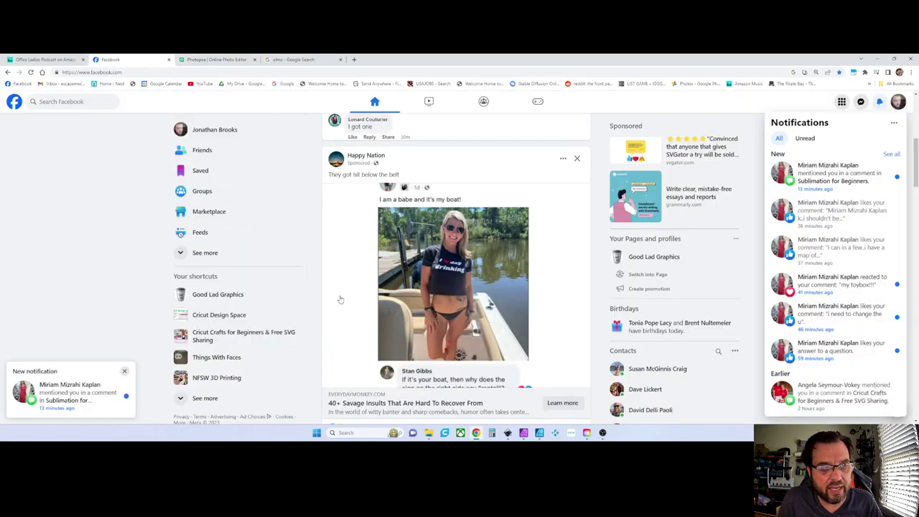
{"action": "left_click", "coordinate": [85, 398]}
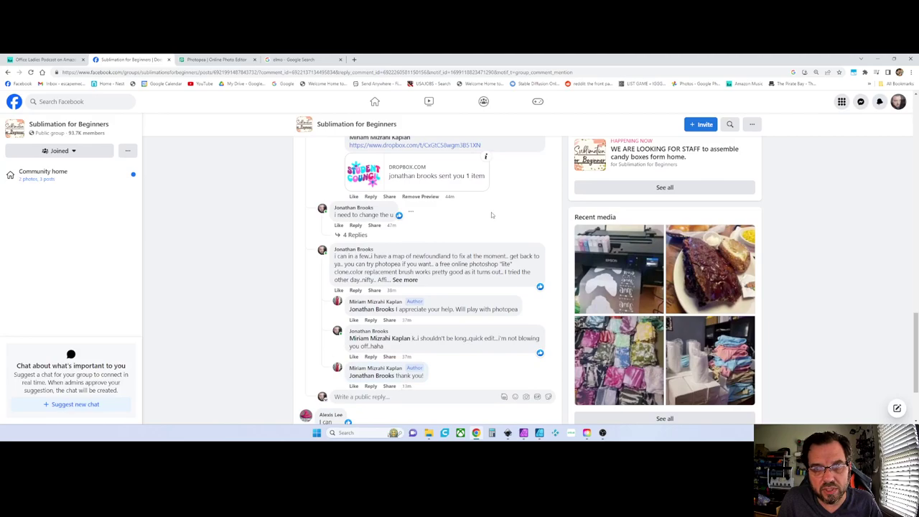
{"action": "left_click", "coordinate": [603, 432]}
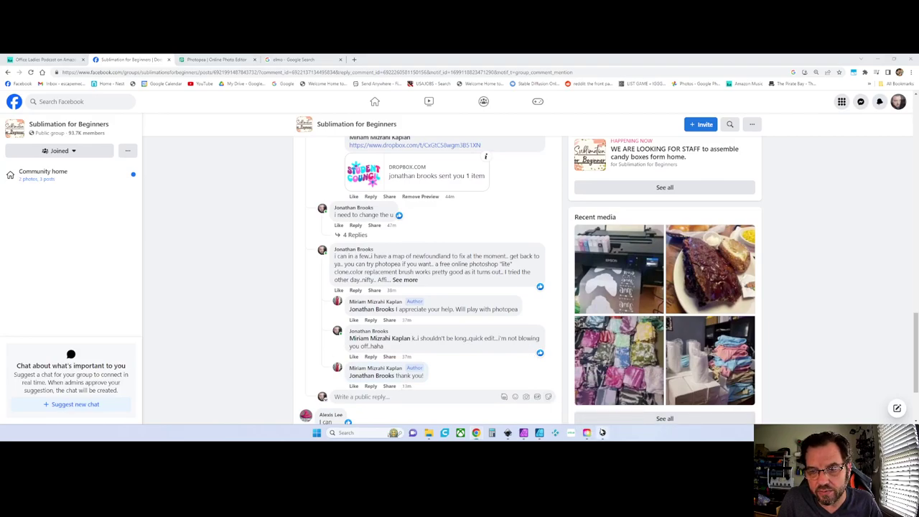